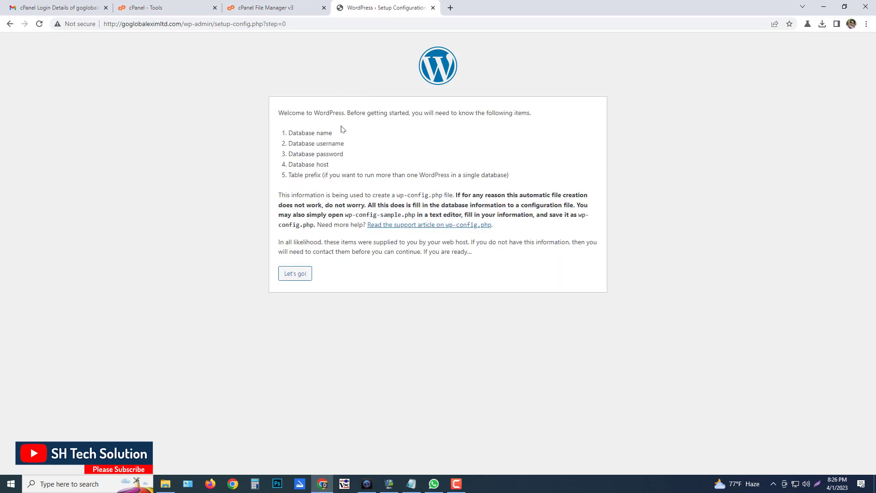
Continue past the WordPress welcome page and bring up the Notepad database credentials notes
left_click(295, 273)
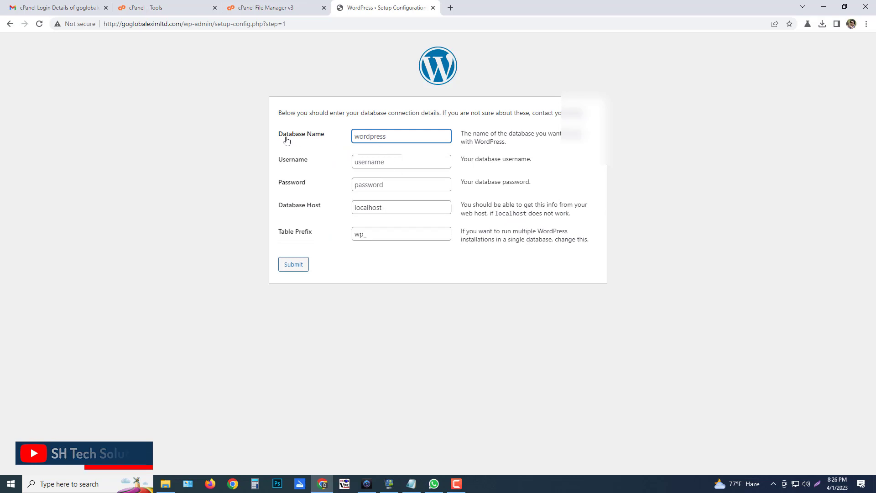
left_click(412, 483)
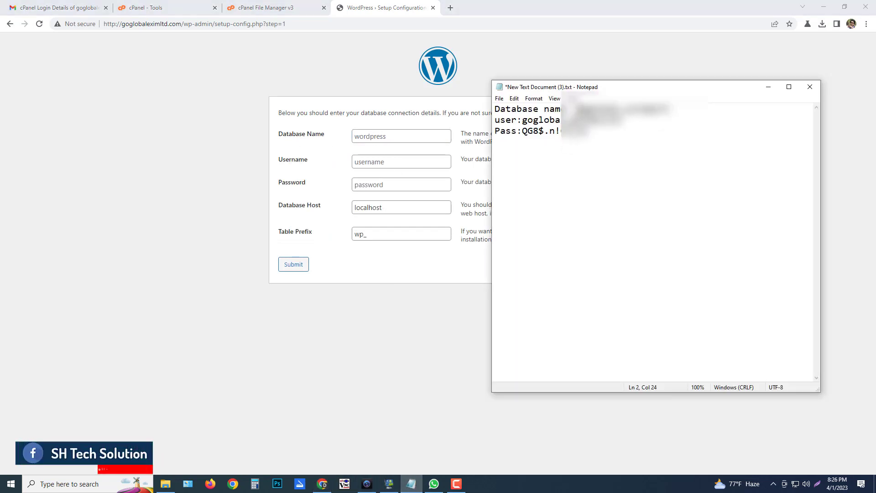
left_click_drag(577, 109, 685, 107)
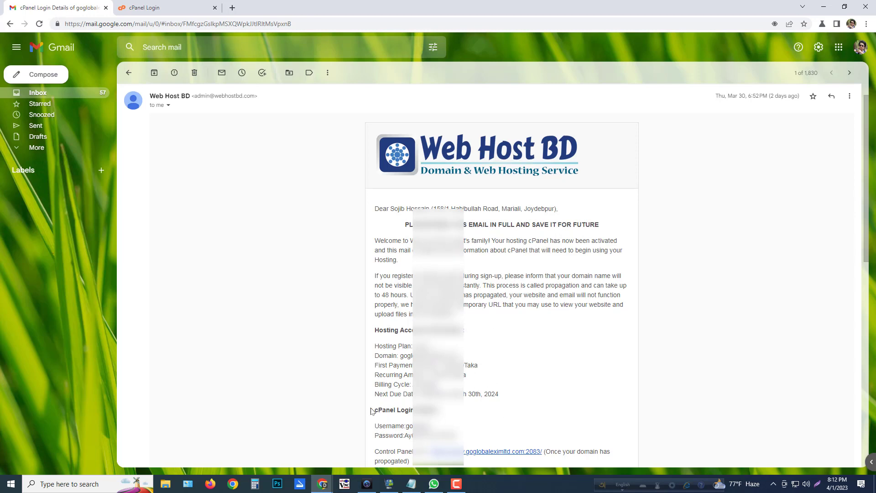
Review the cPanel login details and Control Panel address in the hosting email, then go to the cPanel login tab
left_click_drag(371, 411, 485, 439)
left_click(523, 432)
left_click_drag(375, 452, 432, 452)
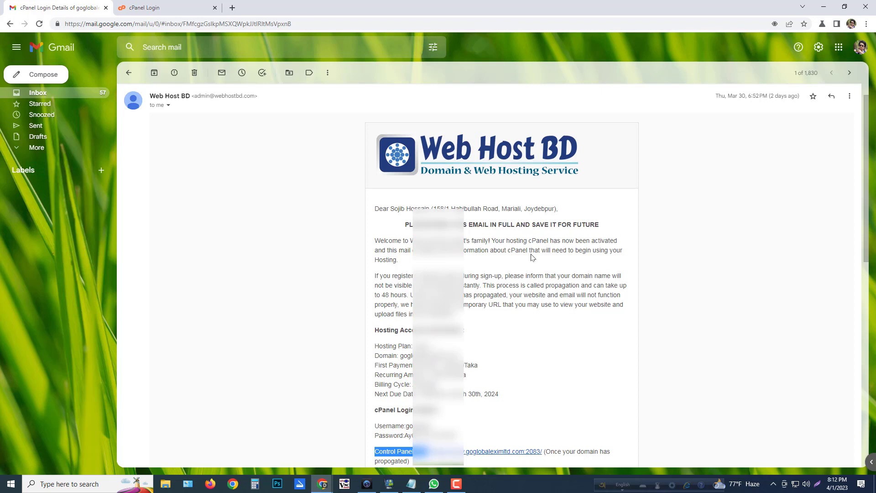
left_click(197, 4)
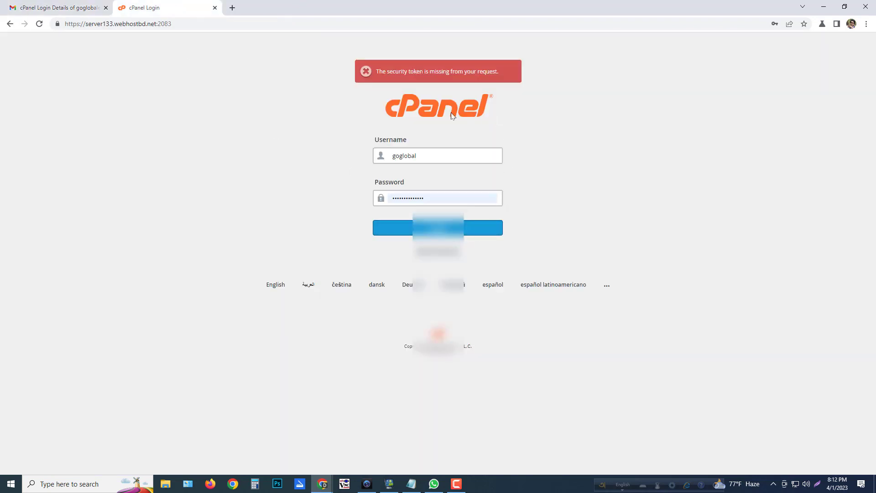
Log in to cPanel using the browser's saved login
left_click(446, 156)
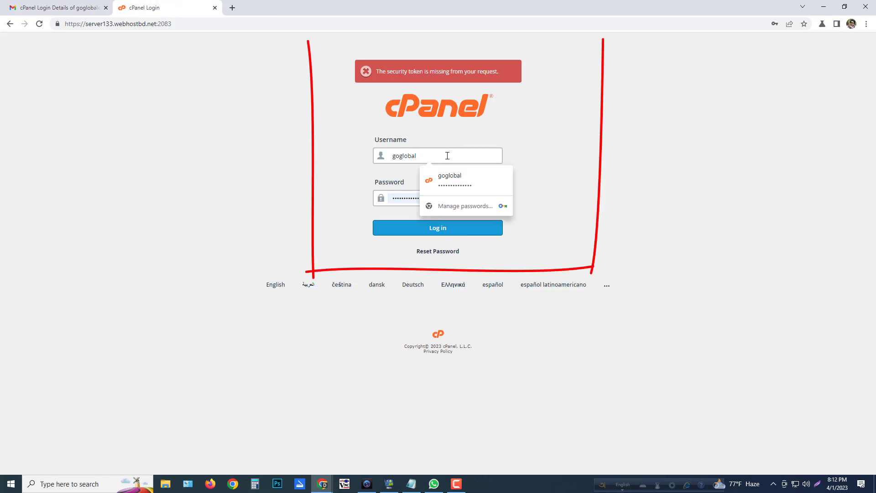
left_click(473, 170)
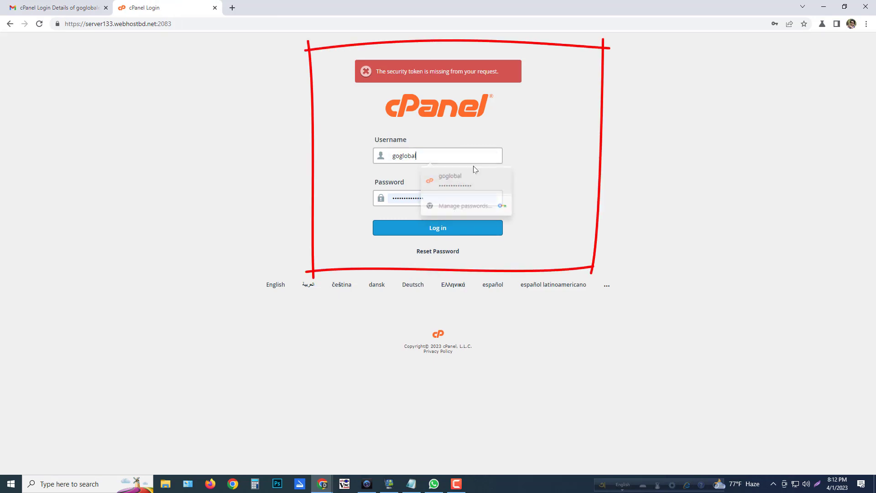
left_click(435, 231)
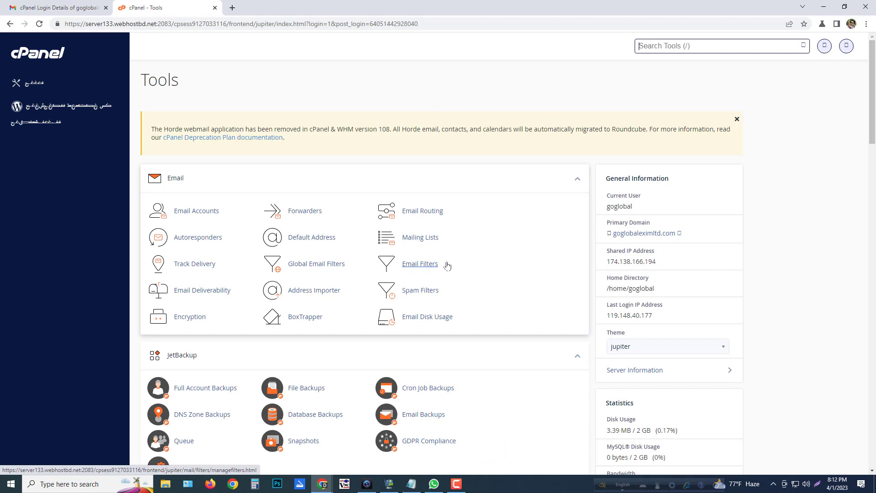
Scroll the Tools page to Databases and open MySQL® Databases
scroll(447, 265, "down", 3)
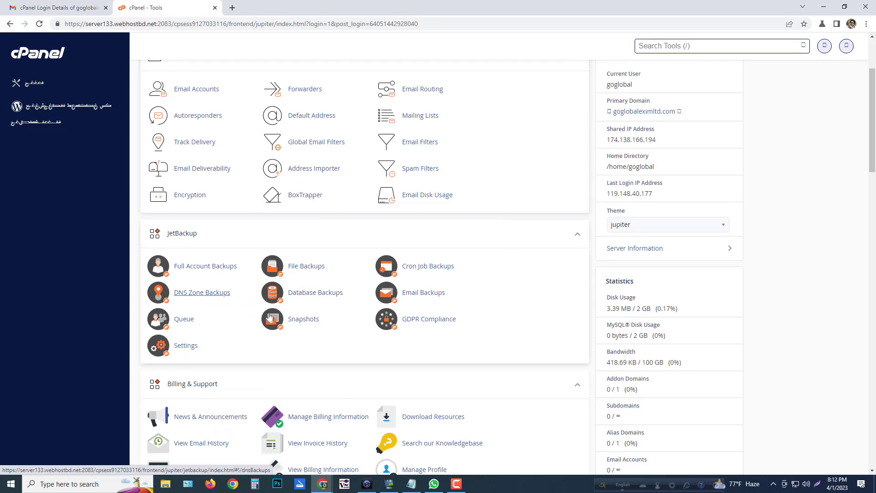
scroll(433, 251, "down", 12)
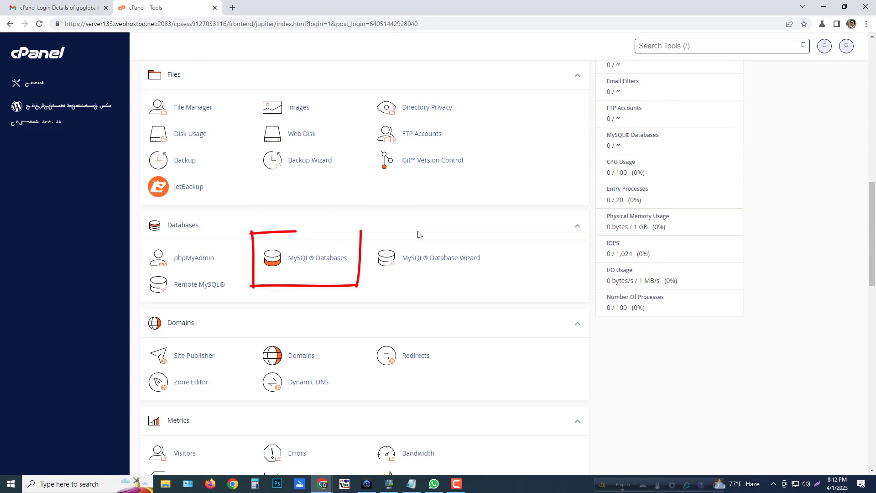
left_click_drag(205, 227, 190, 227)
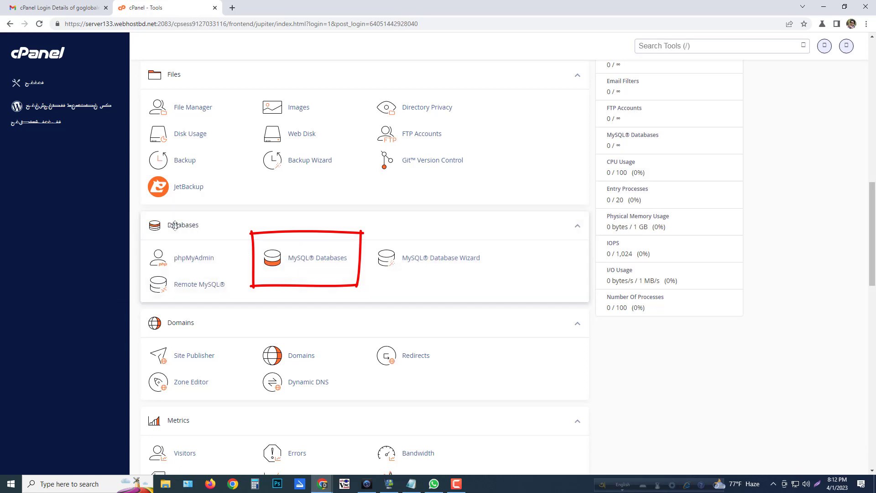
left_click(309, 261)
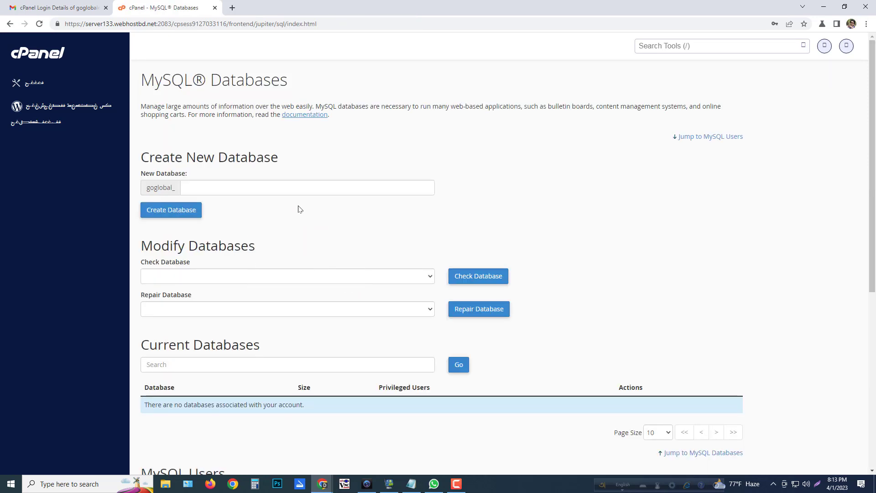
Create a new database named eximport, producing goglobal_eximport
left_click(247, 187)
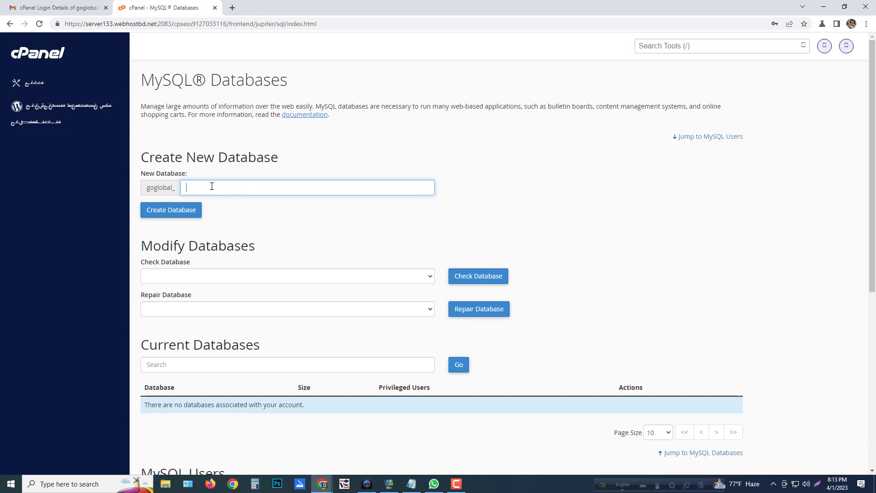
type("e")
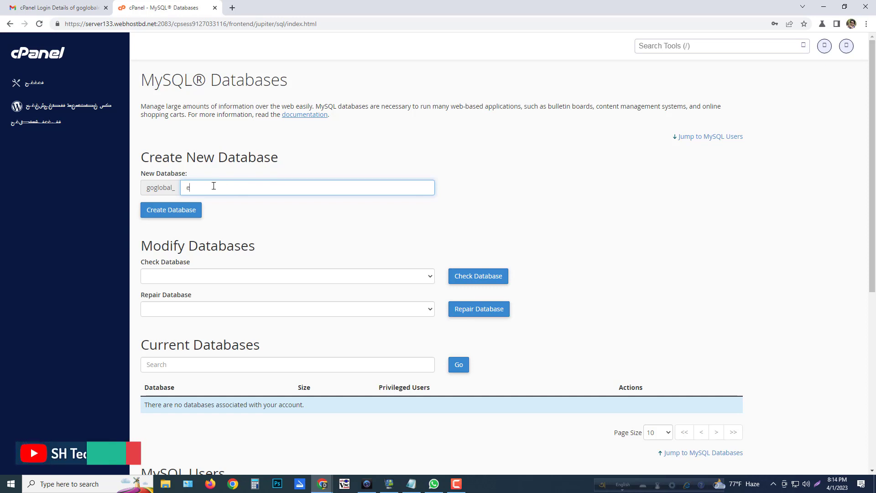
type("ximport")
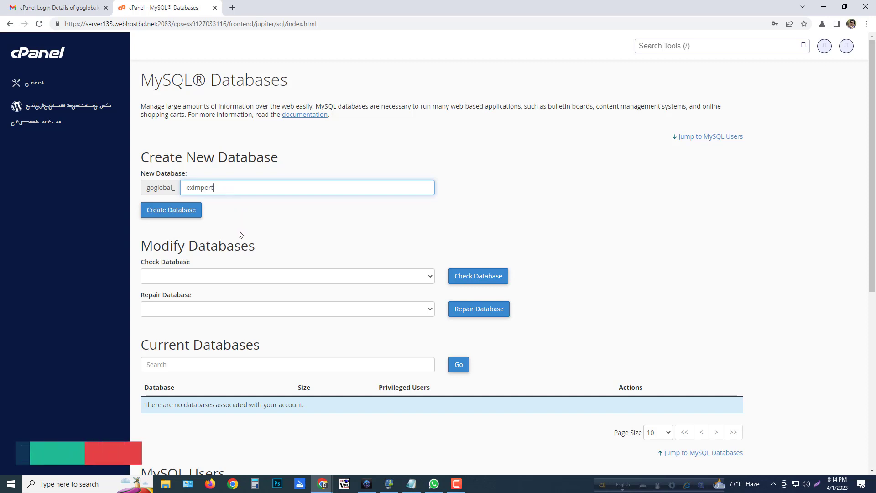
double_click(228, 188)
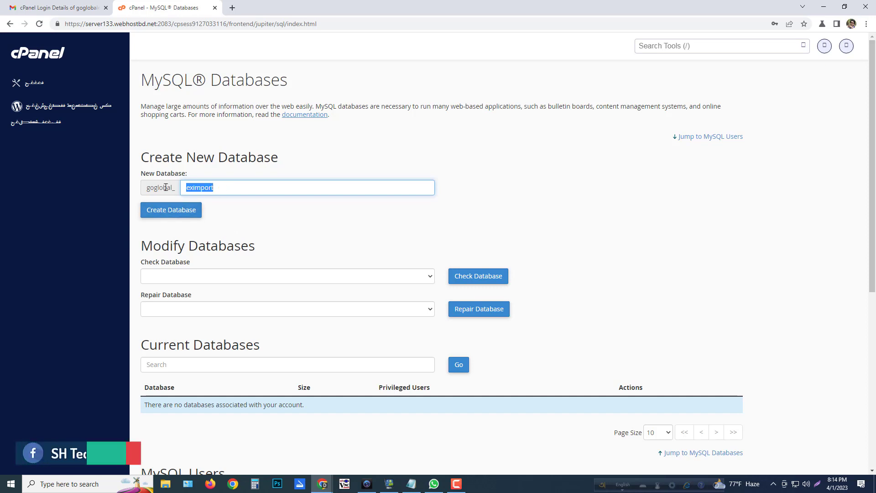
left_click(240, 188)
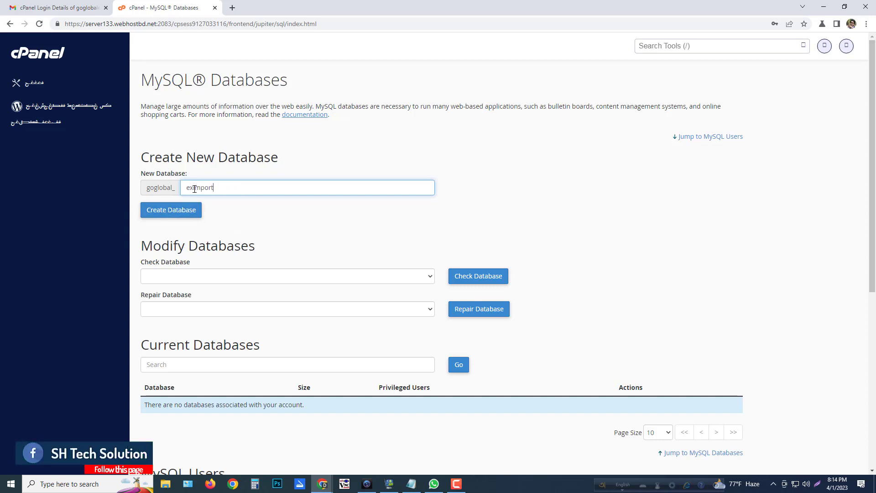
left_click(167, 211)
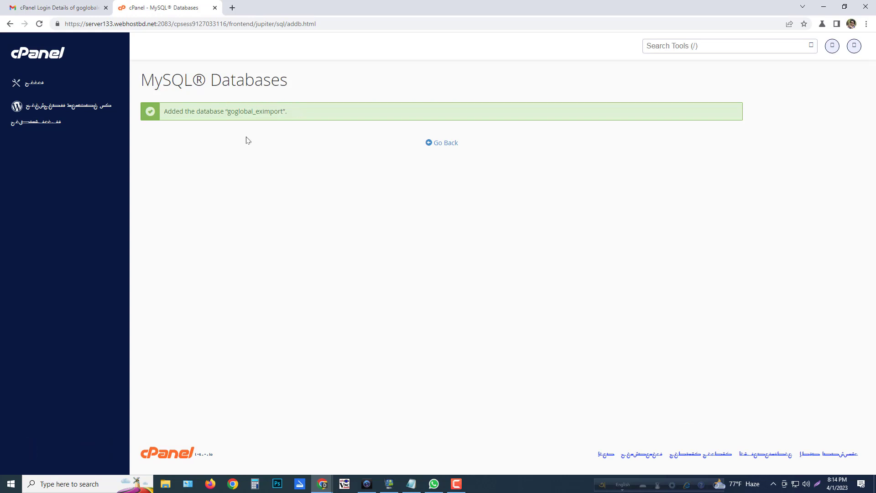
Copy goglobal_eximport into the notes after 'Database name:'
double_click(255, 111)
key("ctrl+c")
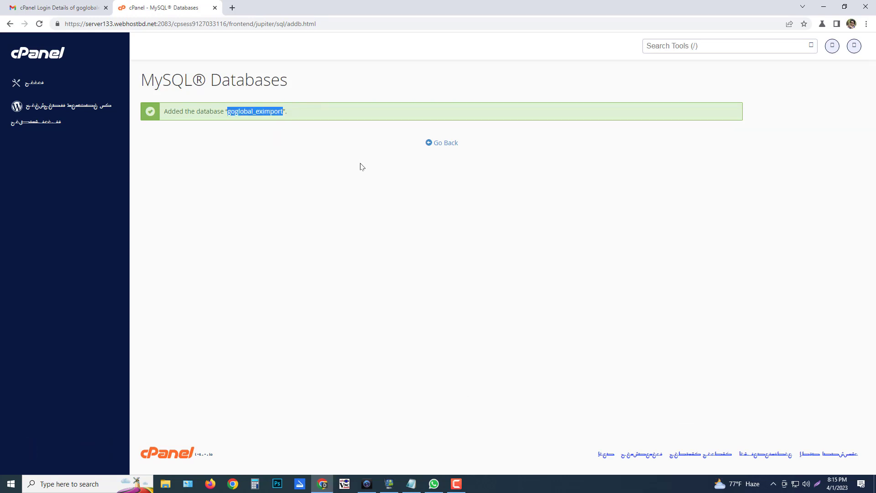
left_click(411, 483)
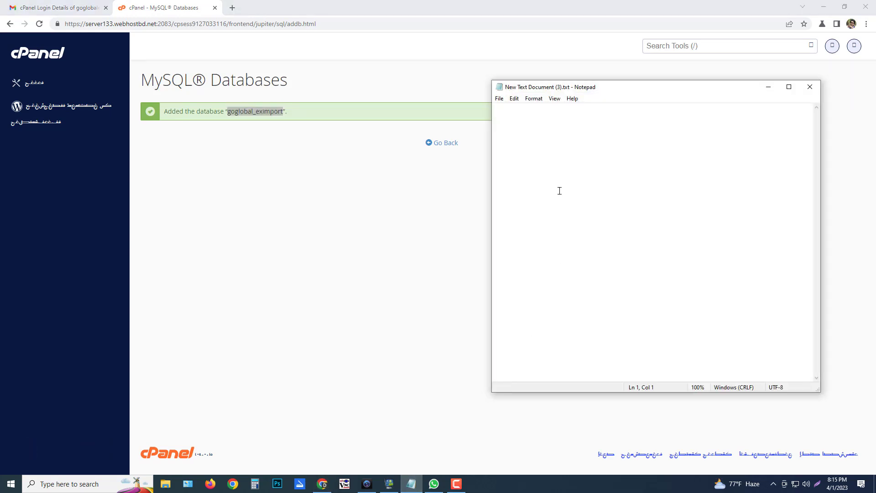
type("Da")
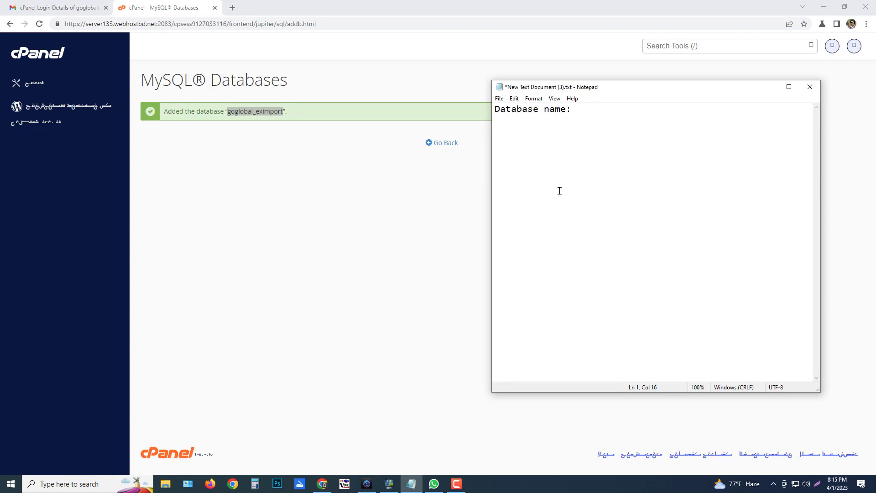
type("tabase name:")
key("ctrl+v")
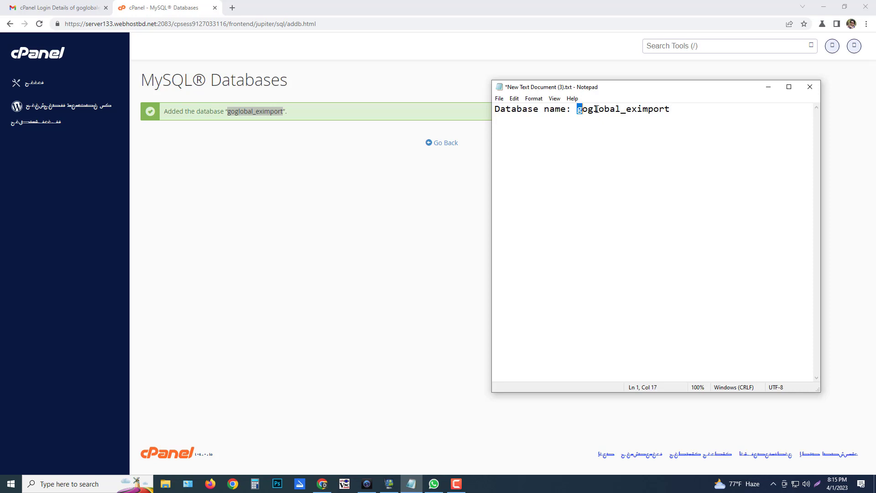
left_click_drag(596, 109, 686, 106)
left_click(702, 118)
Return to the MySQL Databases overview and confirm goglobal_eximport is listed under Current Databases
left_click(395, 194)
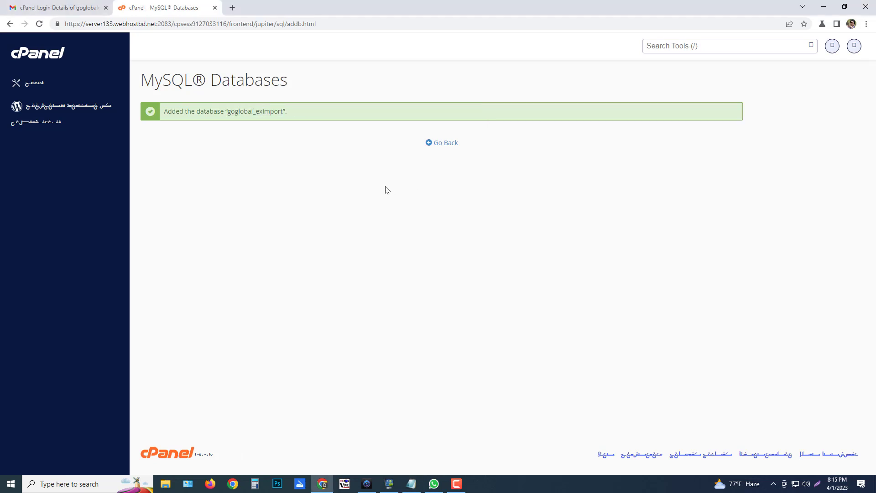
left_click(438, 143)
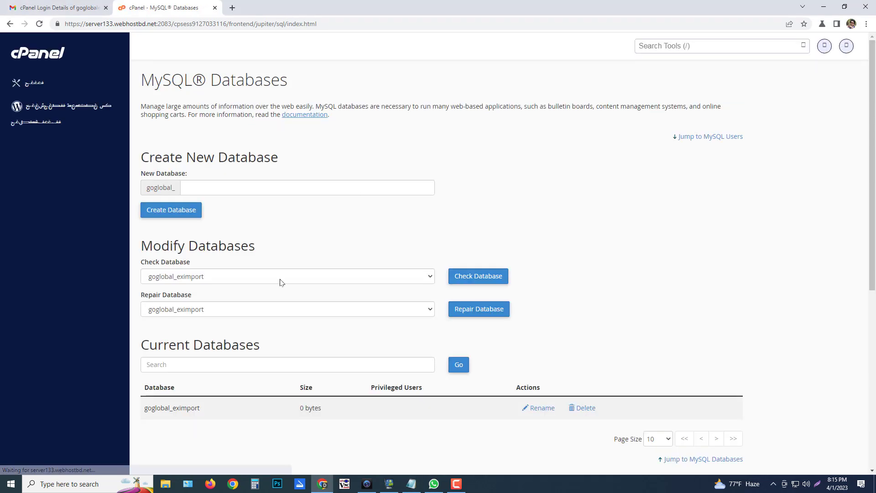
left_click(183, 280)
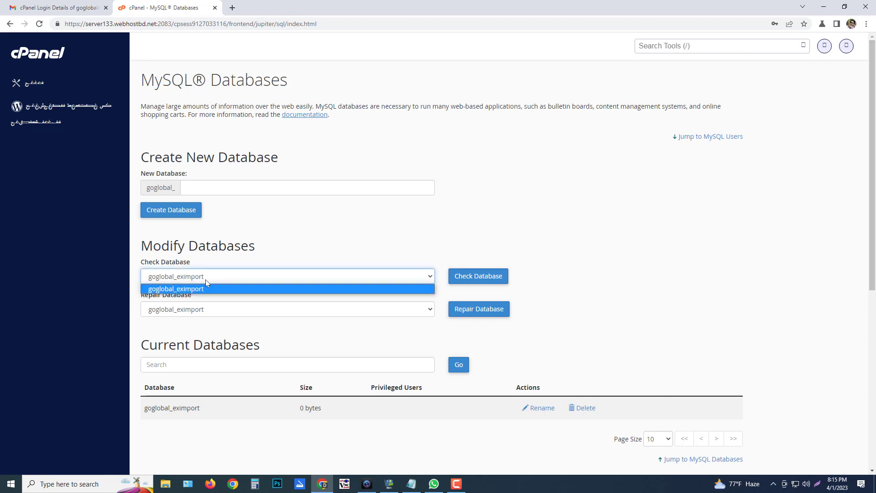
left_click(205, 279)
left_click(222, 313)
left_click(254, 322)
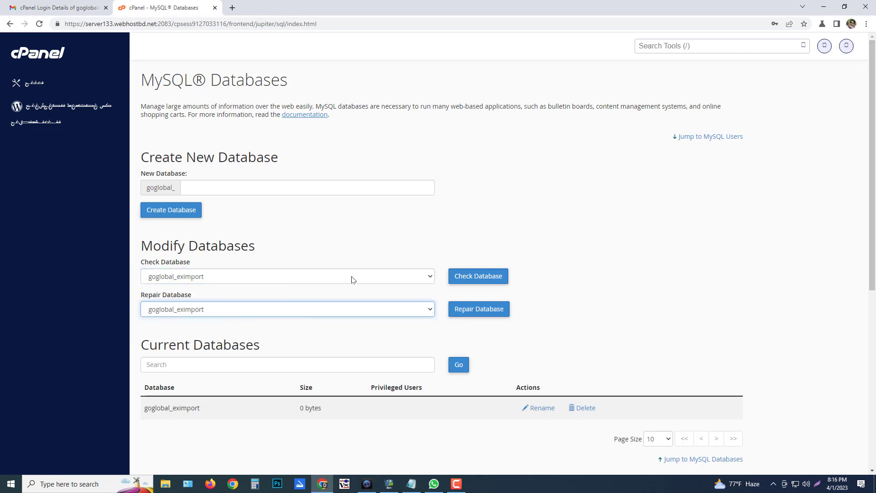
scroll(205, 284, "down", 3)
left_click_drag(143, 287, 212, 290)
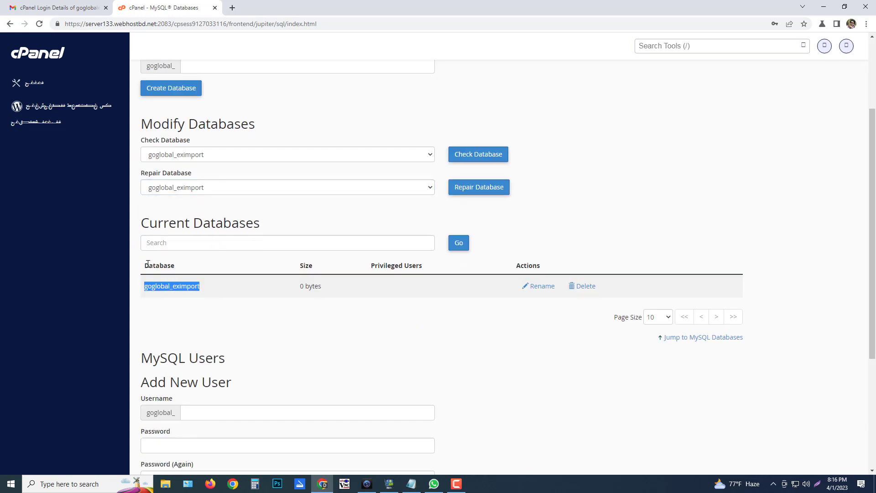
double_click(164, 266)
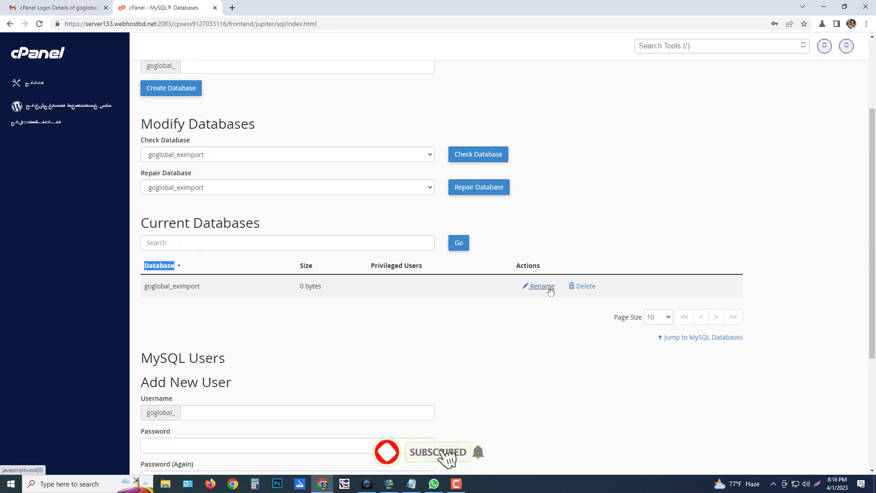
left_click(205, 265)
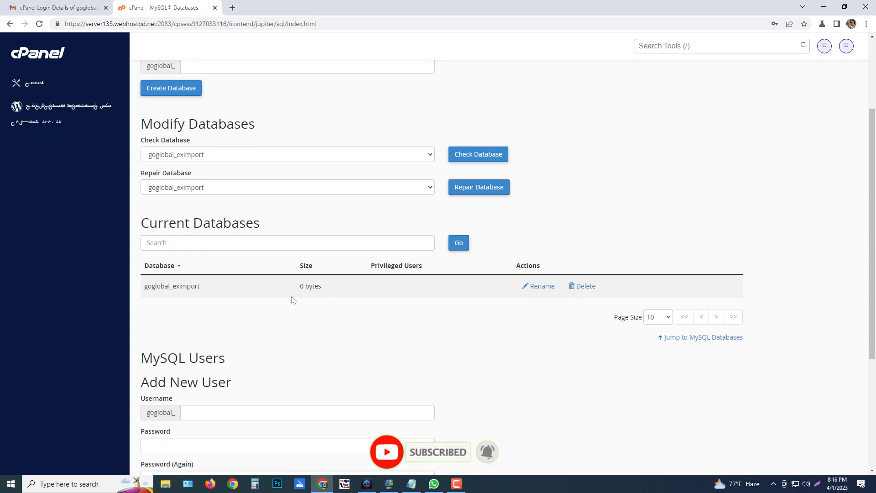
scroll(293, 300, "down", 4)
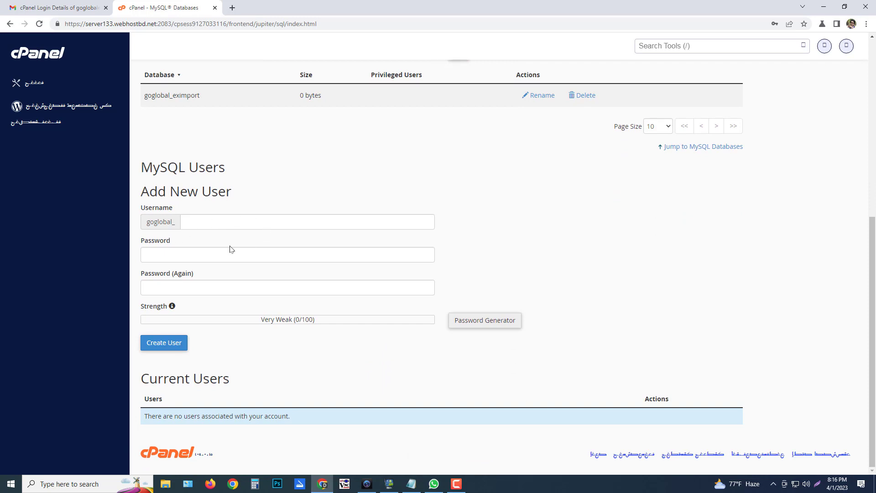
Enter globalltd as the new MySQL user's username
left_click(205, 220)
type("g")
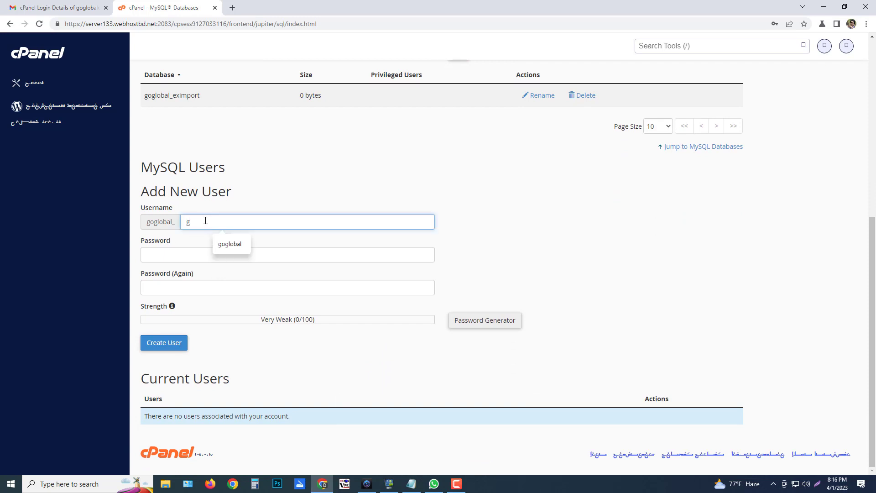
type("loba")
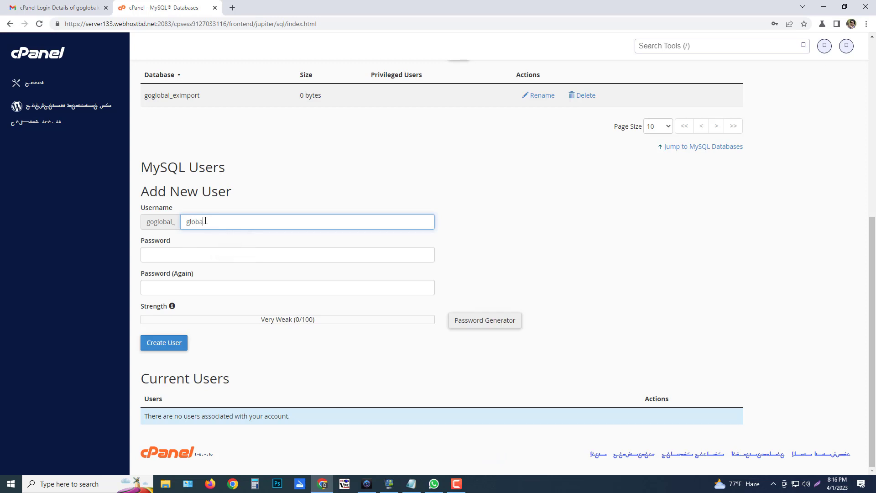
key("BackSpace")
key("BackSpace")
key("BackSpace")
key("BackSpace")
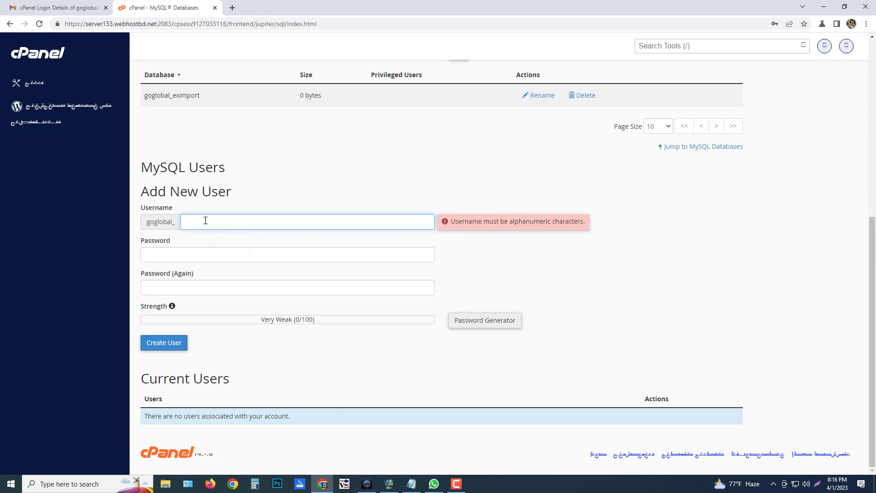
type("globalltd")
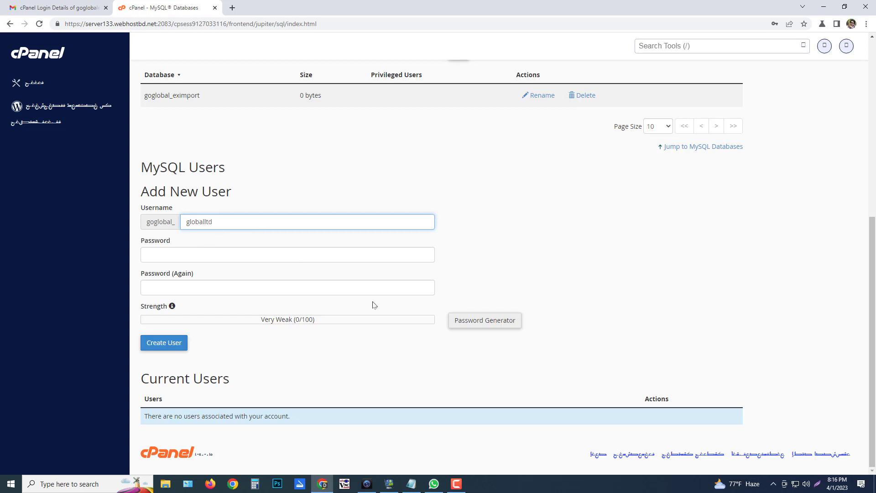
left_click_drag(245, 218, 110, 235)
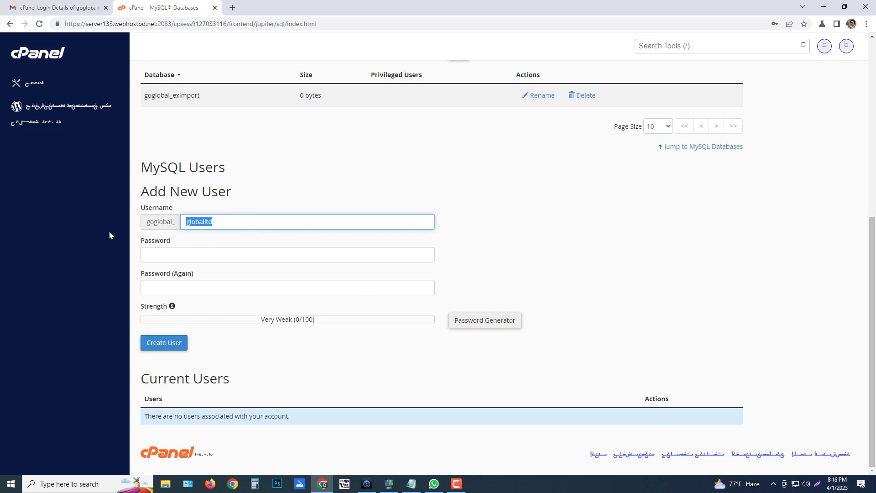
left_click_drag(230, 223, 242, 198)
left_click(232, 218)
Clear a test password from the Password field and bring up the Password Generator
left_click(226, 256)
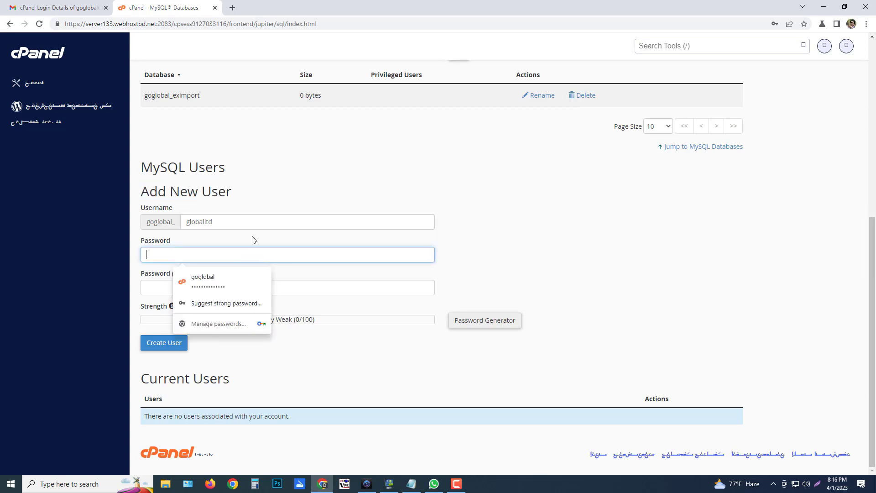
left_click(301, 183)
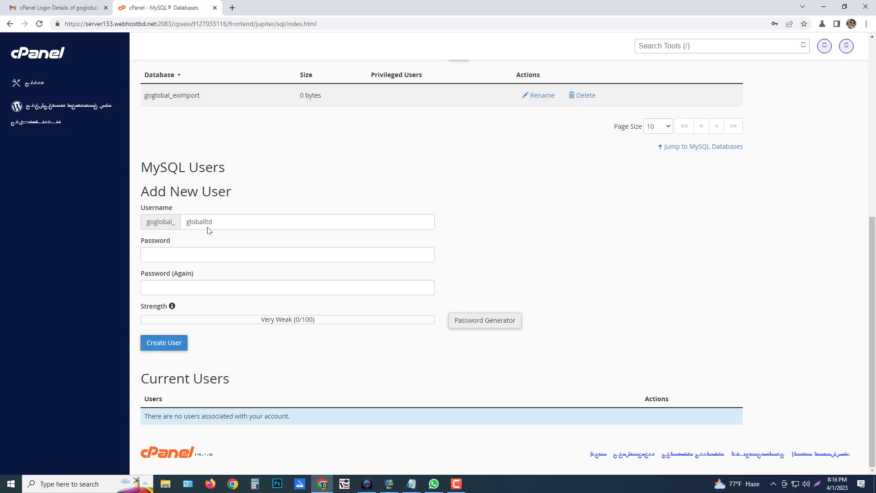
left_click(174, 254)
left_click(307, 186)
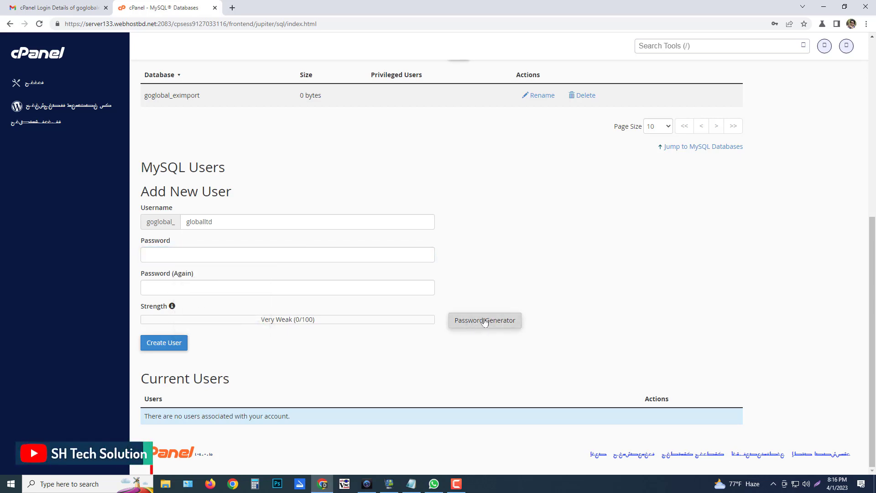
left_click(240, 253)
type("1234")
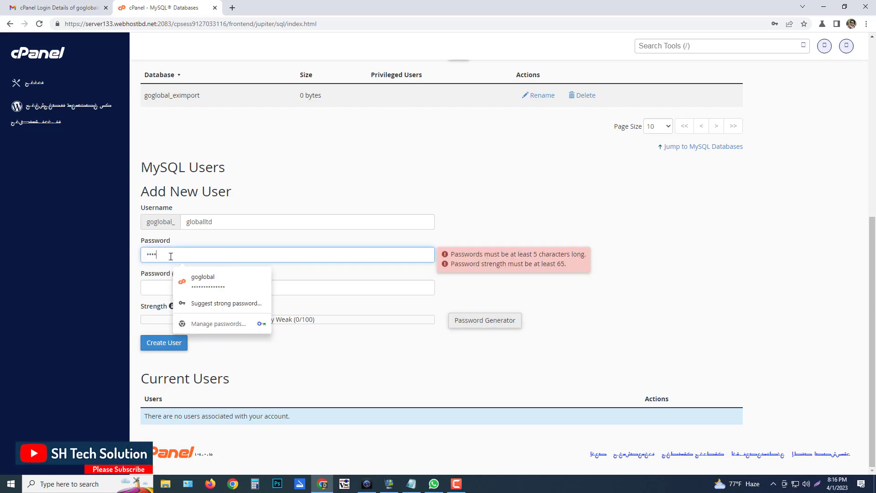
key("ctrl+a")
key("BackSpace")
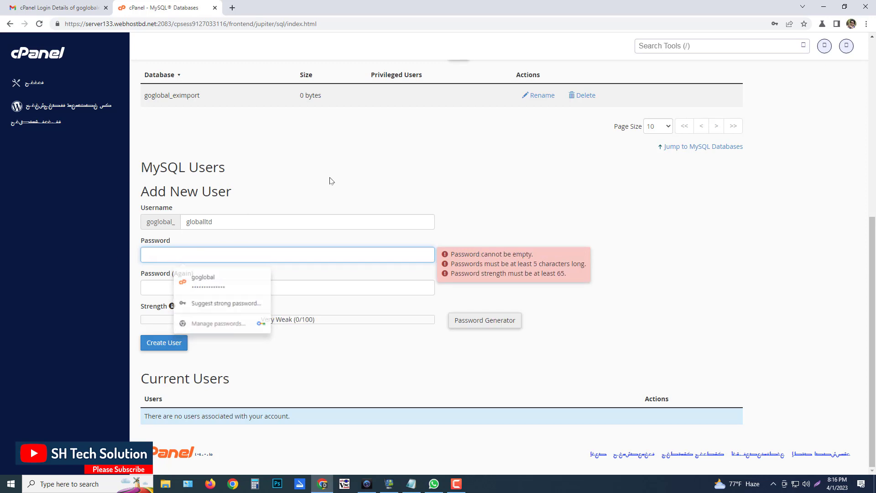
left_click(329, 180)
left_click(485, 321)
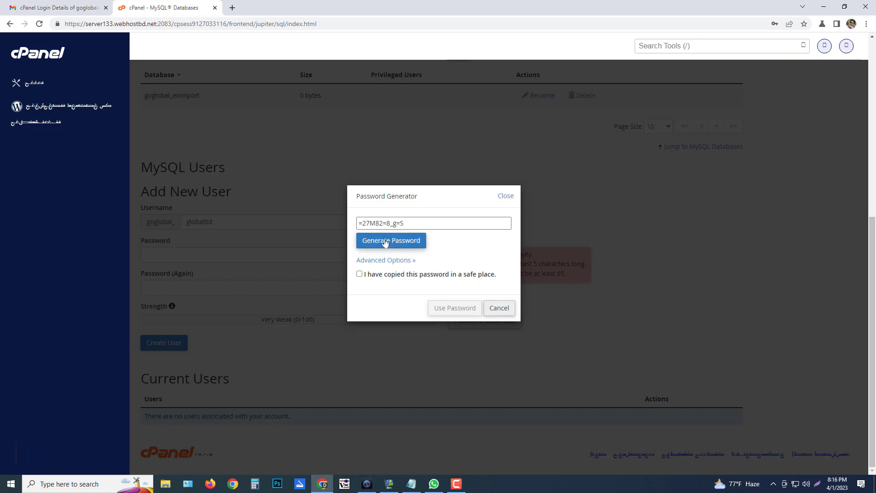
Generate a Very Strong random password, confirm it was copied, and copy it
left_click(359, 274)
left_click(421, 224)
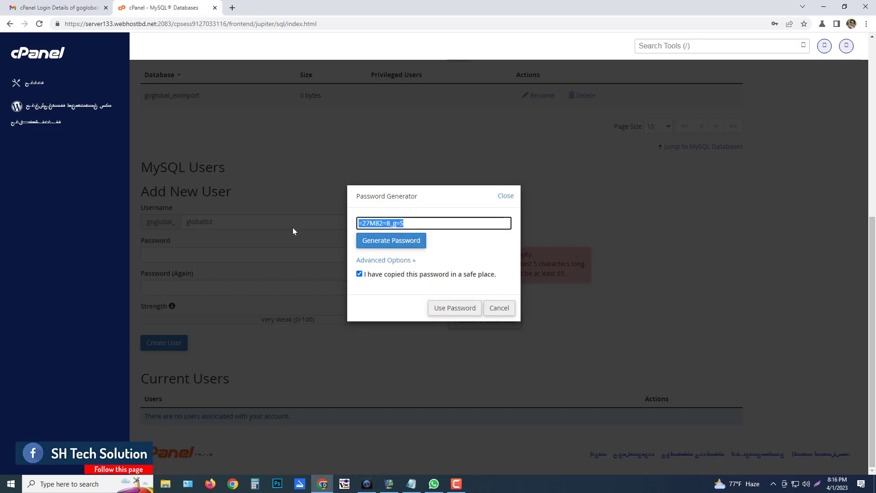
left_click(405, 244)
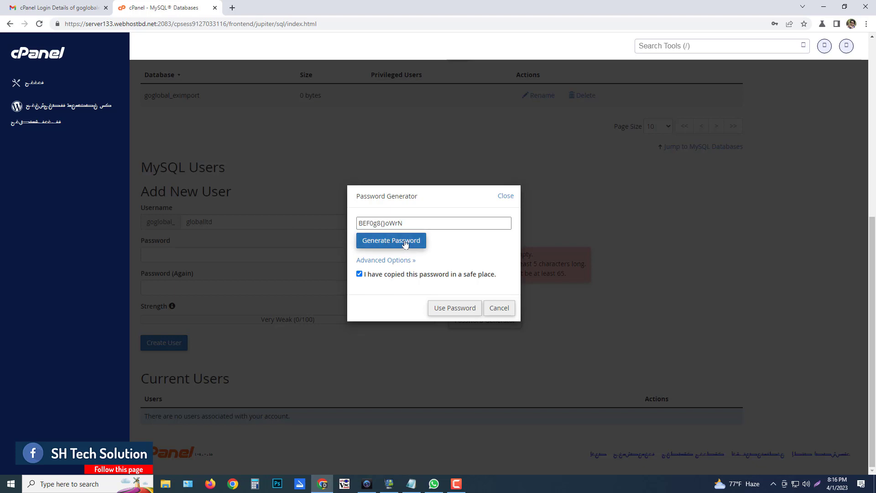
left_click(402, 242)
left_click(398, 240)
left_click(397, 240)
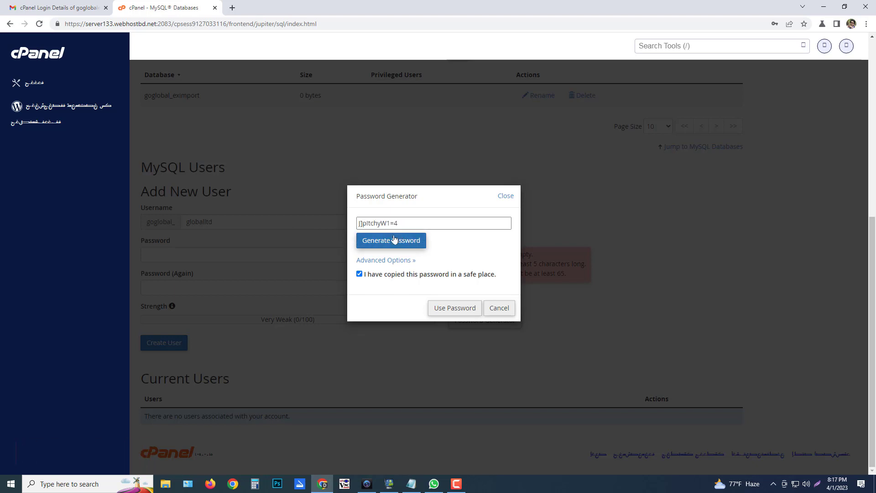
left_click(401, 243)
left_click(401, 243)
left_click(401, 241)
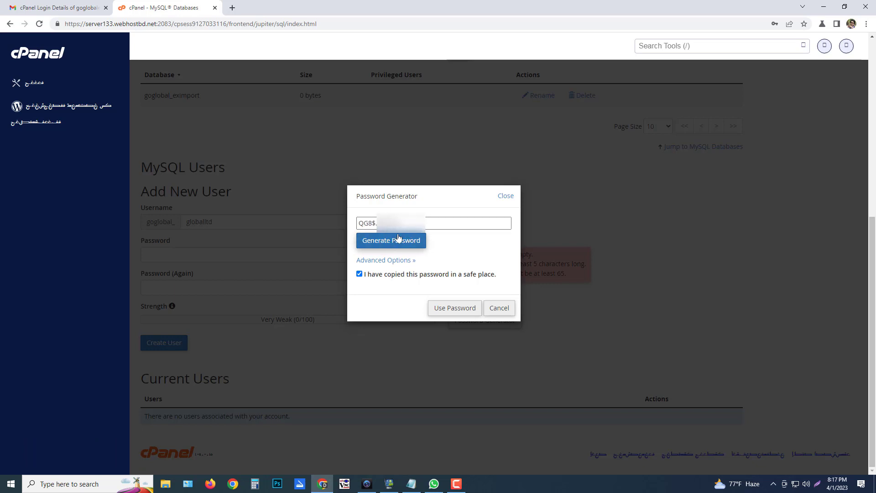
left_click_drag(404, 223, 313, 224)
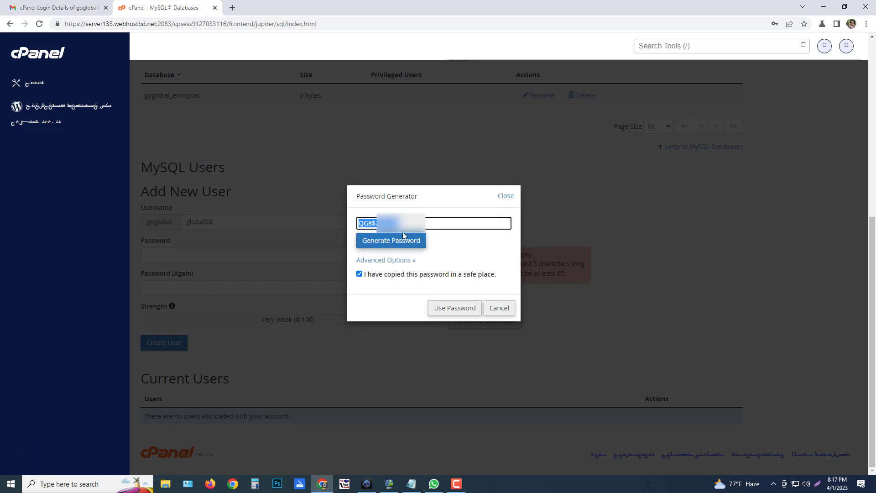
right_click(388, 222)
left_click(416, 256)
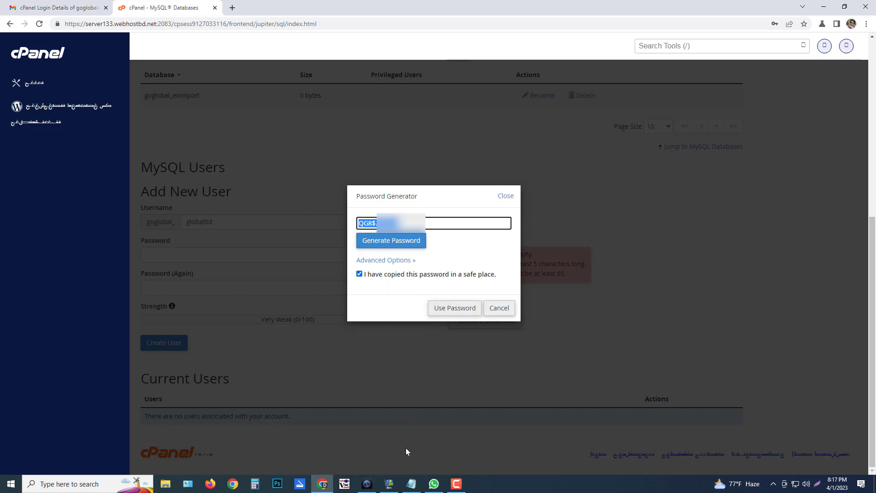
Paste the generated password after 'Pass:' in the notes
left_click(411, 484)
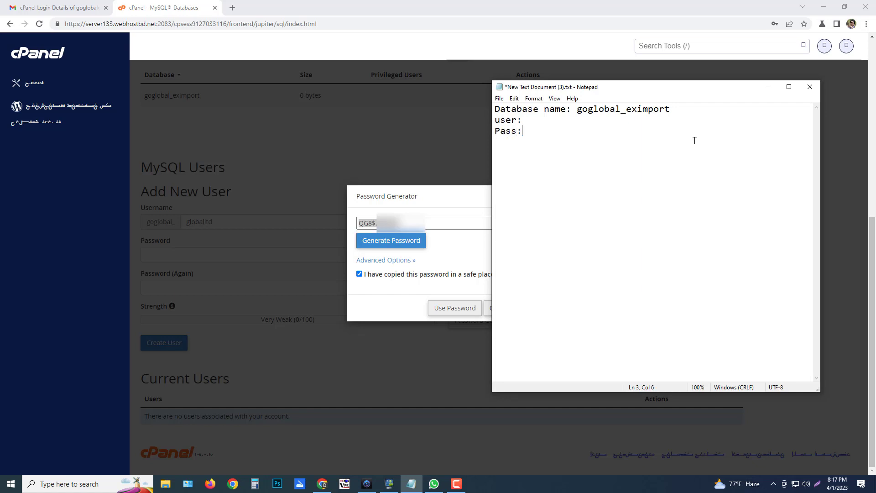
key("ctrl+v")
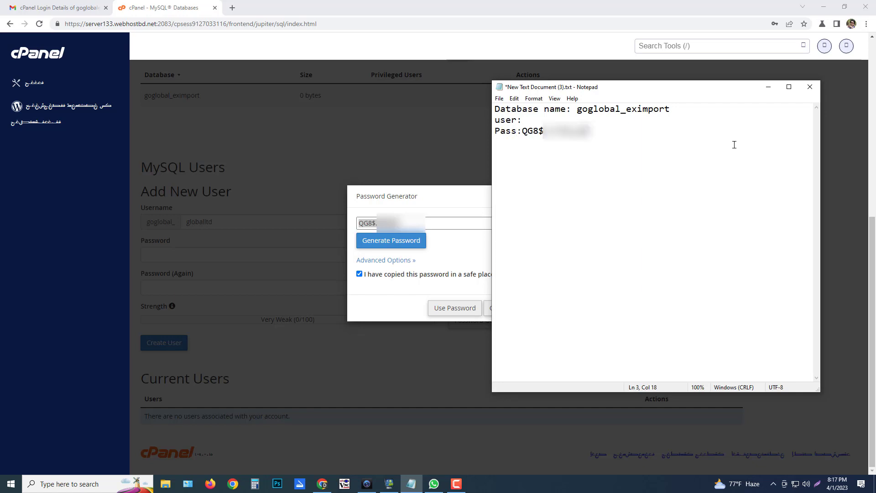
left_click(410, 195)
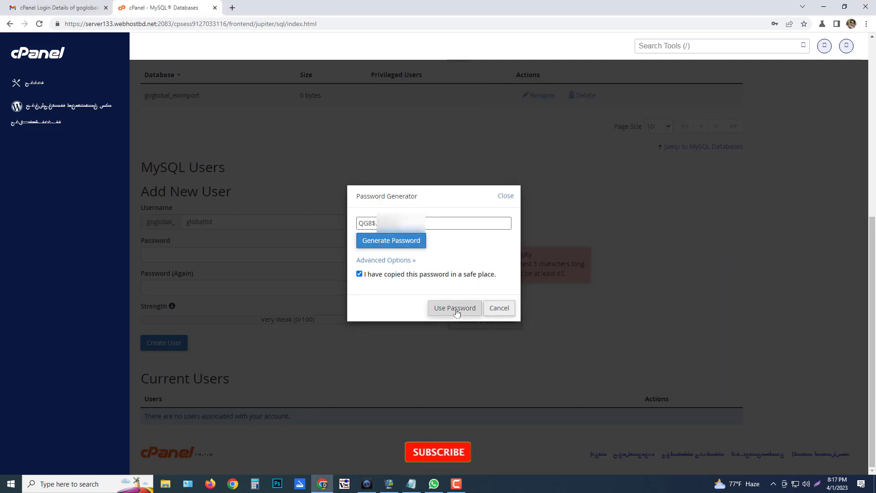
left_click(418, 224)
key("ctrl+a")
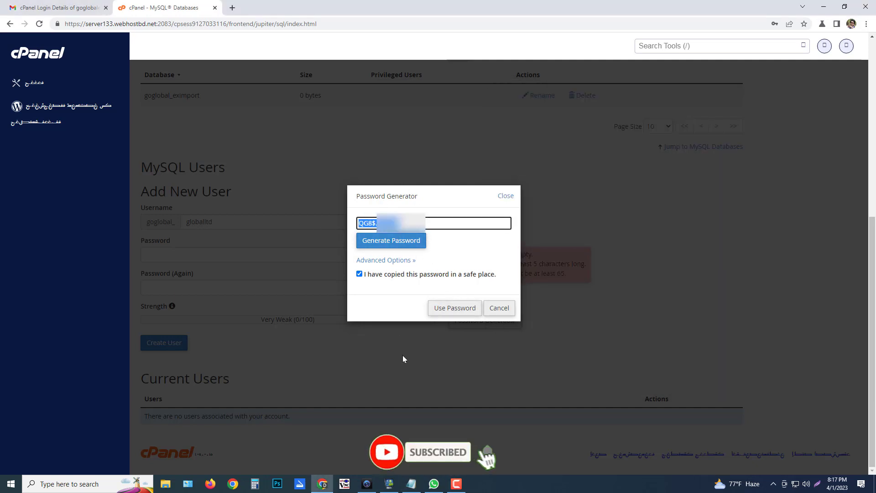
left_click(411, 485)
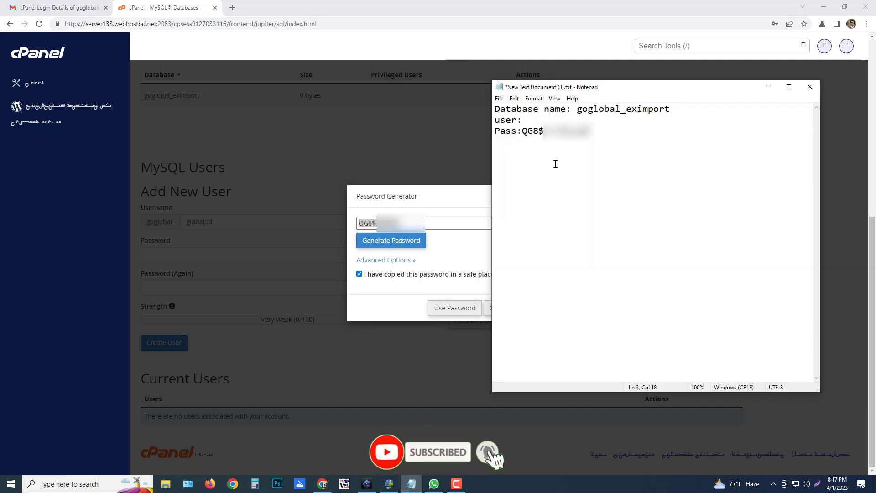
left_click(446, 197)
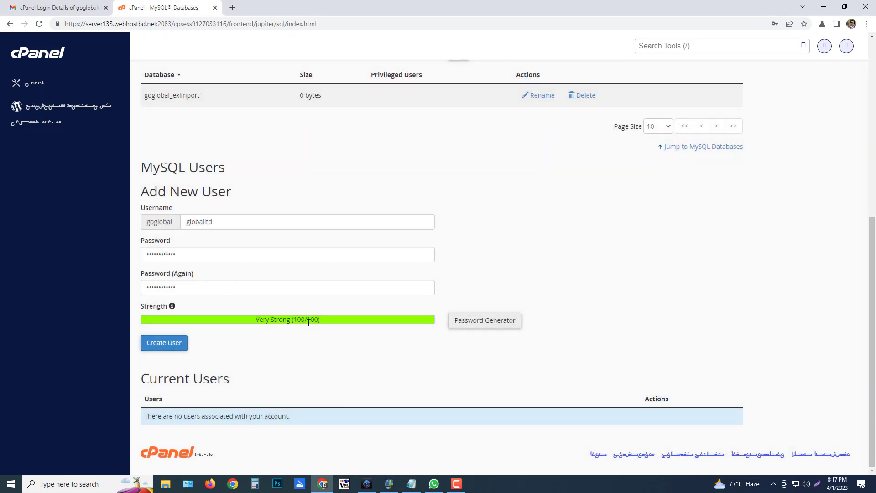
Create the MySQL user goglobal_globalltd with the Very Strong (100/100) password
left_click_drag(258, 320, 339, 325)
left_click(339, 324)
scroll(240, 234, "up", 5)
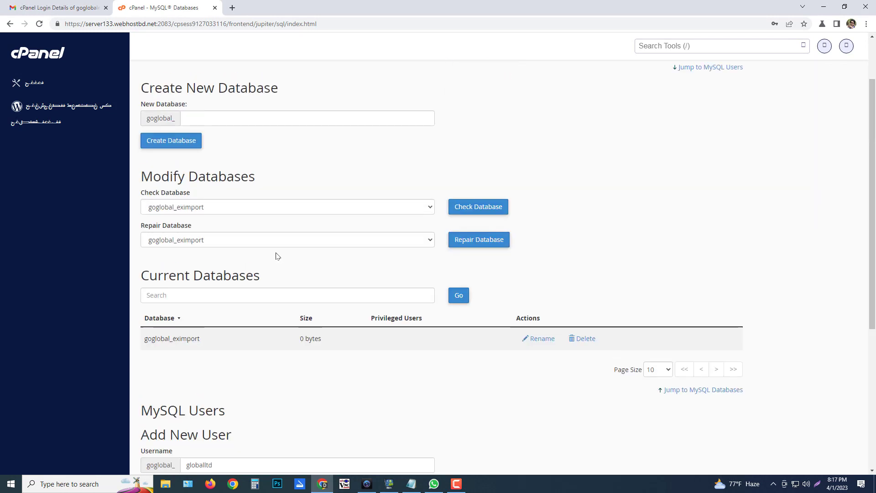
scroll(219, 234, "up", 2)
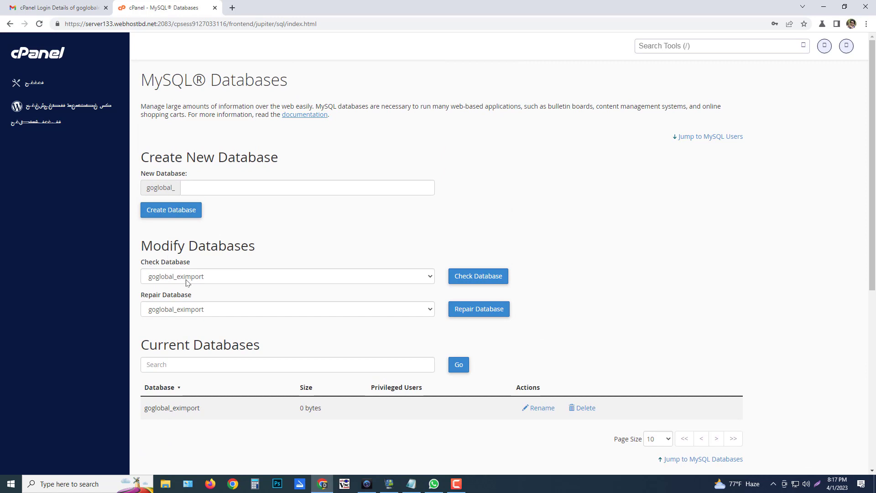
scroll(240, 280, "down", 7)
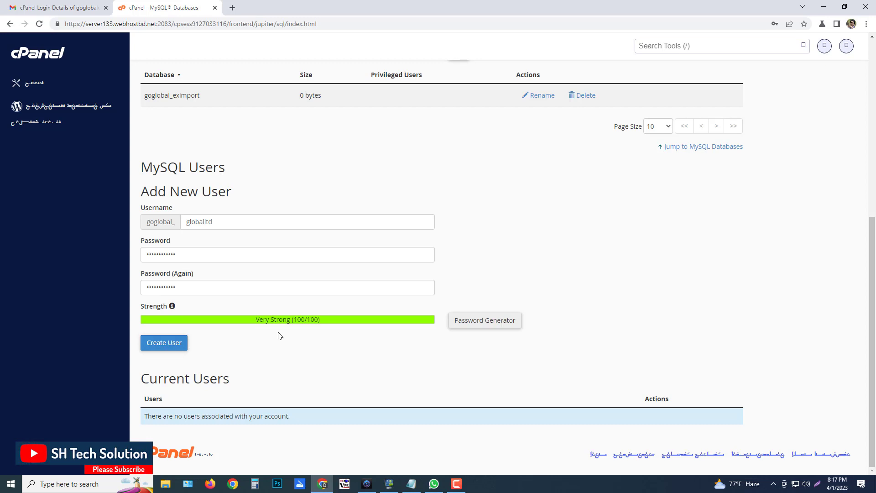
left_click(161, 344)
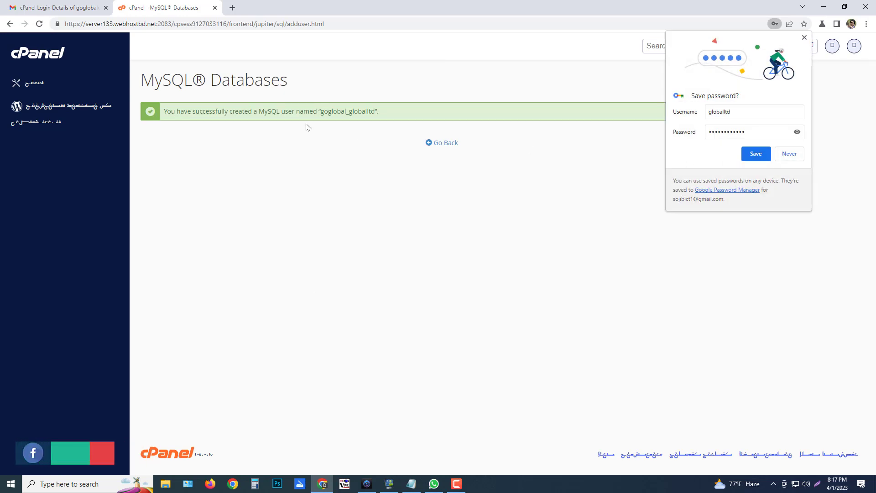
Paste goglobal_globalltd after 'user:' in the notes and go back to MySQL Databases
left_click_drag(321, 112, 374, 111)
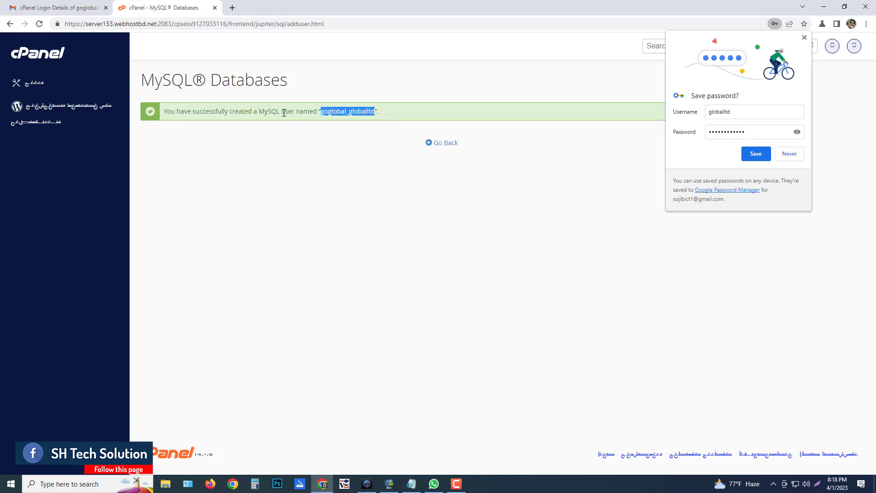
left_click(410, 483)
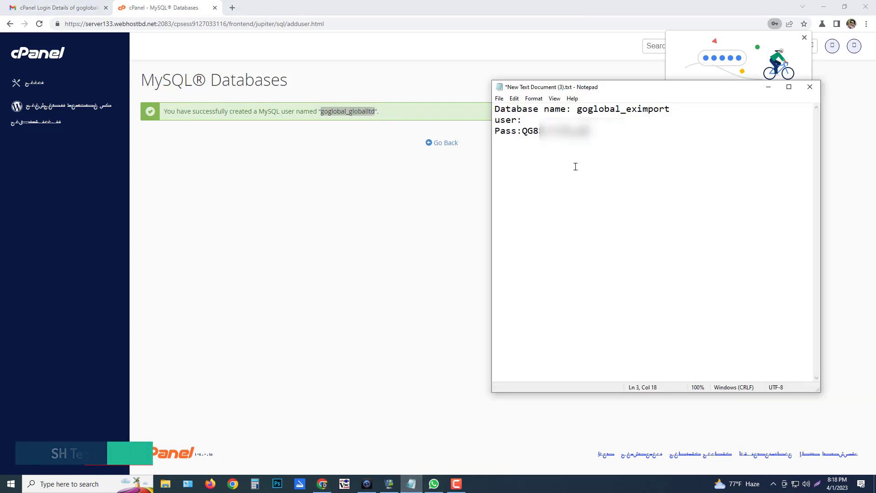
left_click(532, 121)
key("ctrl+v")
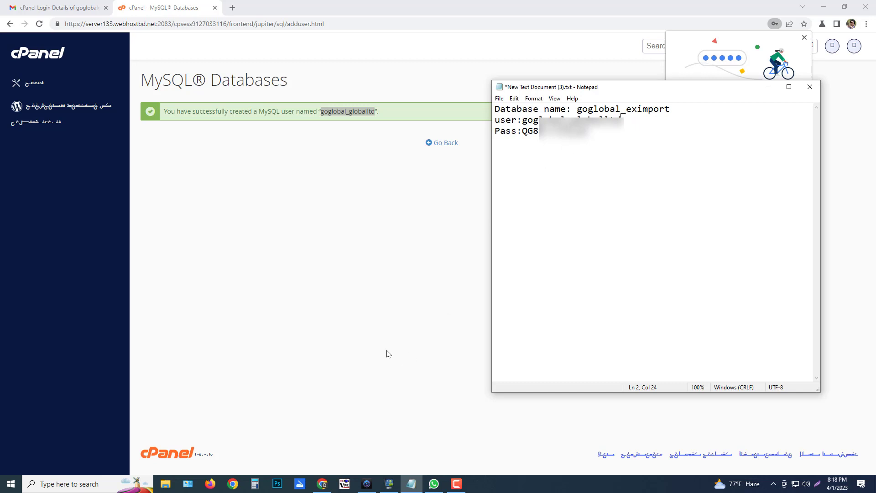
left_click(442, 143)
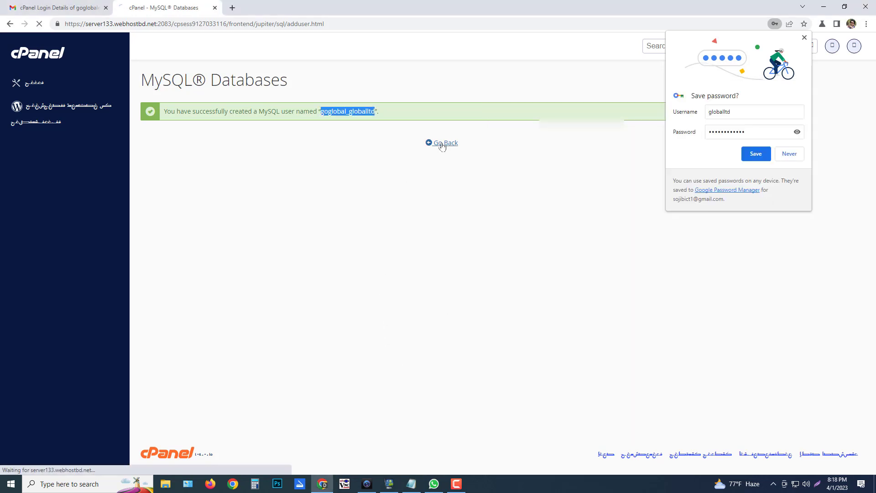
Decline saving the password and add user goglobal_globalltd to database goglobal_eximport
left_click(790, 155)
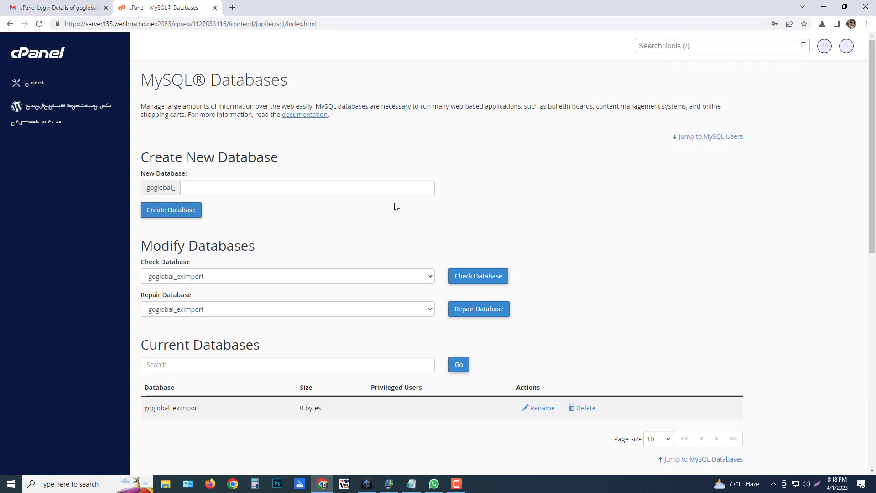
scroll(327, 239, "down", 10)
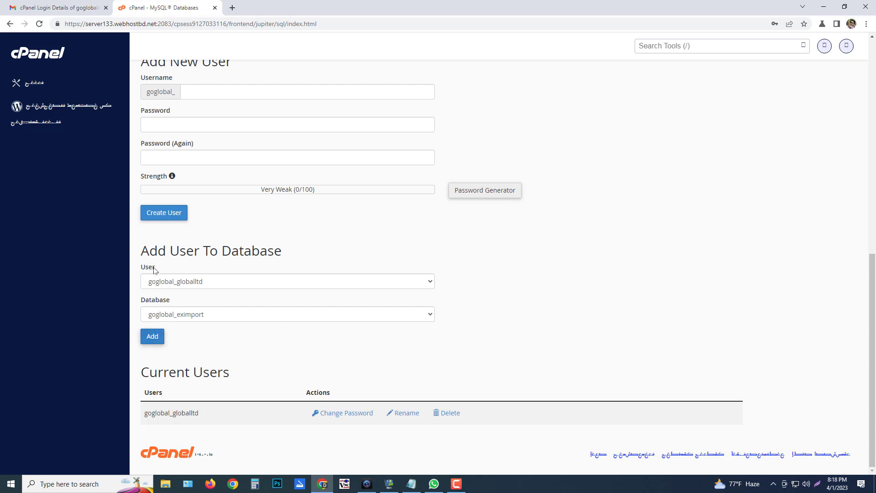
double_click(142, 252)
triple_click(190, 254)
left_click(344, 242)
left_click_drag(146, 415, 243, 425)
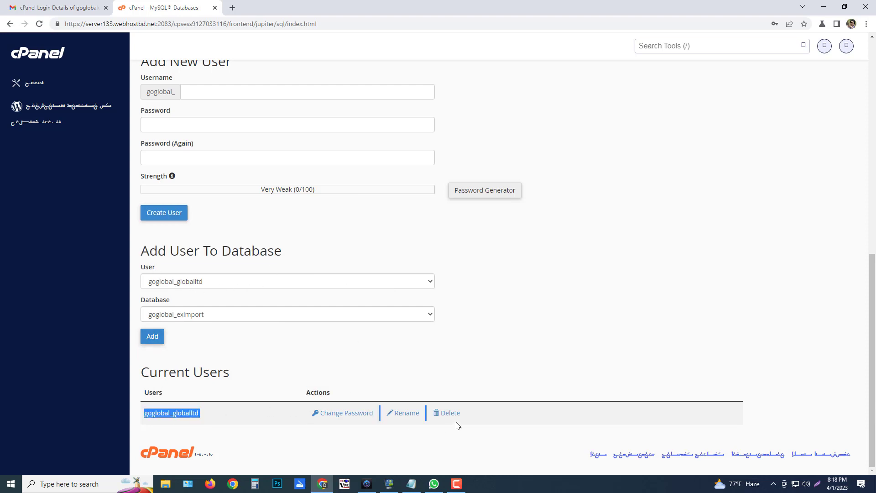
left_click(491, 458)
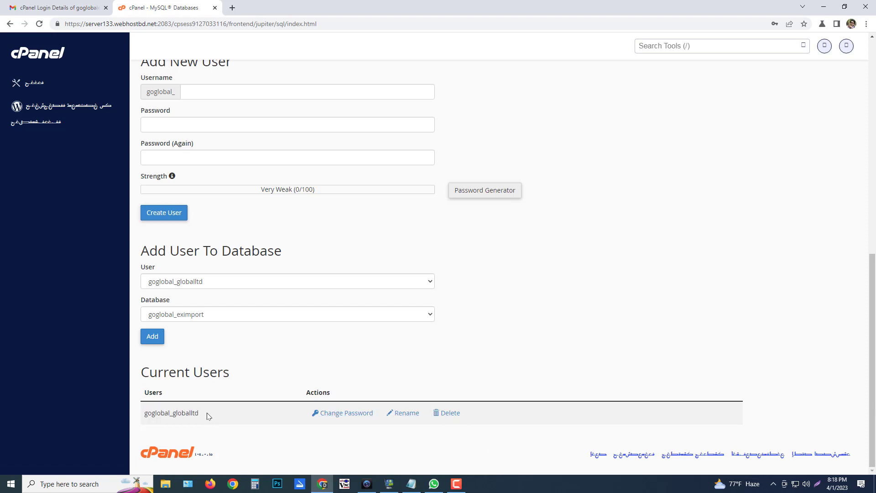
left_click(153, 338)
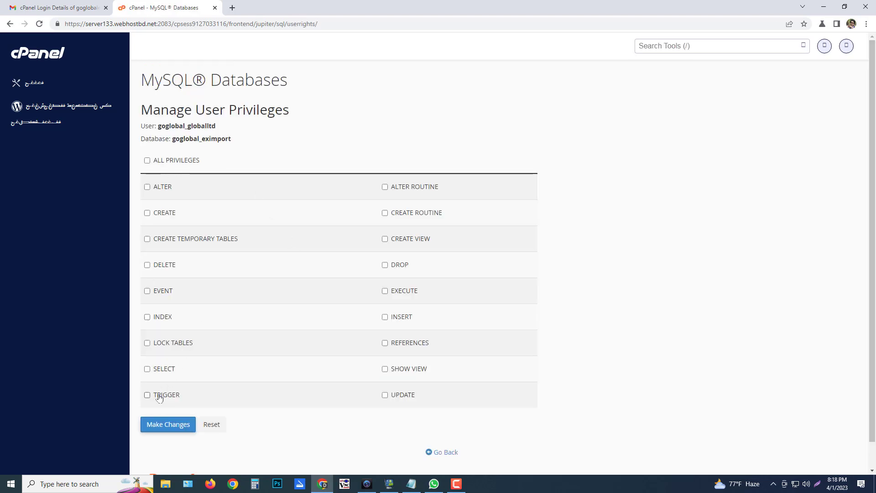
Tick ALL PRIVILEGES for goglobal_globalltd on goglobal_eximport and save with Make Changes
scroll(225, 348, "down", 1)
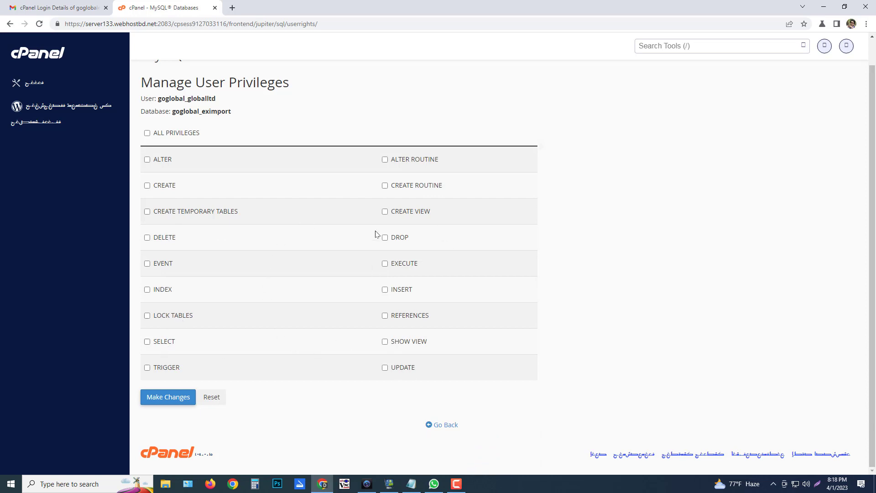
left_click_drag(155, 138, 224, 133)
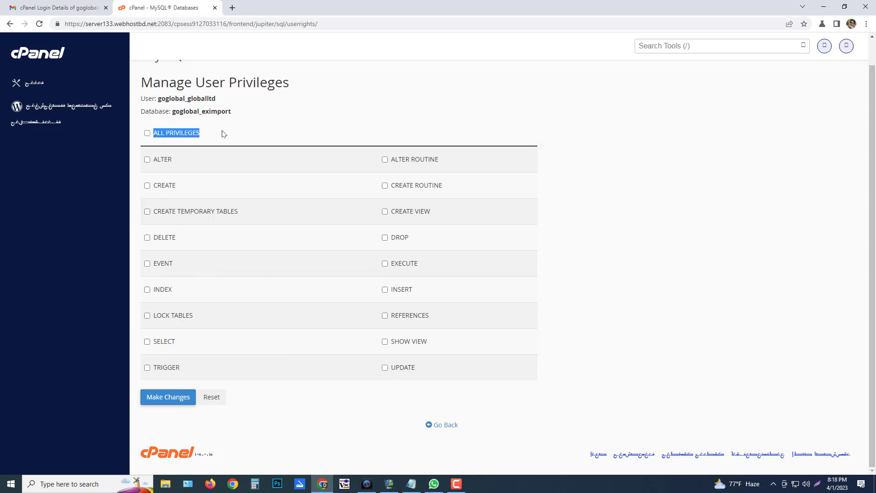
left_click(242, 98)
left_click_drag(140, 99, 229, 112)
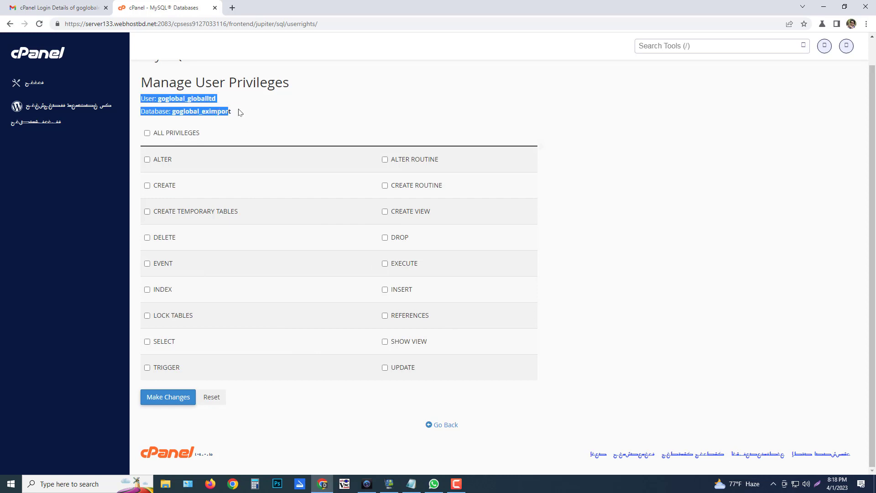
left_click(227, 110)
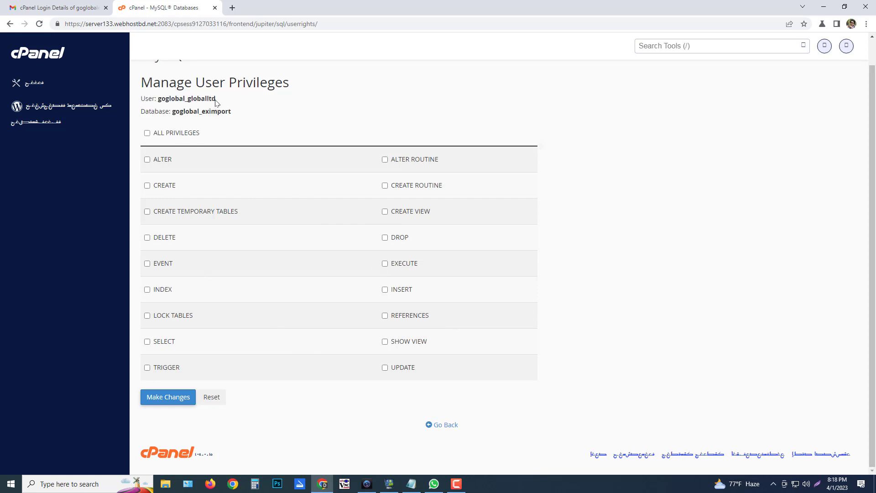
left_click(411, 483)
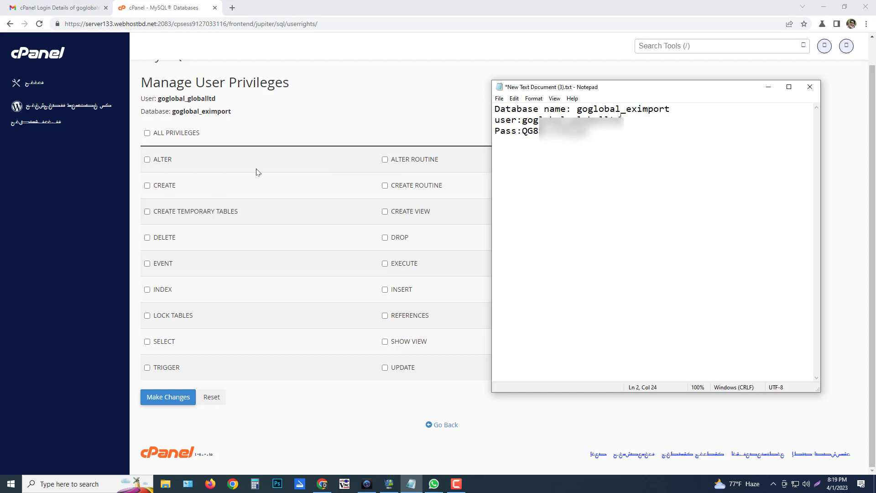
left_click(146, 133)
left_click(162, 397)
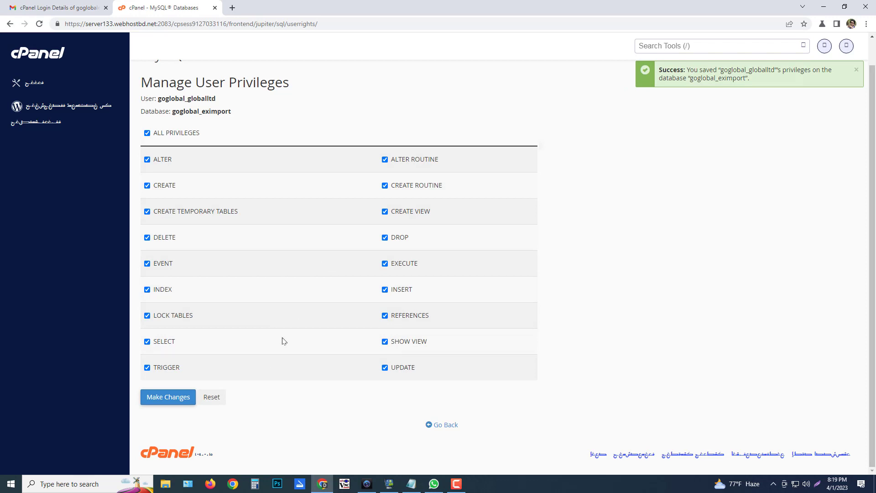
left_click(168, 405)
Google 'wordpress download' in a new tab and open the Download – WordPress.org result
left_click(232, 8)
type("w")
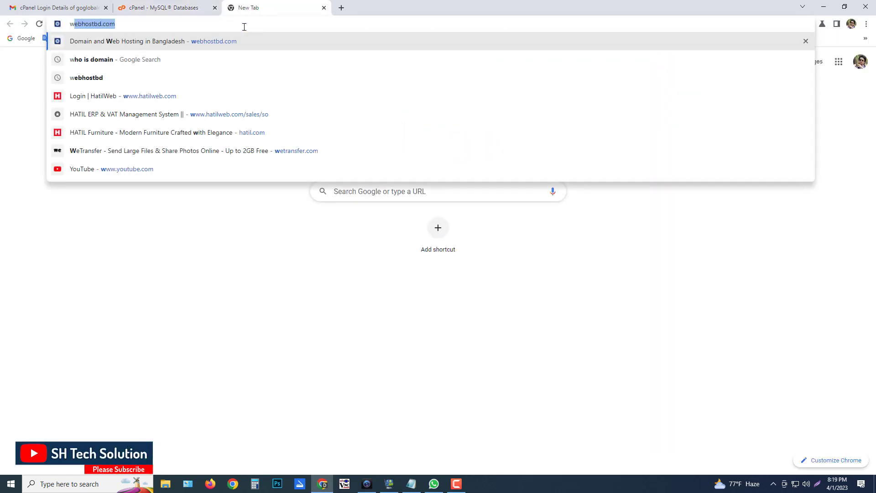
type("ordpress")
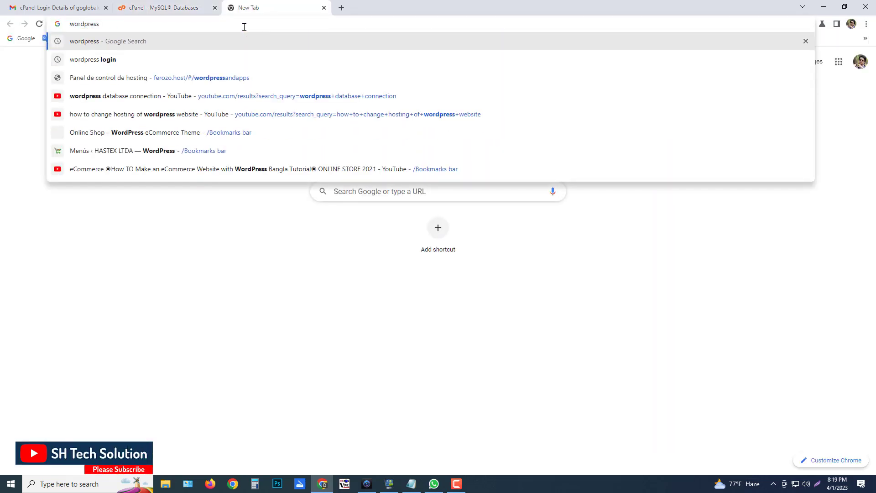
type(" don")
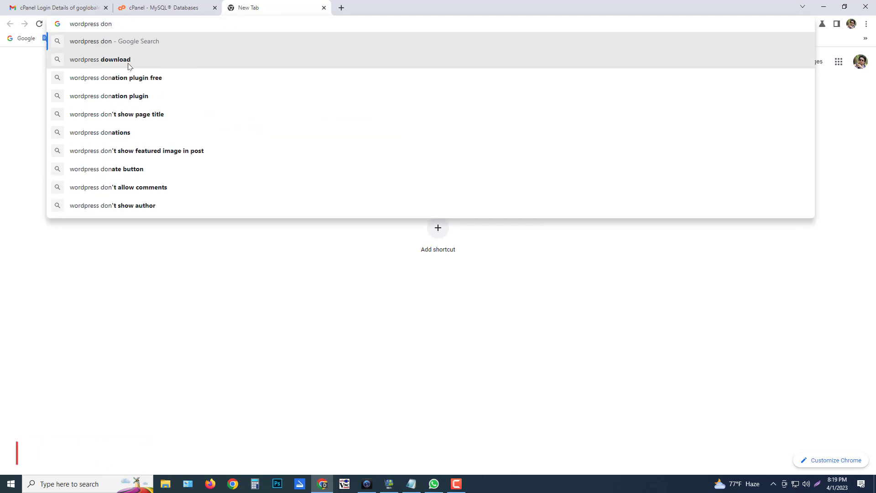
left_click(131, 60)
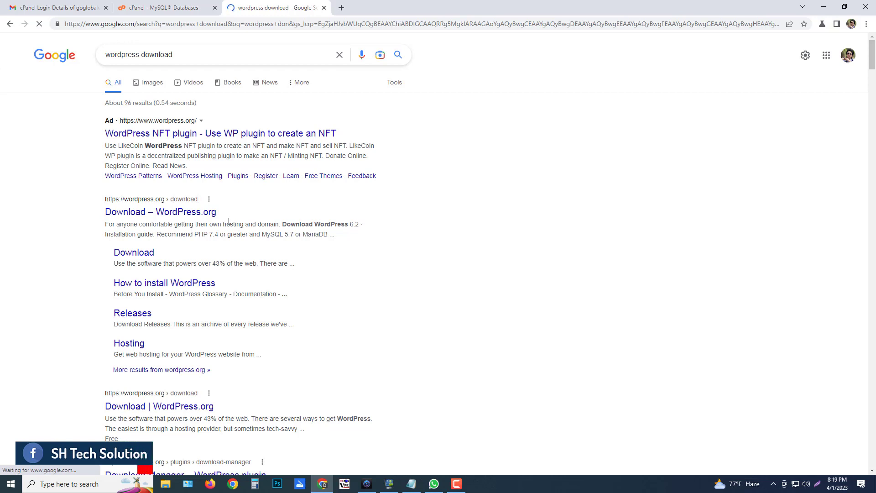
left_click(178, 214)
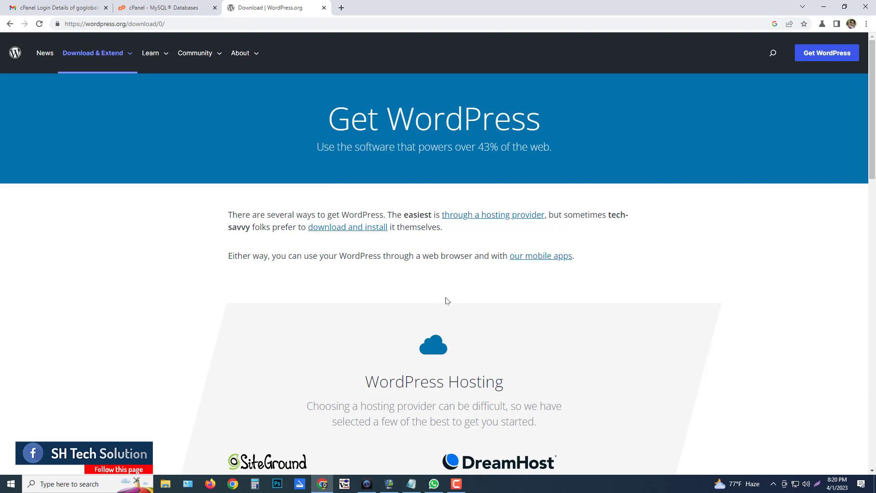
Download WordPress 6.2, dismiss the Hooray popup, and open the zip's options in Chrome's downloads list
scroll(442, 299, "down", 5)
scroll(446, 292, "down", 5)
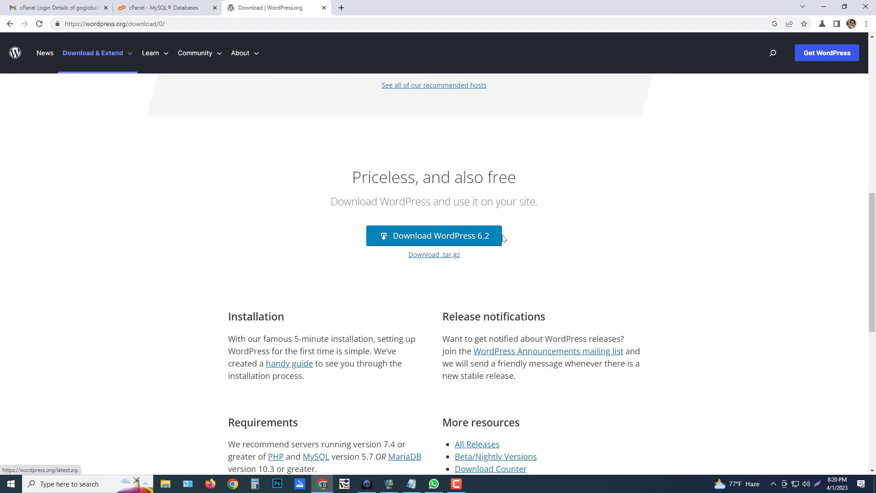
left_click(424, 241)
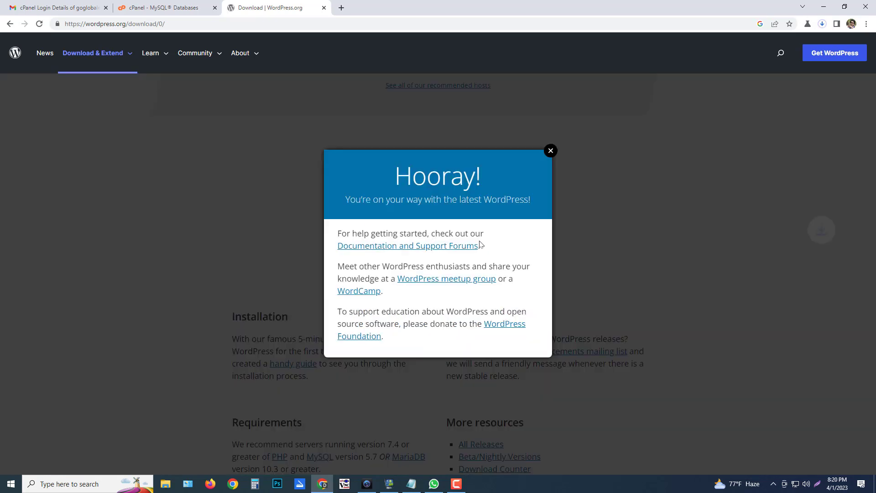
left_click(551, 151)
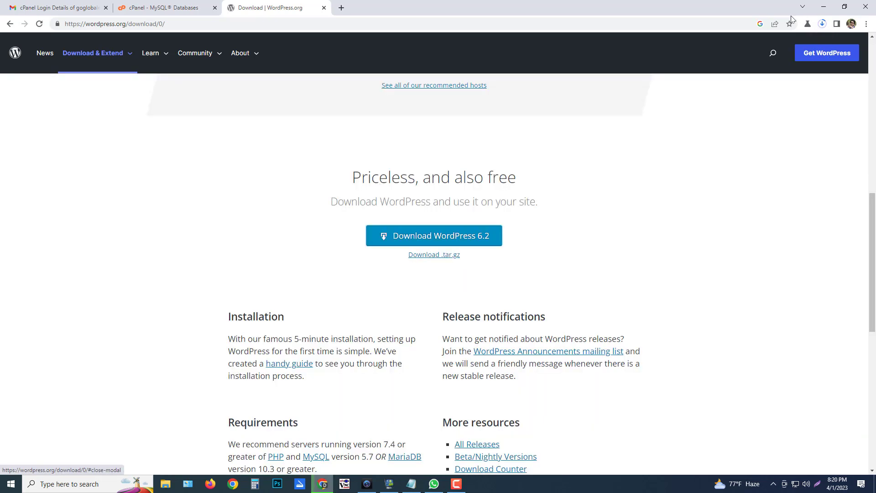
left_click(823, 24)
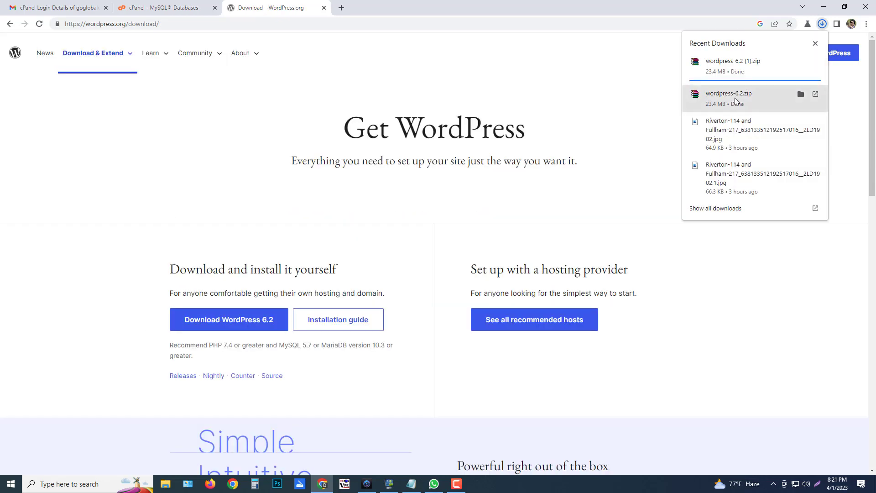
right_click(736, 99)
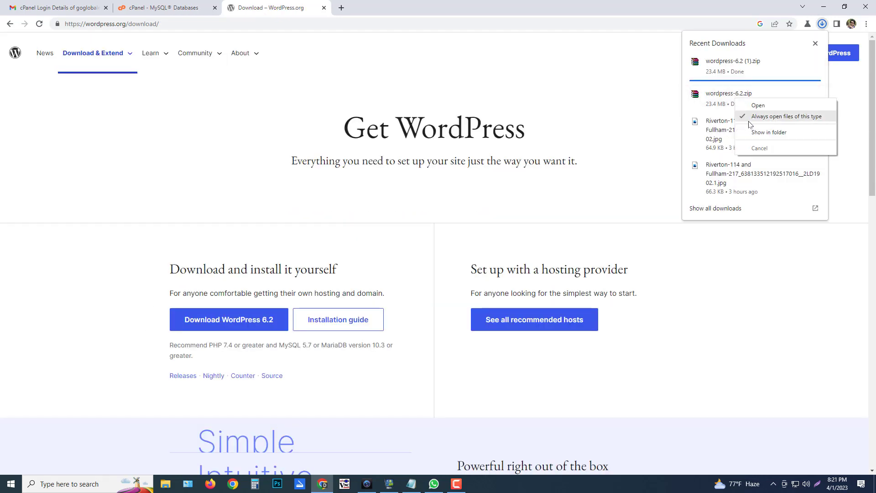
Show wordpress-6.2.zip in the Downloads folder and check it in WinRAR before closing it
left_click(770, 135)
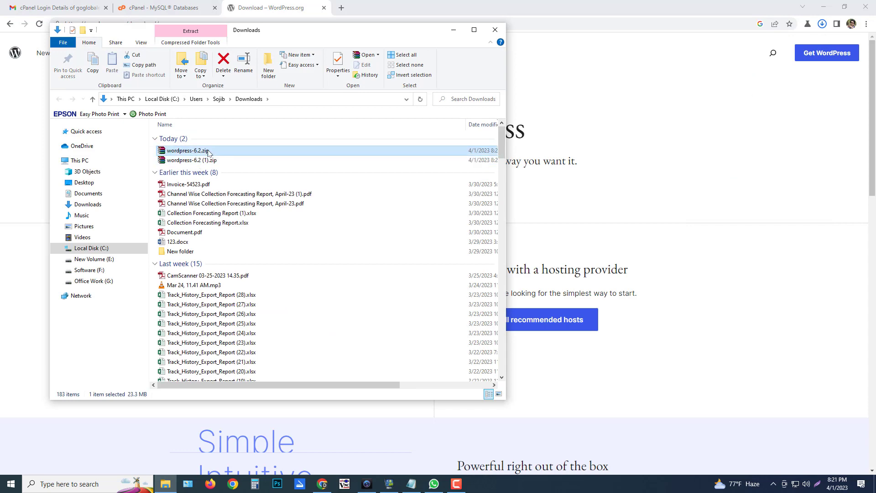
double_click(269, 161)
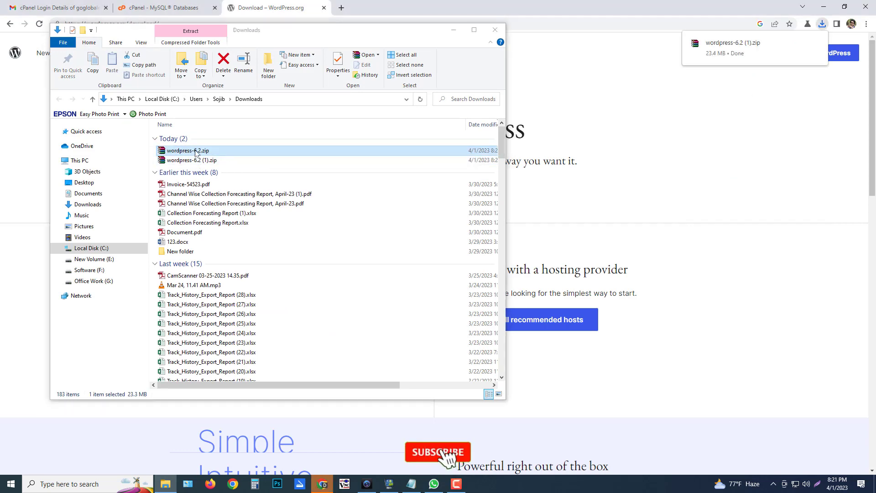
left_click(690, 54)
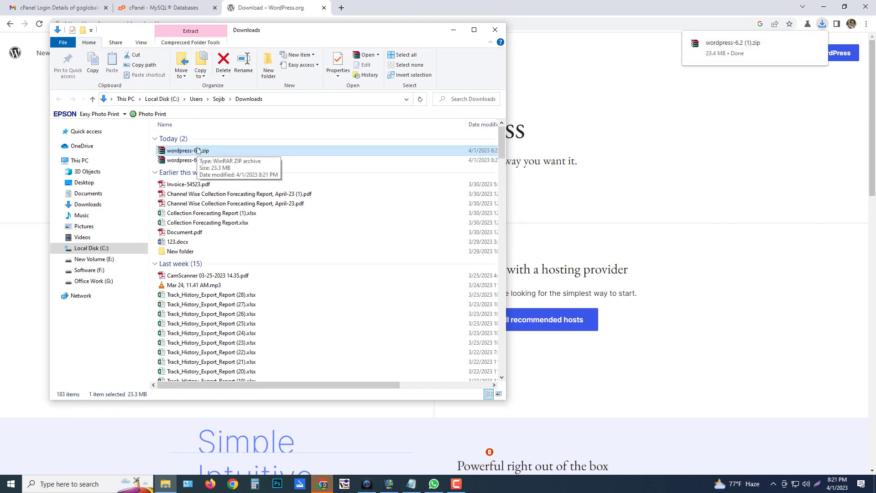
Return to Chrome's cPanel privileges tab and close the WordPress.org tab
left_click(278, 8)
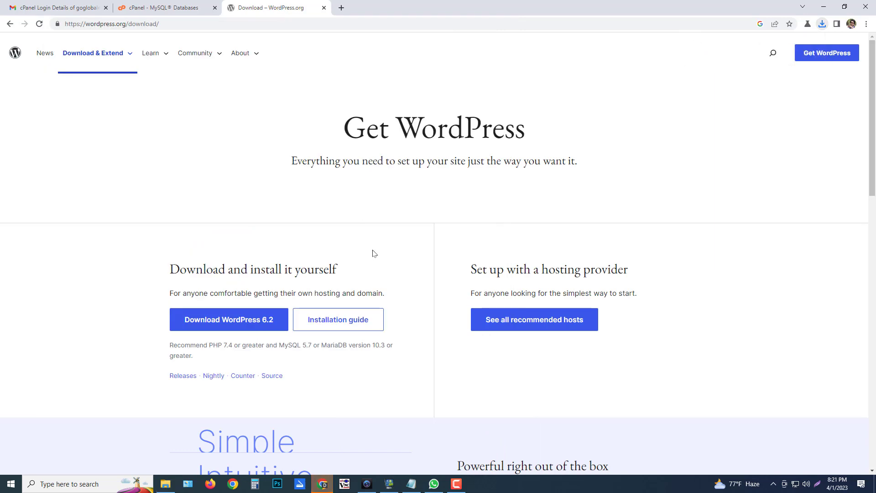
left_click(167, 8)
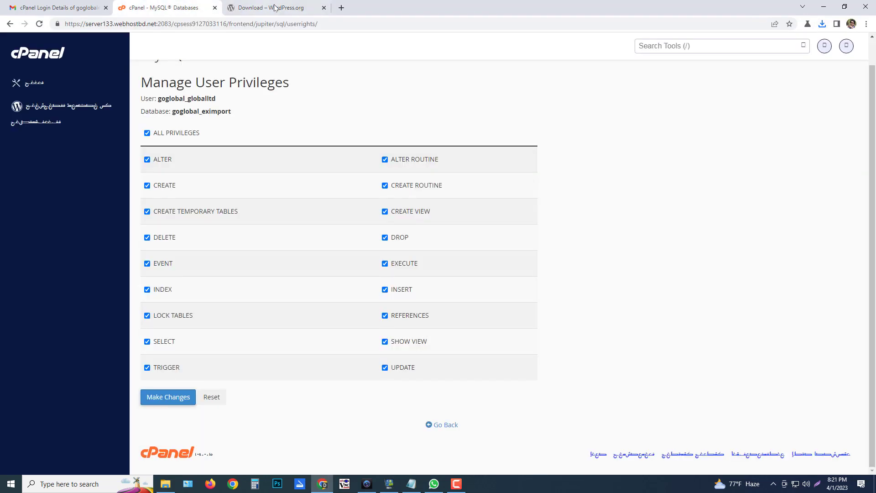
left_click(324, 8)
scroll(267, 188, "up", 1)
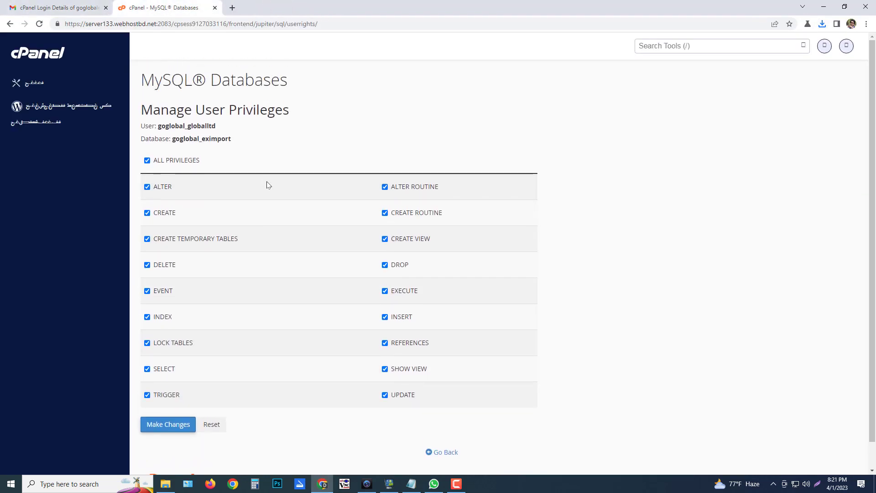
Go Back to MySQL Databases and confirm goglobal_globalltd is listed under Current Users
scroll(333, 255, "down", 1)
scroll(350, 258, "up", 1)
scroll(352, 236, "down", 1)
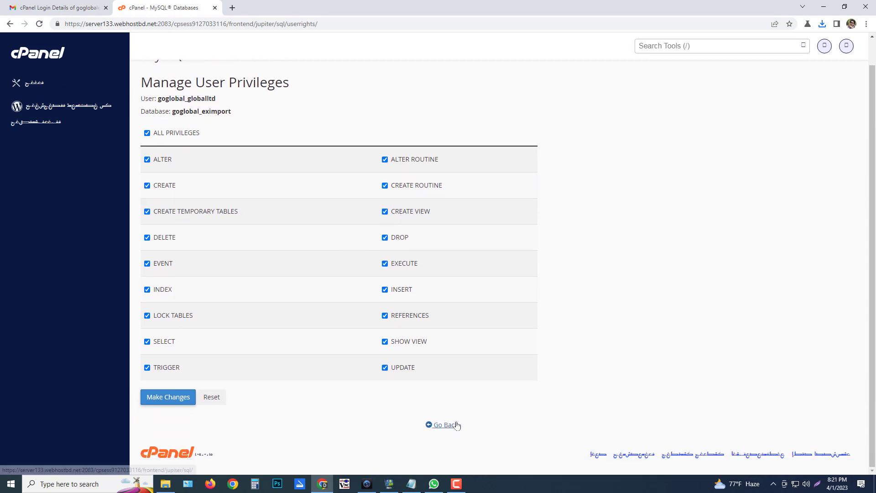
left_click(450, 425)
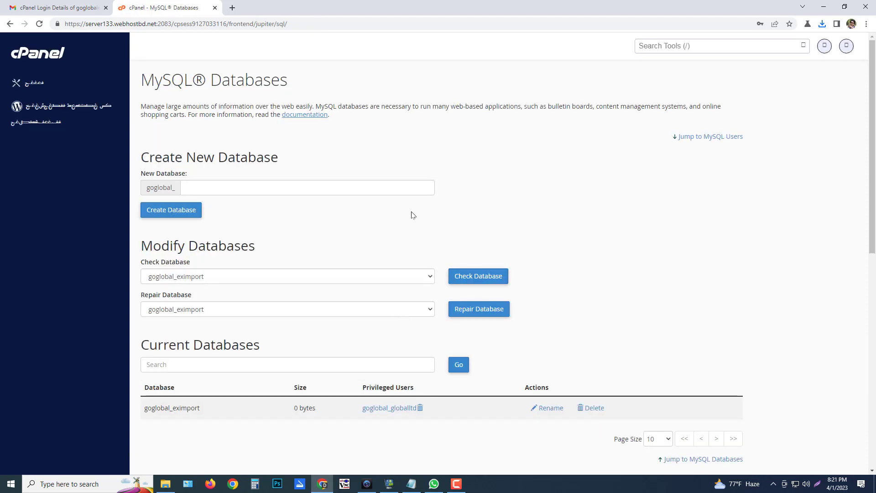
scroll(463, 359, "down", 9)
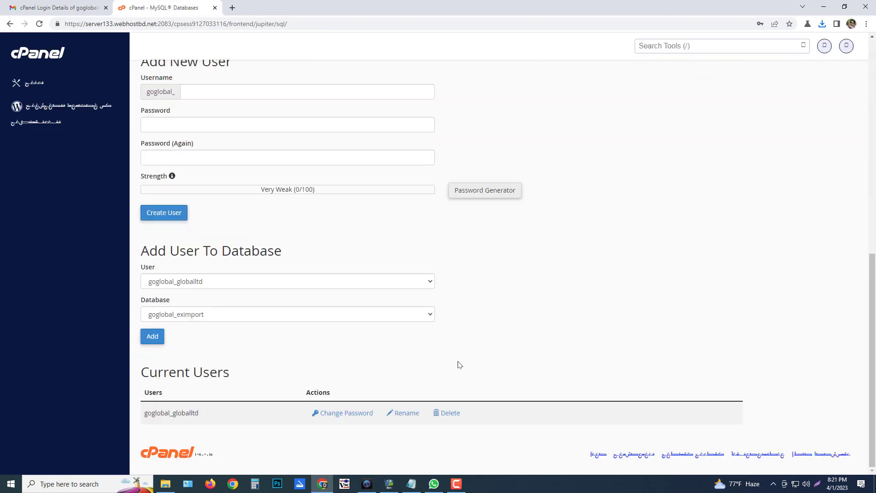
scroll(459, 365, "up", 10)
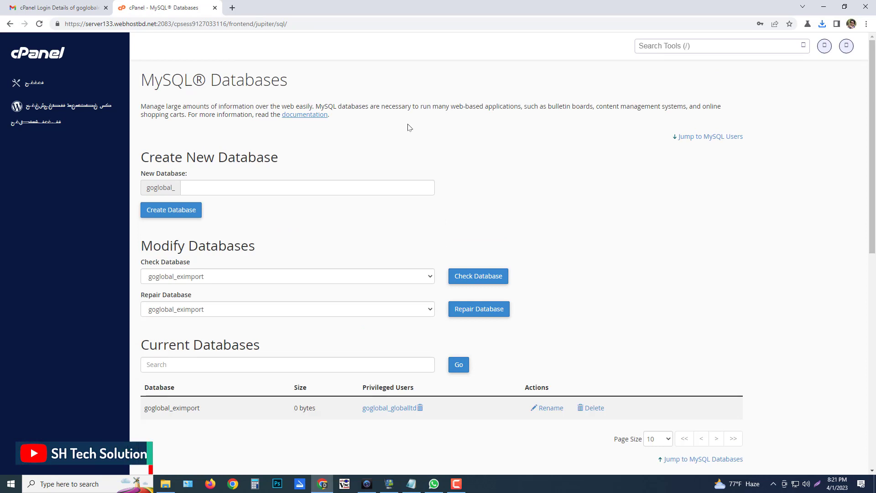
Go to the cPanel tools page and dismiss the Horde webmail removal notice
left_click(35, 85)
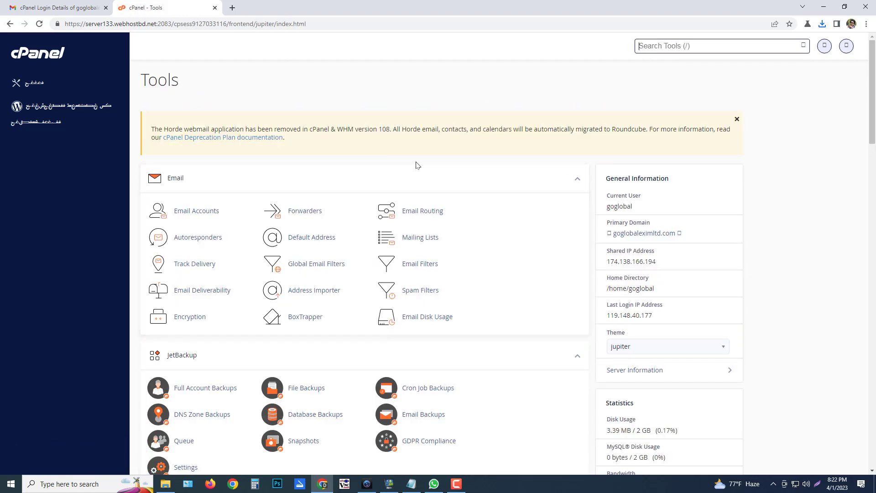
scroll(427, 170, "down", 3)
scroll(402, 169, "up", 3)
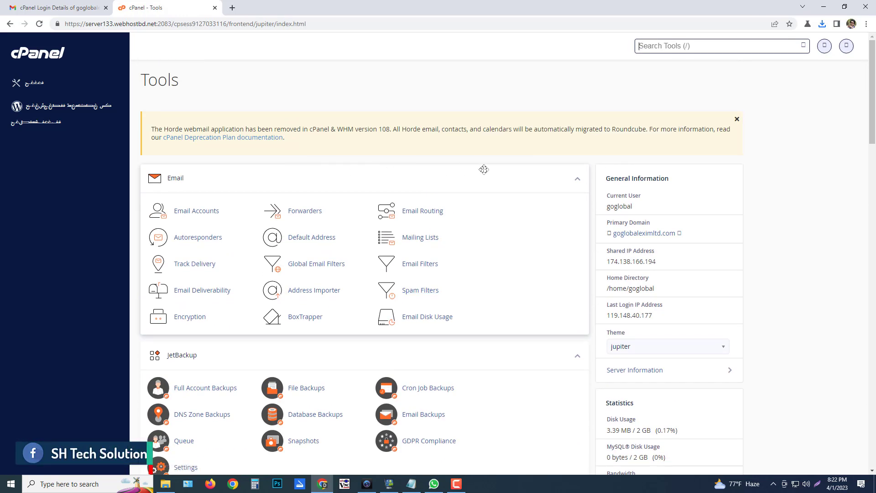
left_click(701, 47)
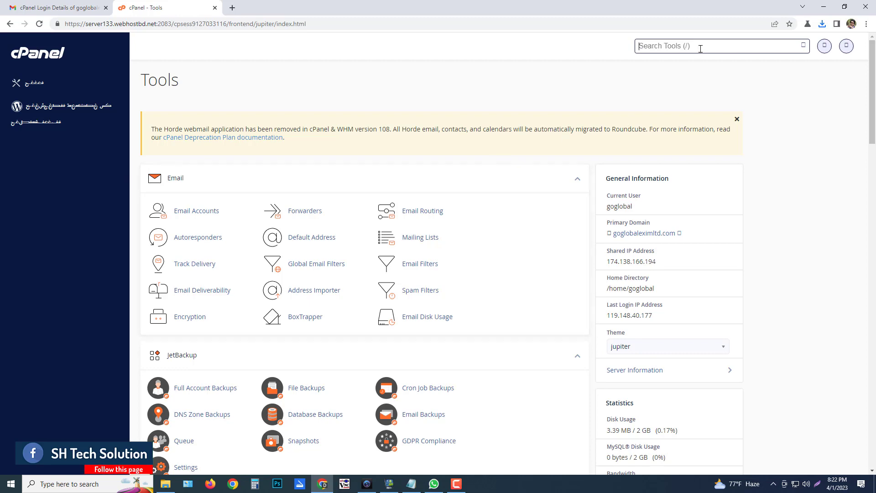
type("file")
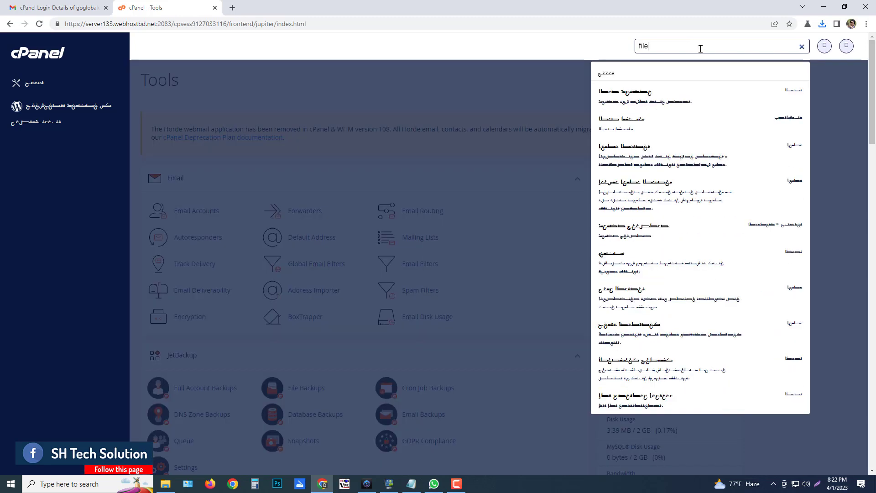
key("BackSpace")
key("BackSpace")
key("BackSpace")
key("BackSpace")
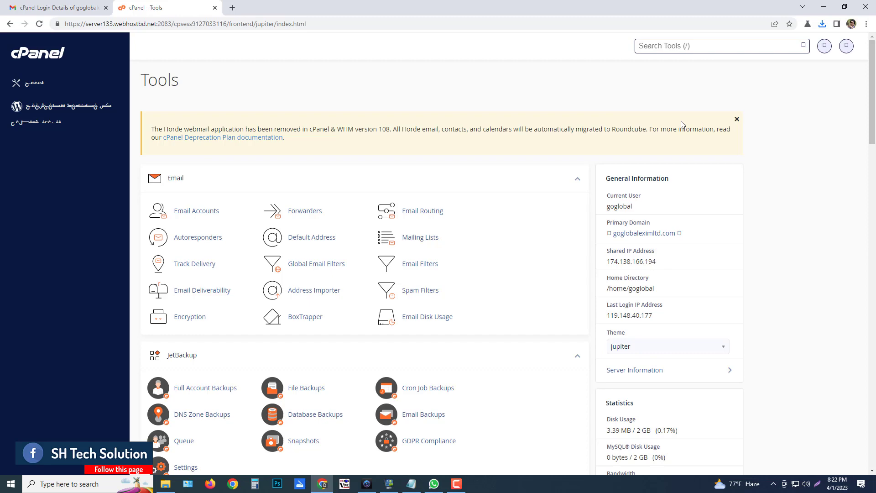
left_click(737, 118)
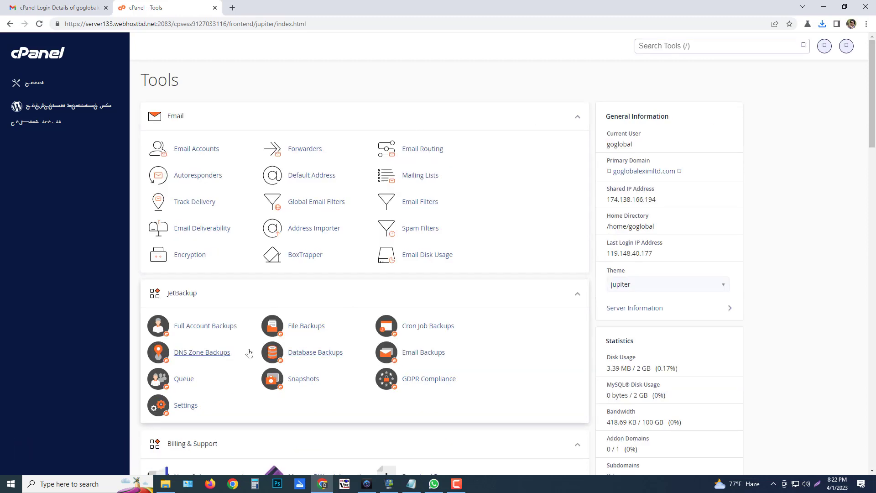
Open File Manager from the Files section in a new tab
scroll(335, 346, "down", 10)
scroll(372, 298, "down", 18)
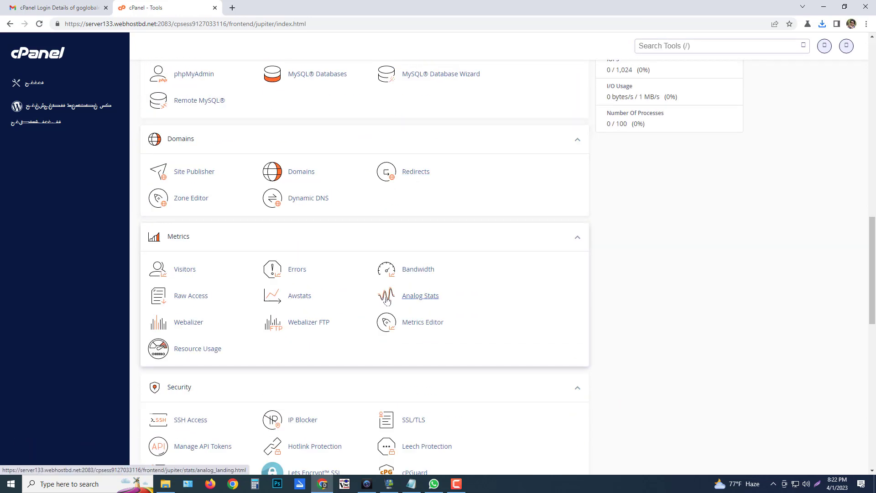
scroll(381, 289, "up", 19)
scroll(382, 288, "up", 10)
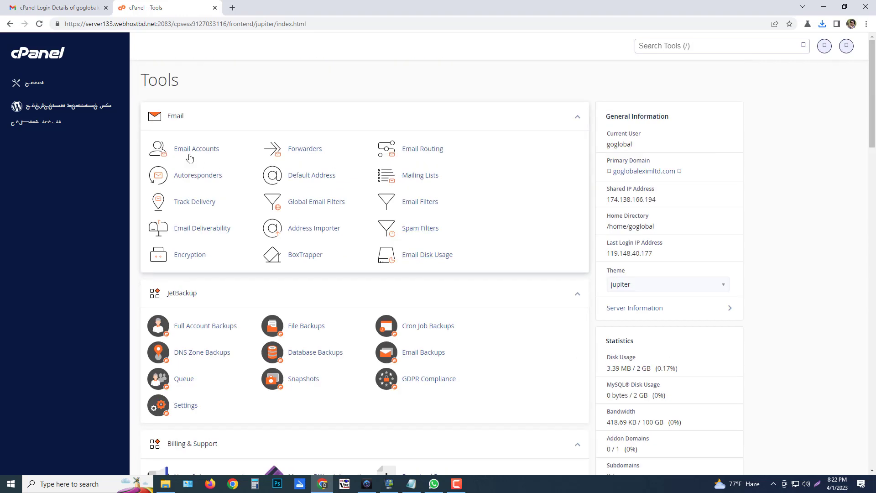
scroll(333, 252, "down", 10)
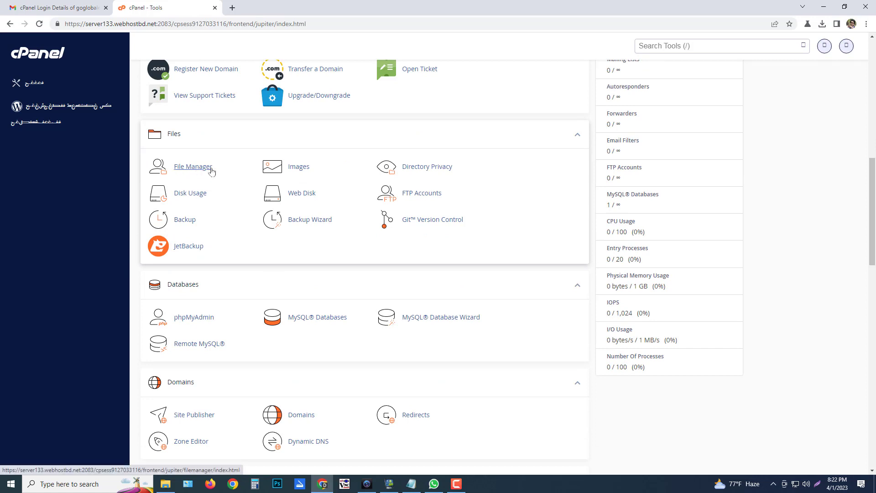
left_click_drag(189, 135, 137, 133)
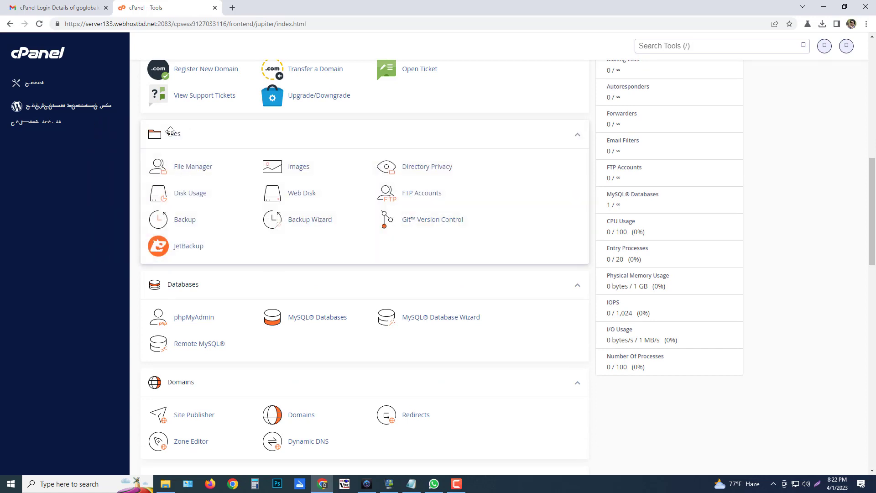
left_click(199, 166)
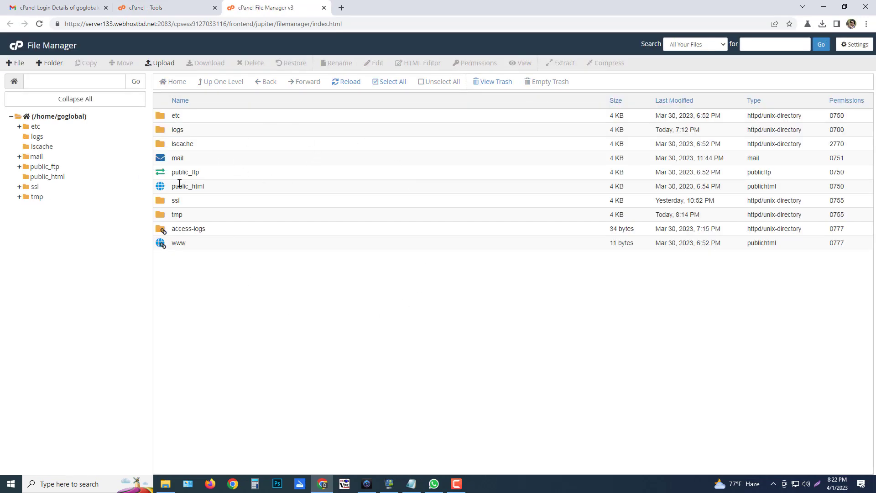
Open public_html's Upload page and drop wordpress-6.2.zip from Downloads, letting it reach 100%
double_click(163, 189)
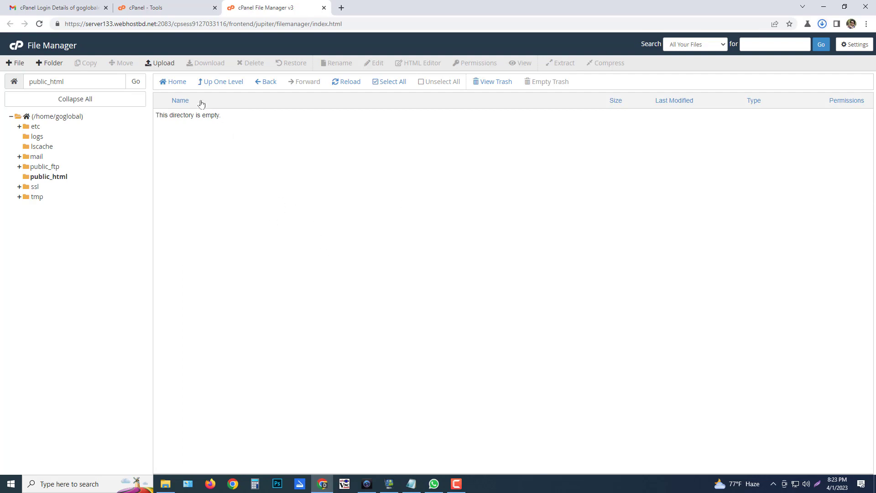
left_click(163, 63)
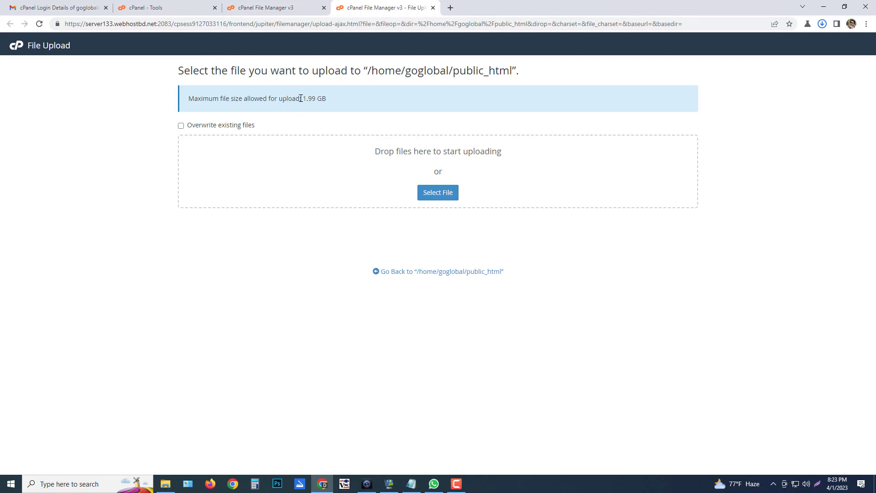
left_click(165, 483)
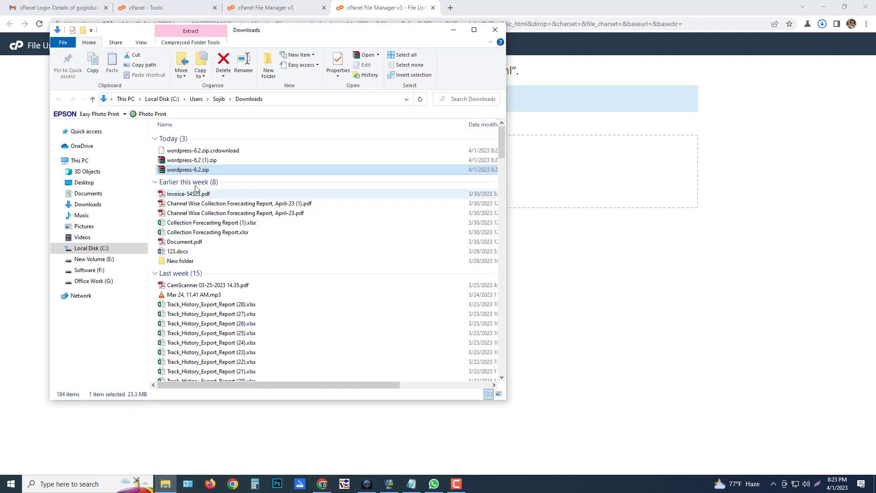
left_click_drag(197, 172, 561, 192)
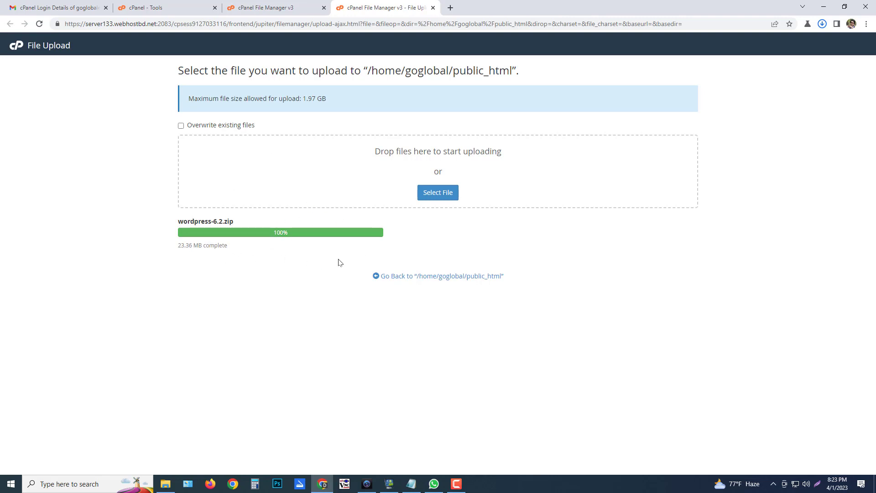
left_click_drag(177, 245, 249, 245)
left_click(267, 259)
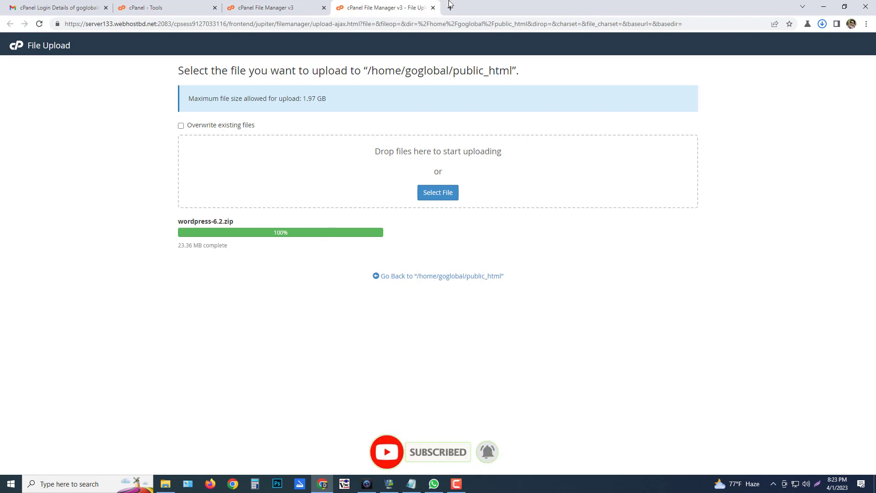
Reload File Manager to show the upload and close the finished upload tab
left_click(292, 8)
left_click(370, 24)
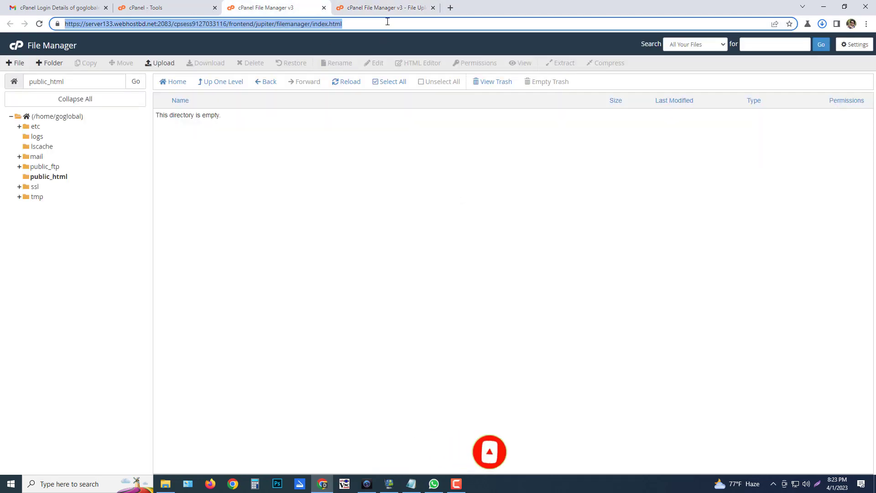
key("Return")
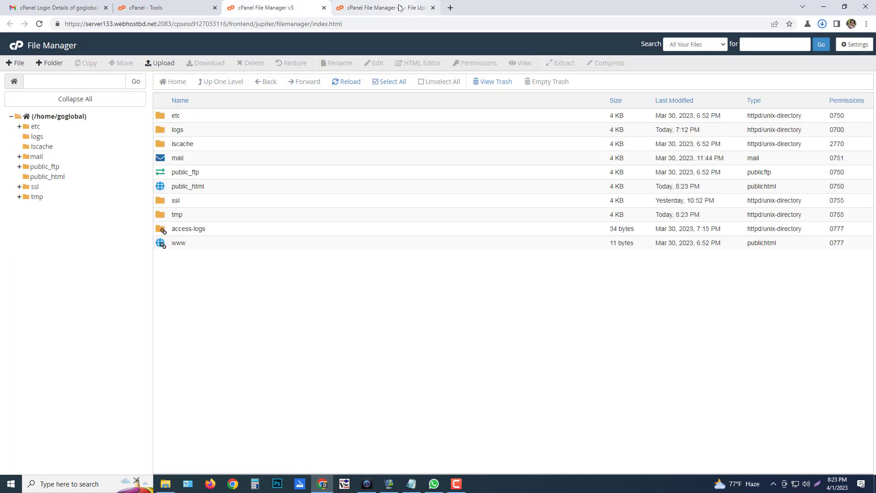
left_click(399, 8)
left_click(433, 8)
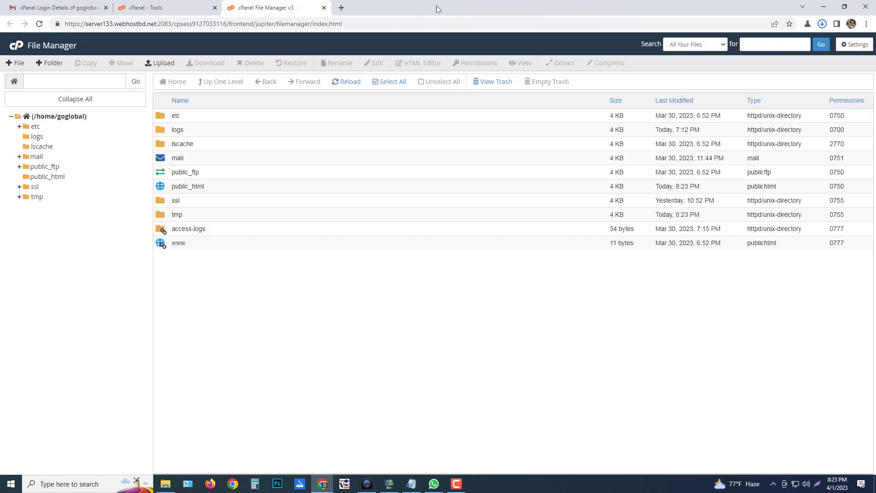
Extract wordpress-6.2.zip into /public_html and close the extraction results log
double_click(185, 185)
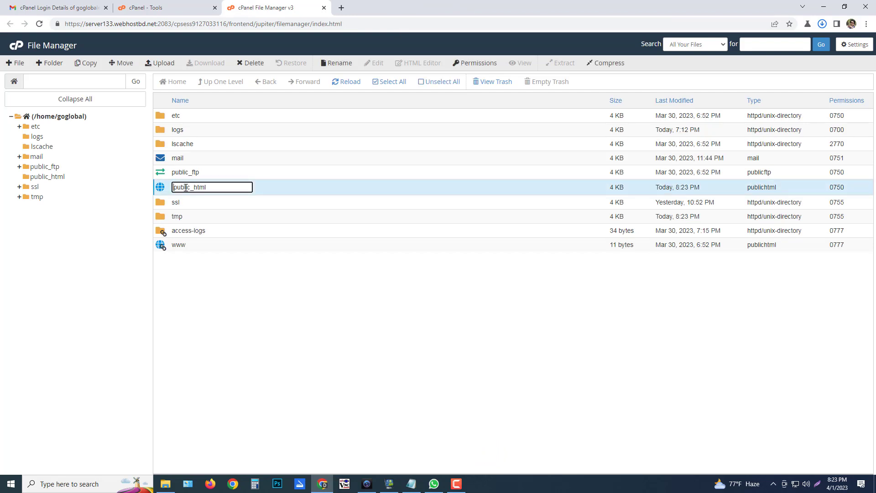
double_click(161, 188)
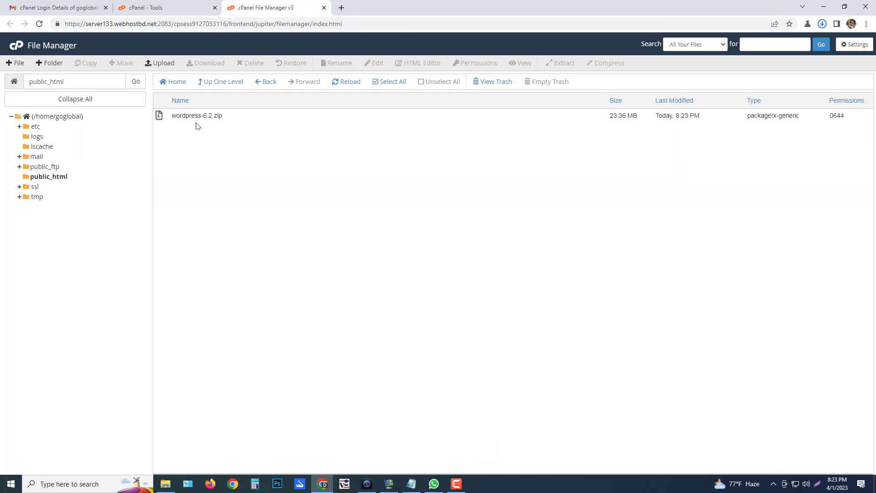
right_click(183, 116)
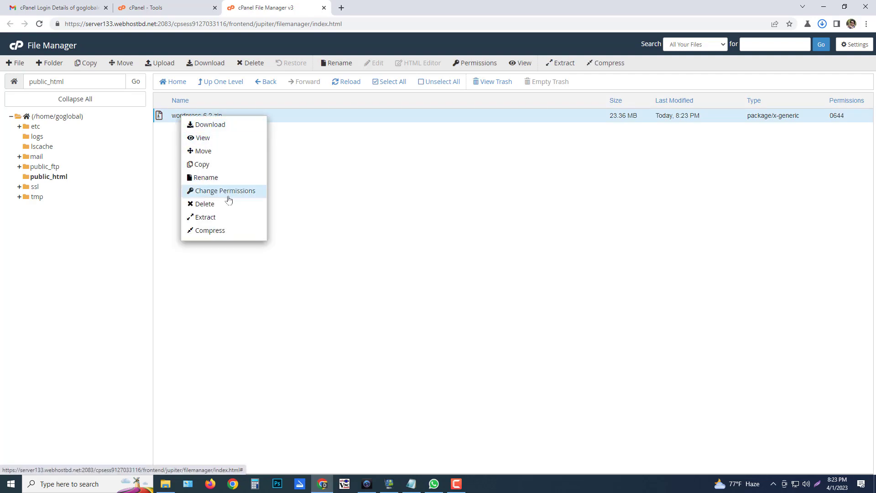
left_click(209, 218)
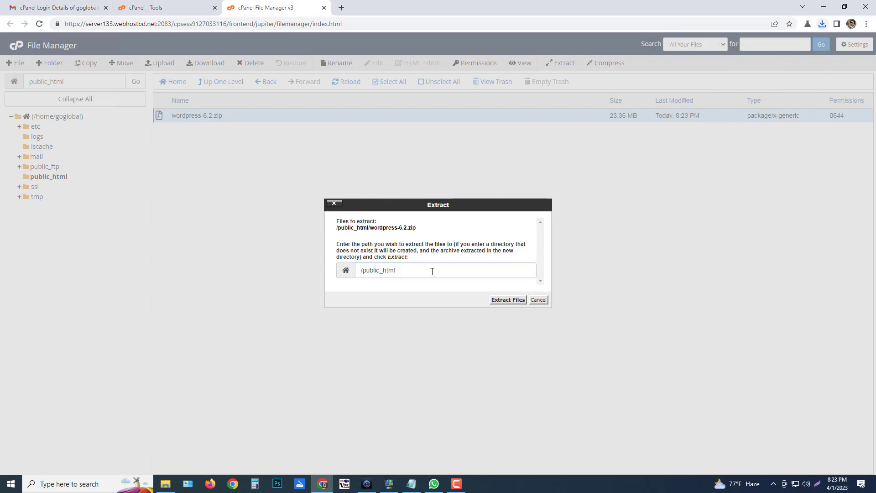
triple_click(392, 270)
left_click(407, 269)
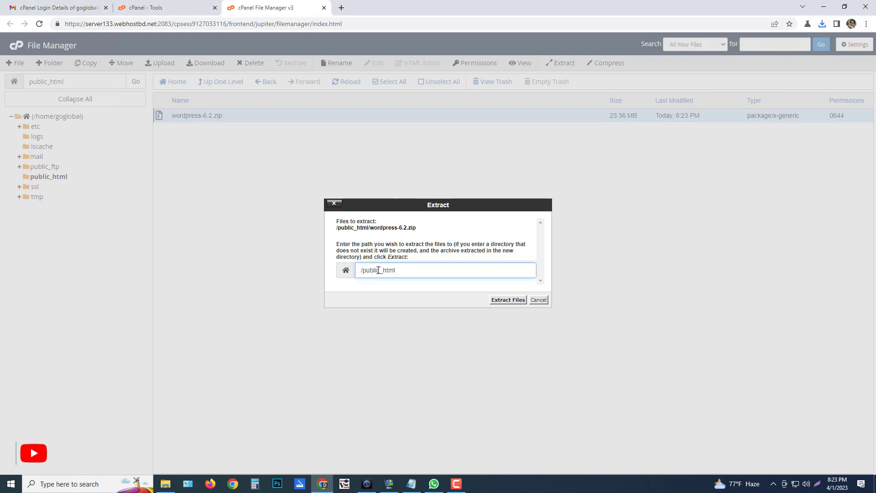
left_click(507, 300)
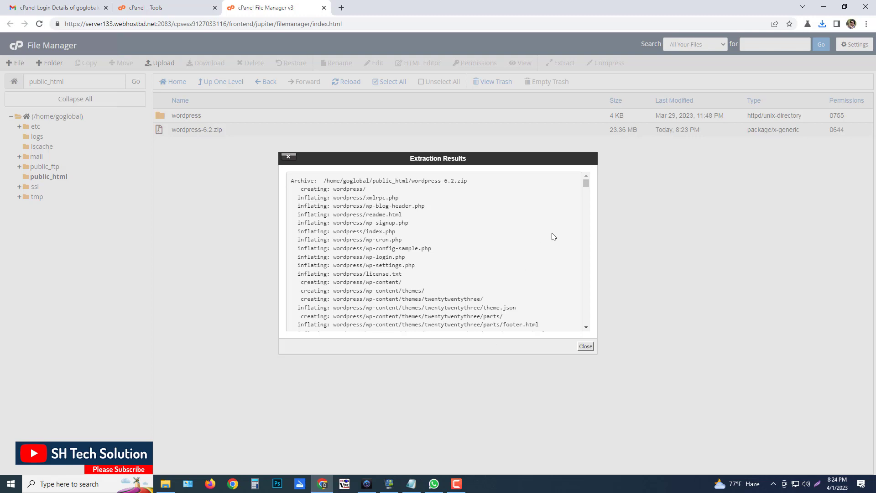
left_click_drag(585, 189, 585, 340)
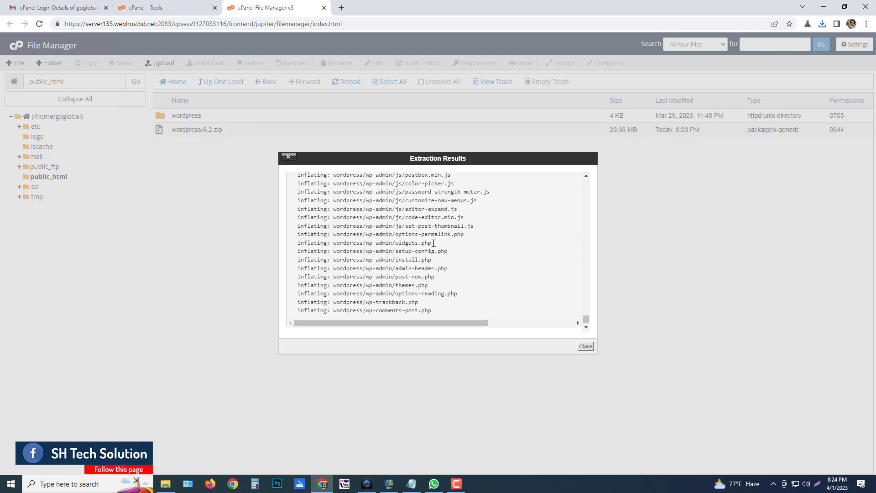
left_click(585, 347)
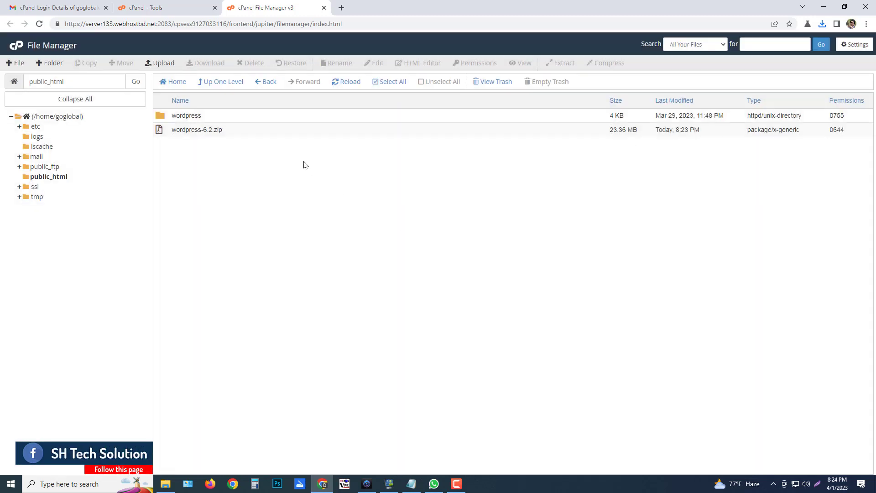
Delete wordpress-6.2.zip with Skip the trash, then open the extracted wordpress folder
left_click(188, 131)
left_click(191, 131)
right_click(197, 131)
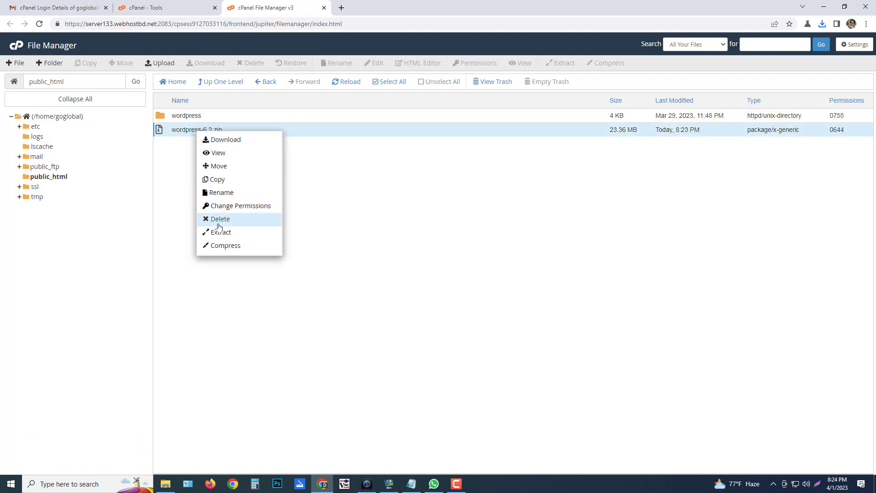
left_click(244, 221)
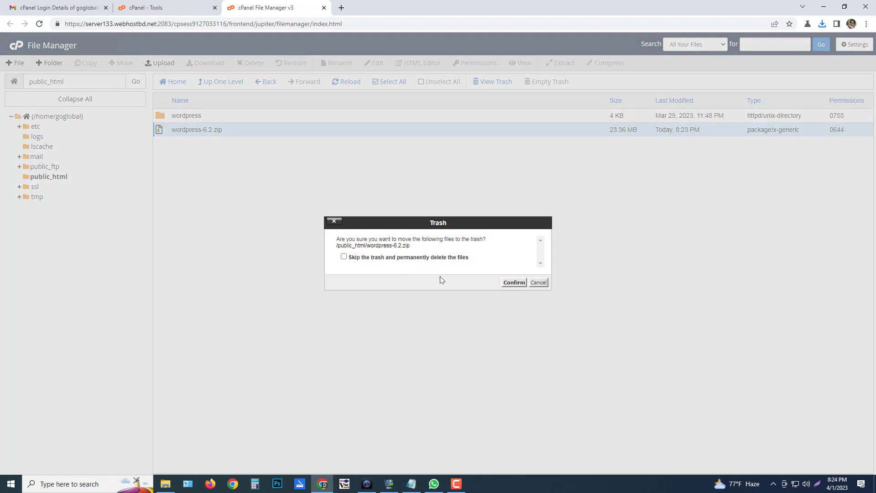
left_click(388, 262)
left_click(513, 283)
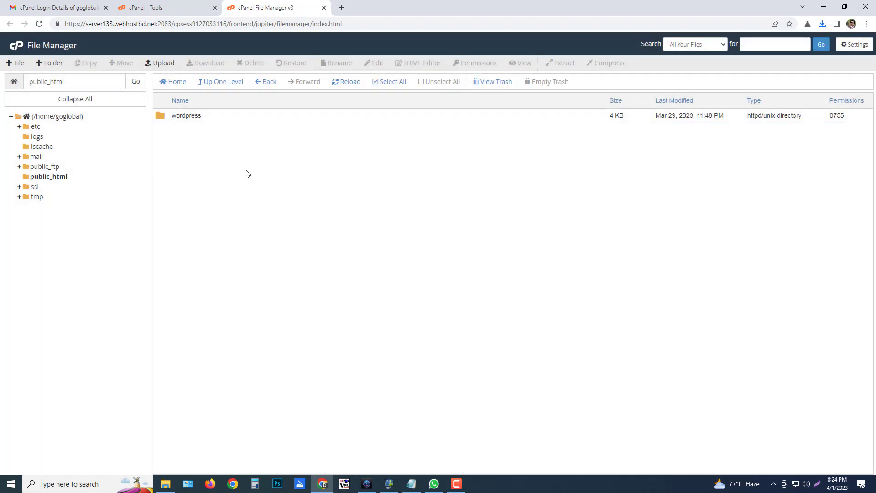
double_click(159, 117)
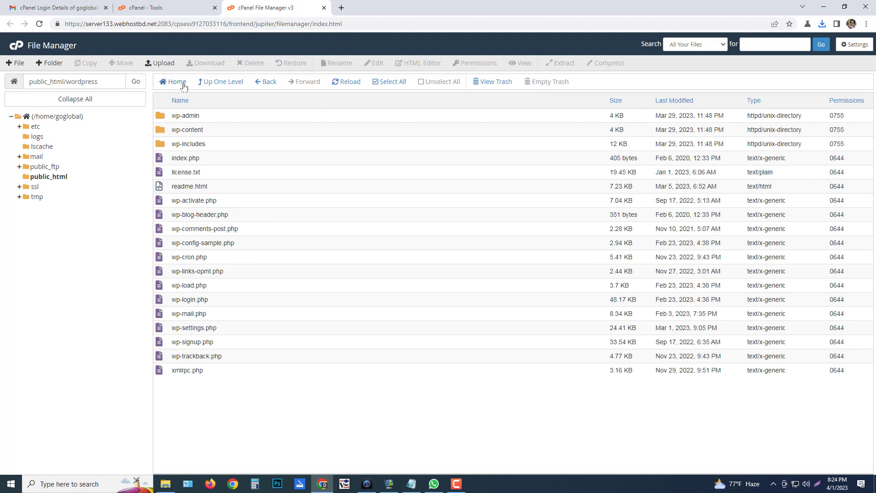
Select all WordPress files and move them to /public_html
left_click(389, 83)
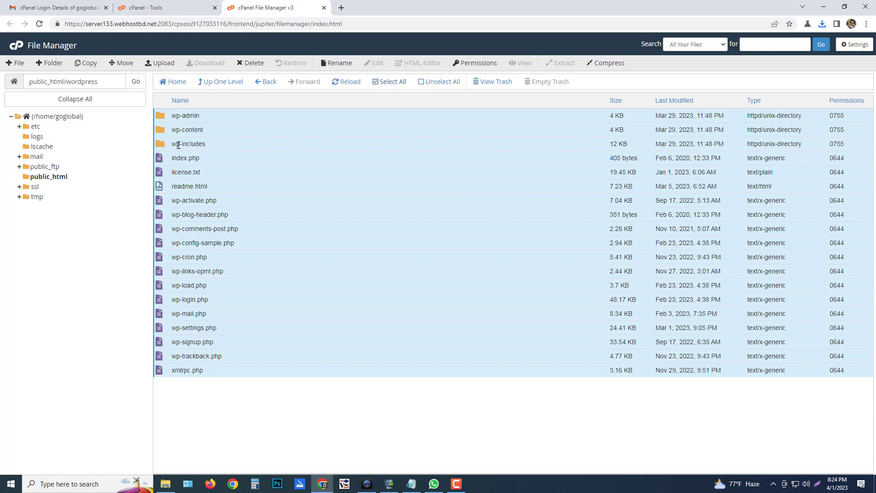
right_click(173, 148)
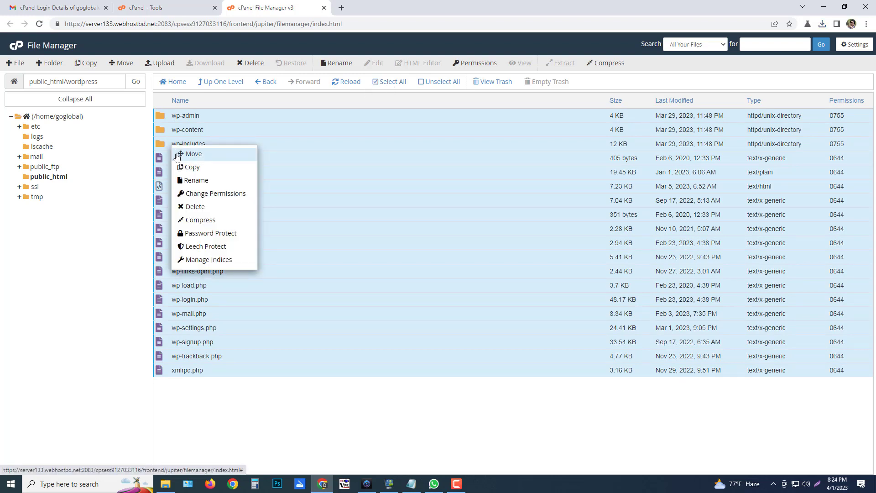
left_click(200, 154)
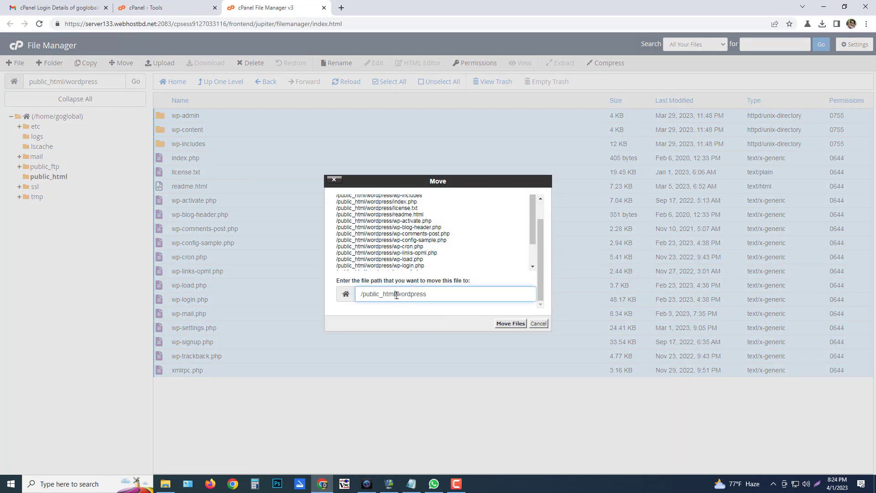
left_click_drag(396, 296, 495, 291)
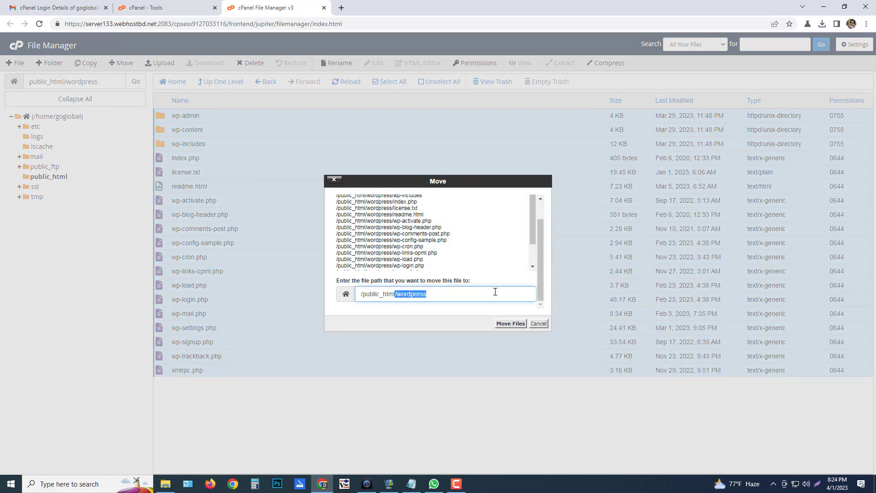
left_click(439, 295)
left_click(510, 324)
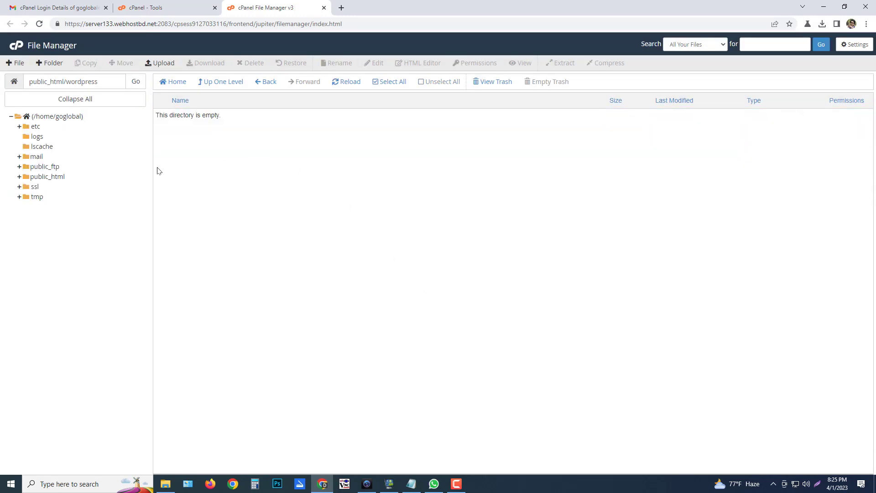
Navigate into public_html and select the now-empty wordpress folder
left_click(19, 178)
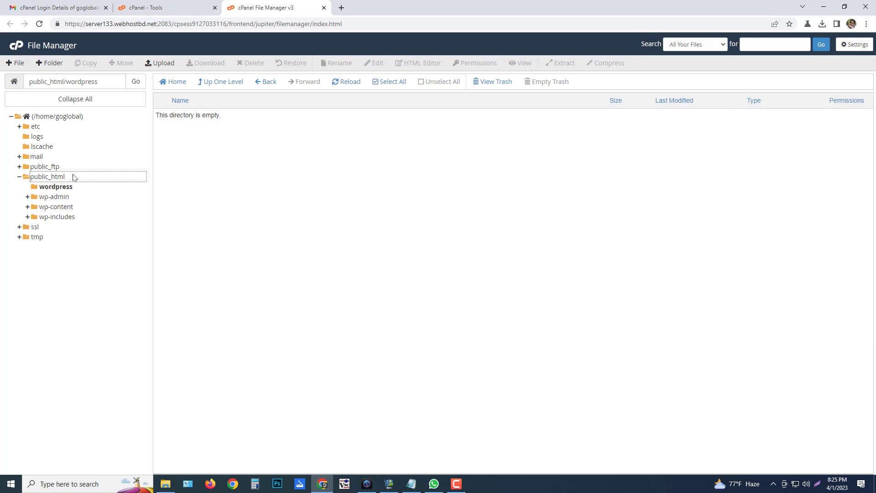
left_click(20, 177)
left_click(75, 115)
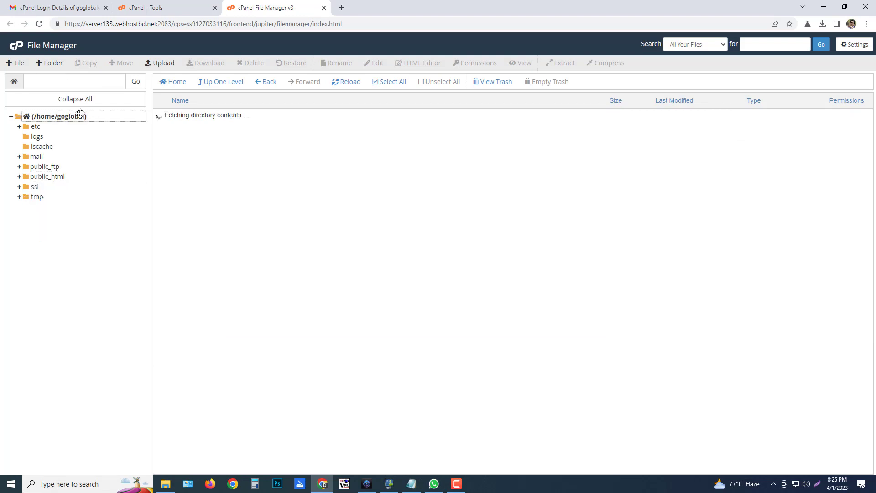
double_click(160, 189)
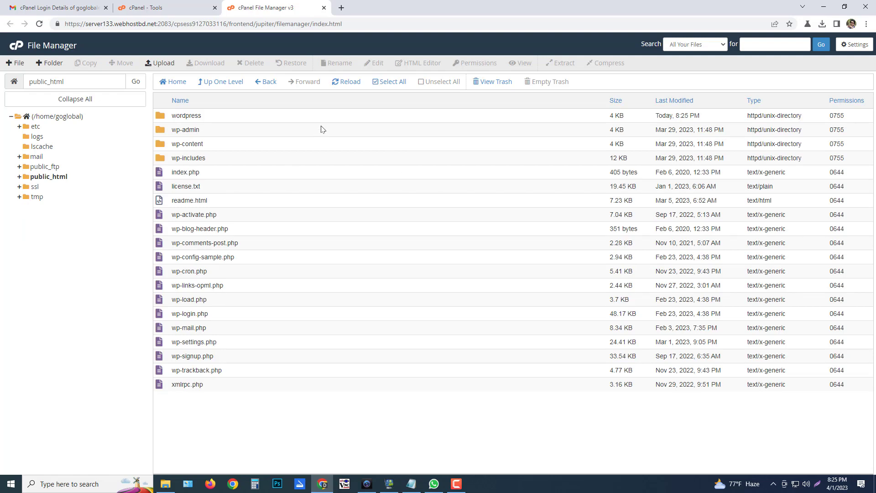
left_click(161, 118)
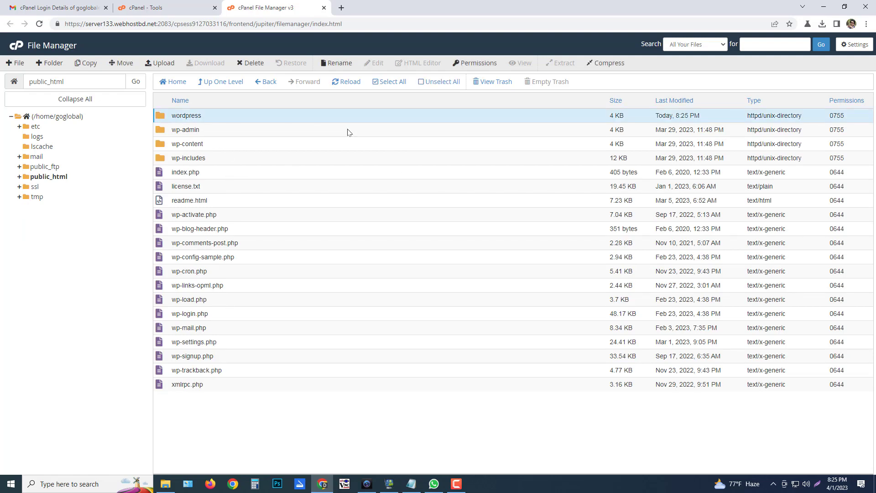
Delete the empty wordpress folder permanently, skipping the trash
key("Delete")
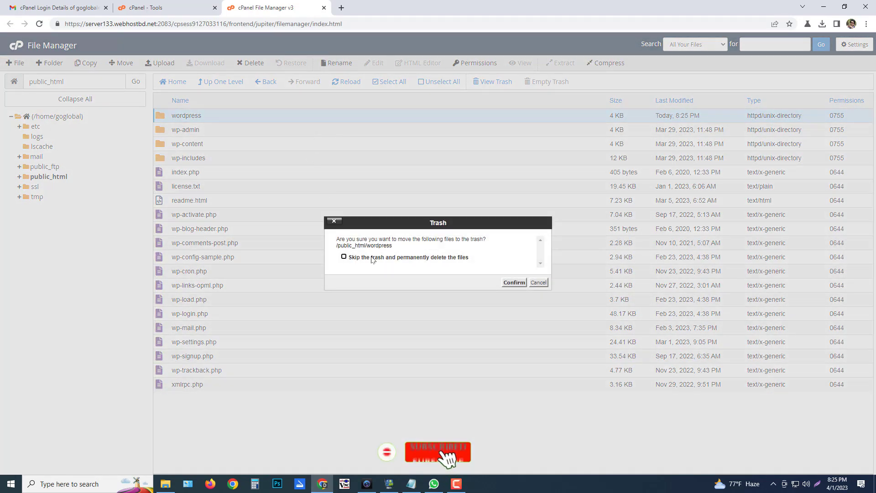
left_click(430, 258)
left_click(514, 282)
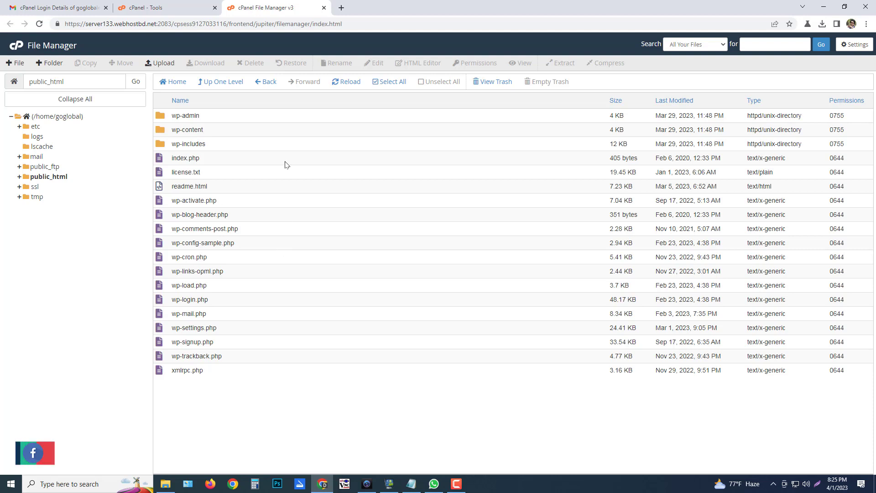
Load goglobaleximltd.com in a new tab and continue setup with English (United States)
left_click(341, 8)
type("g")
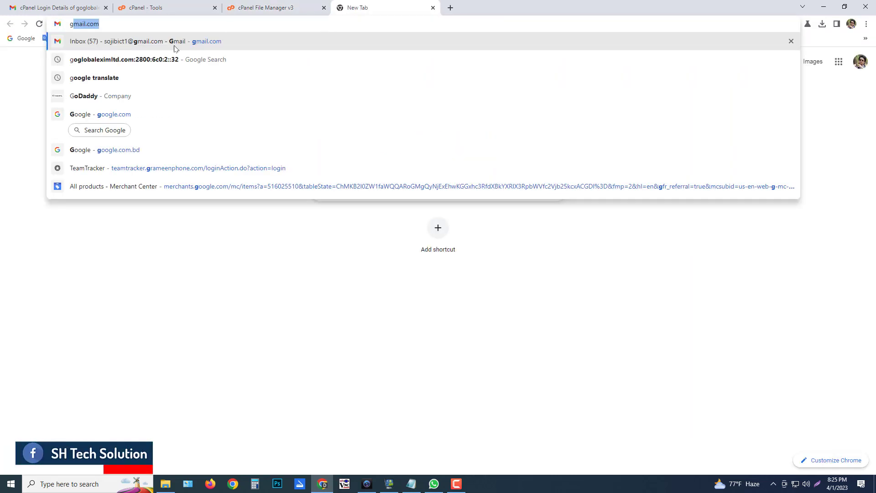
key("Right")
key("BackSpace")
key("BackSpace")
key("BackSpace")
key("BackSpace")
key("BackSpace")
key("BackSpace")
key("BackSpace")
key("BackSpace")
key("BackSpace")
key("BackSpace")
key("BackSpace")
key("BackSpace")
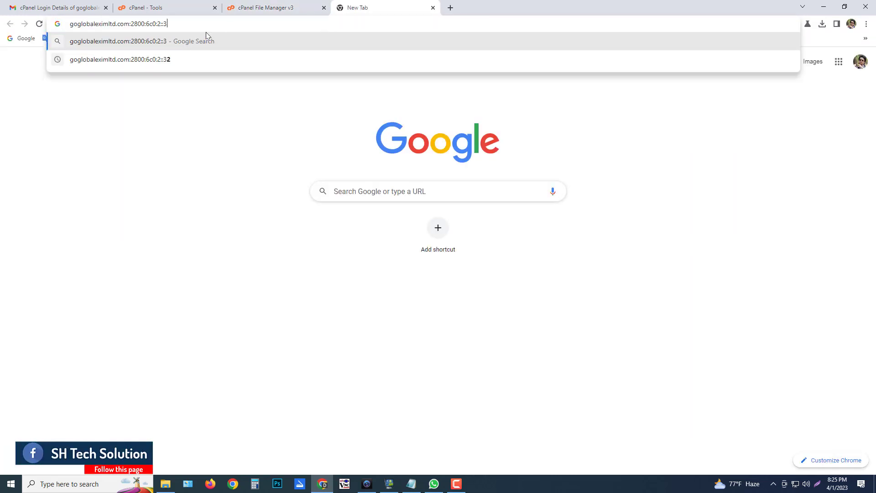
key("BackSpace")
key("BackSpace")
key("BackSpace")
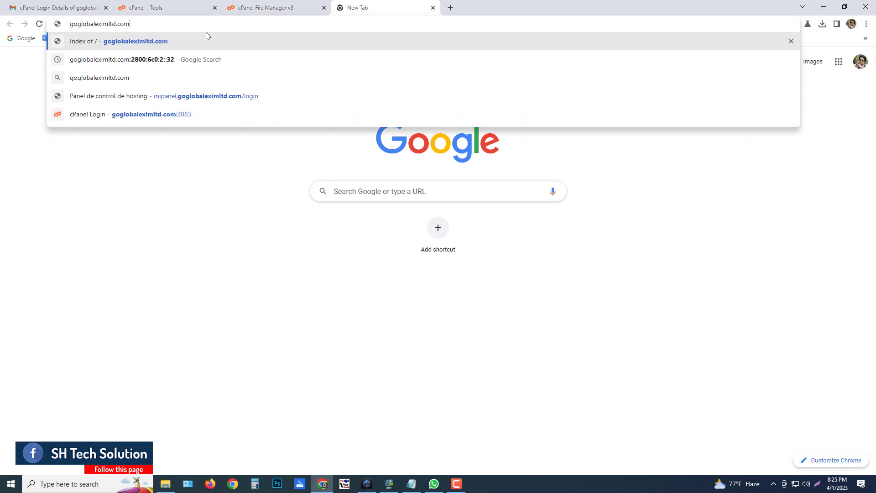
key("Return")
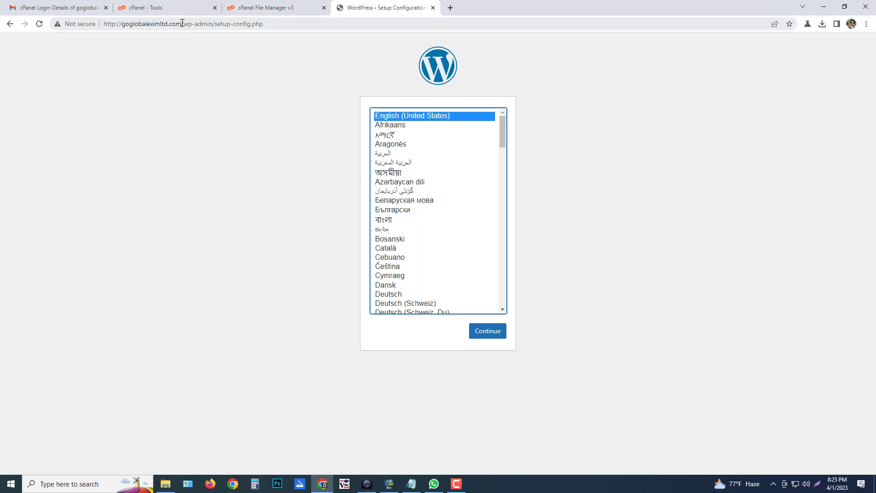
left_click_drag(182, 23, 57, 49)
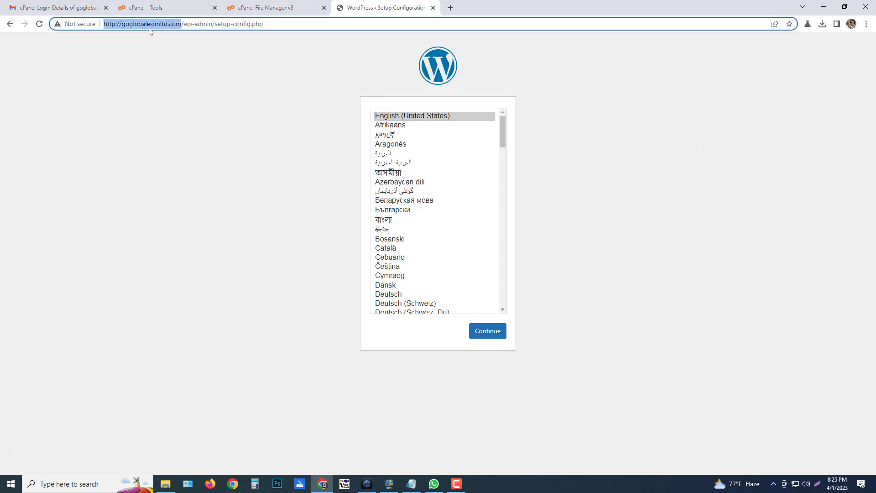
left_click(161, 24)
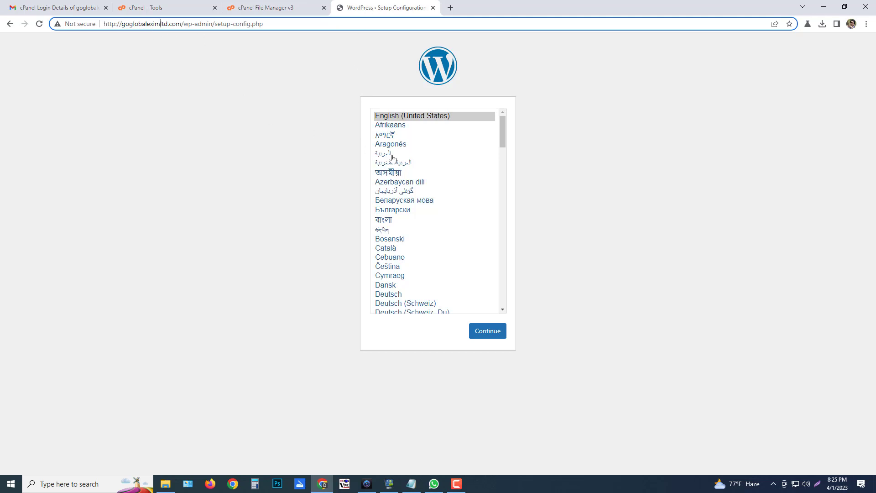
left_click(488, 332)
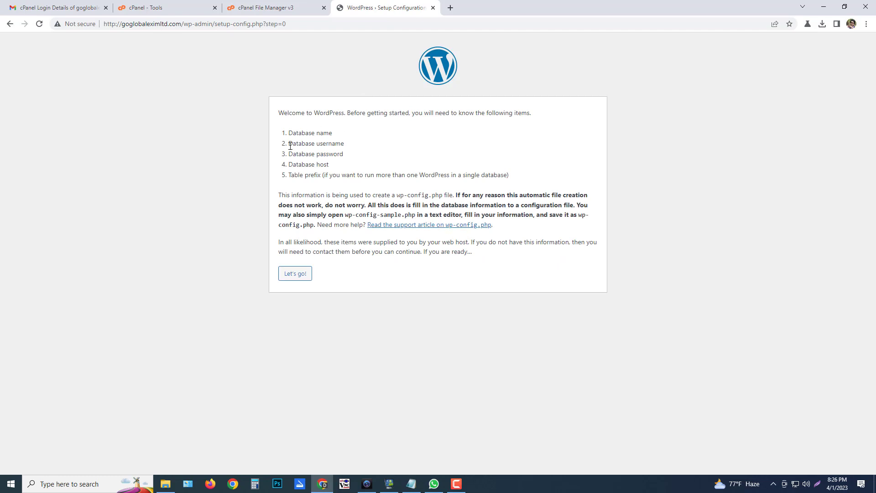
Begin the database connection step and paste goglobal_eximport from the notes as Database Name
left_click(295, 273)
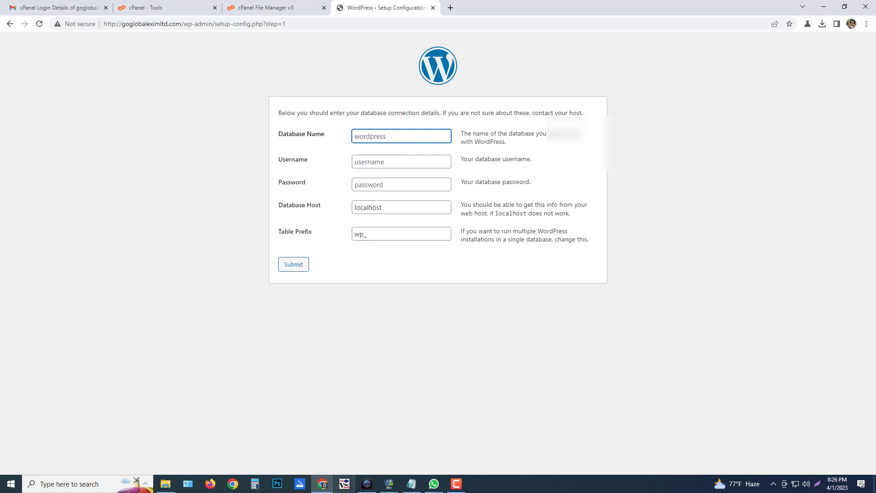
left_click(412, 483)
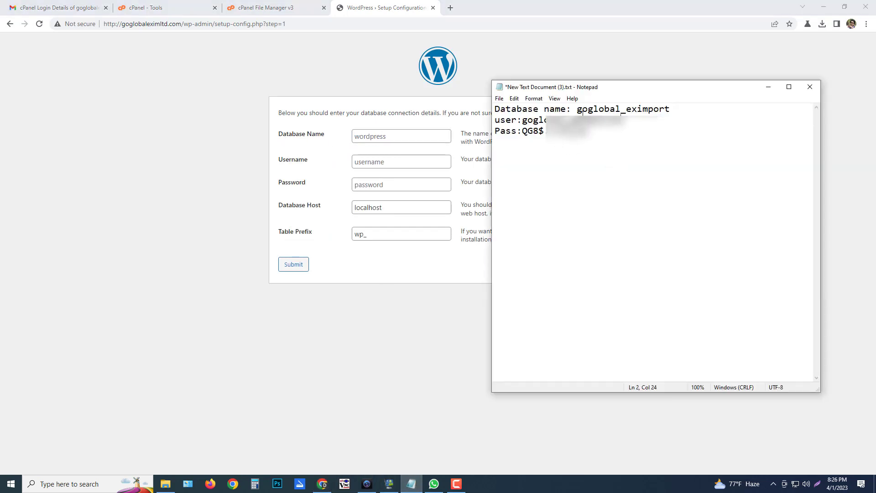
left_click_drag(578, 110, 686, 106)
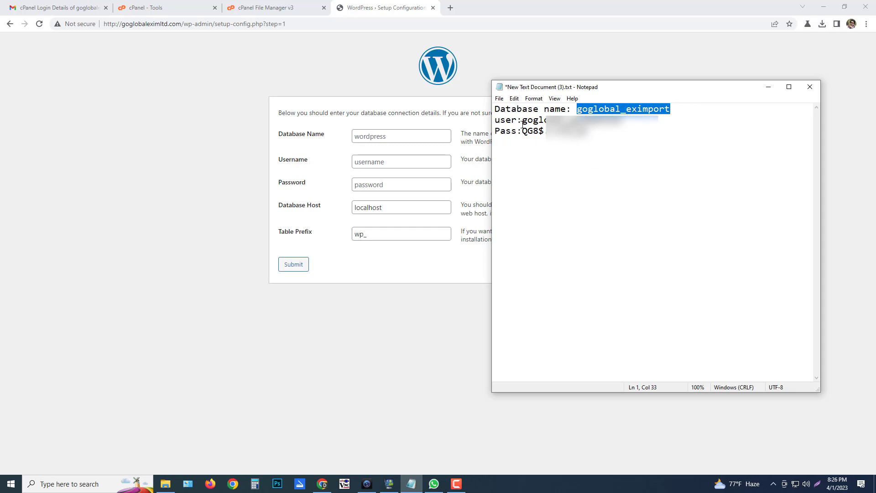
key("ctrl+c")
left_click(384, 136)
key("ctrl+v")
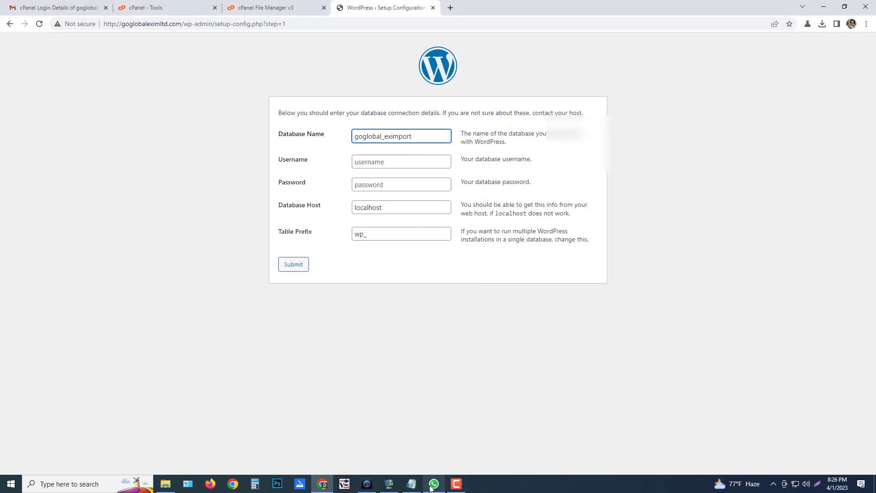
Paste the database username goglobal_globalltd from the notes into the Username field
left_click(412, 484)
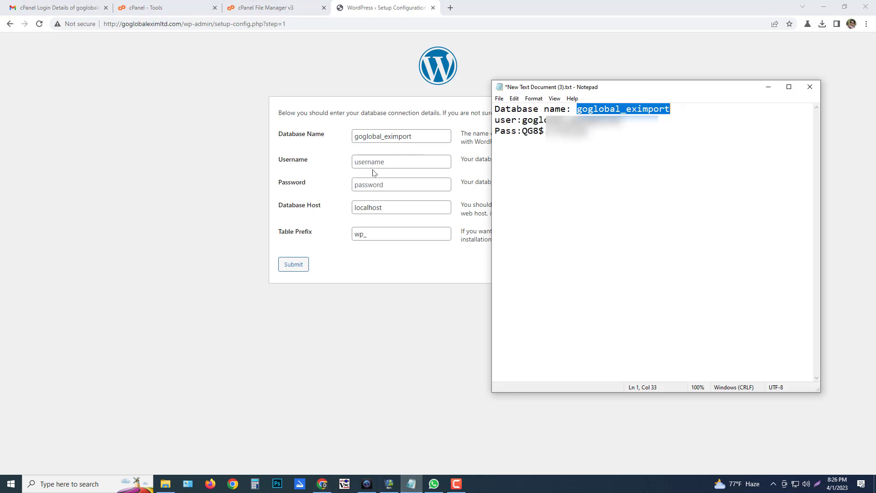
left_click(412, 484)
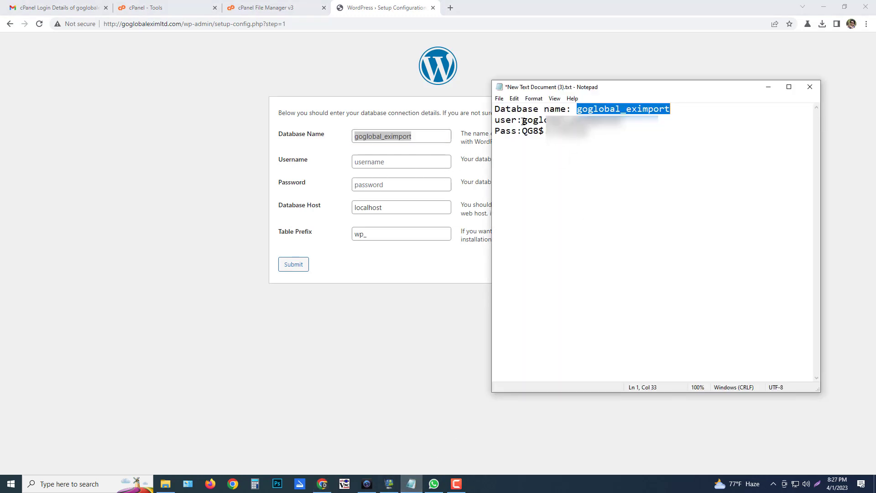
left_click_drag(523, 121, 620, 114)
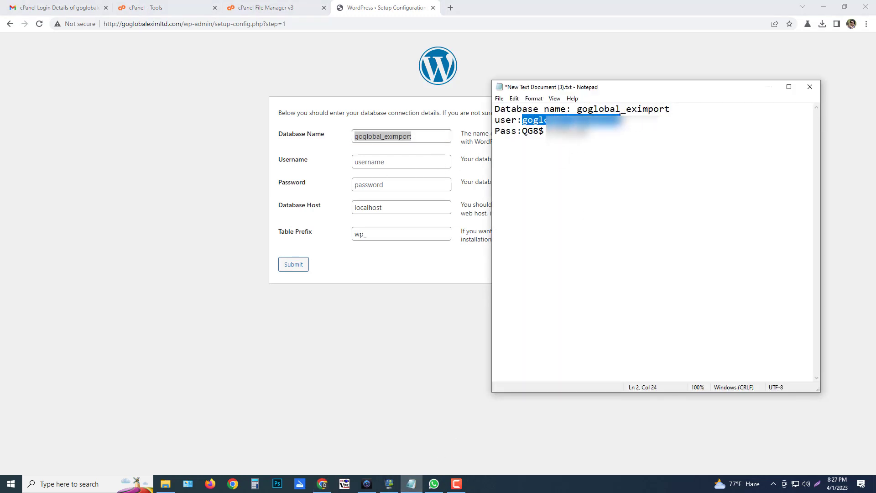
left_click(388, 162)
key("ctrl+v")
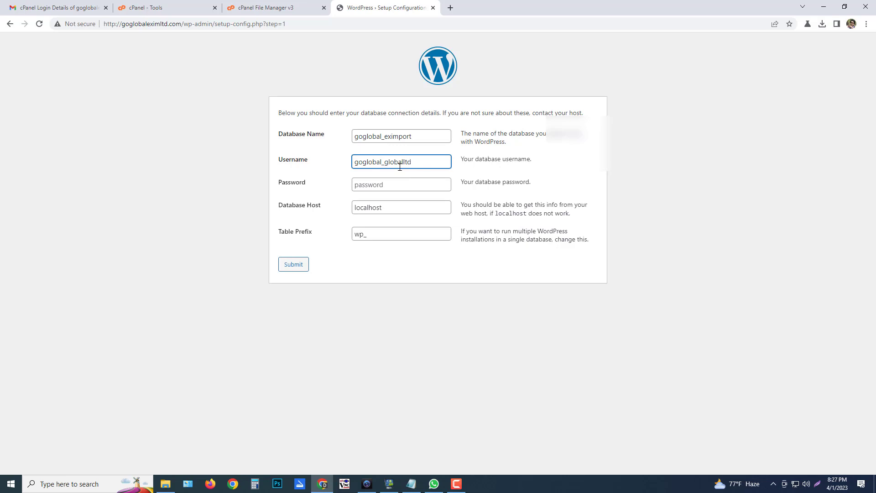
Paste the database password from the notes into the Password field, then go back to cPanel
left_click(456, 483)
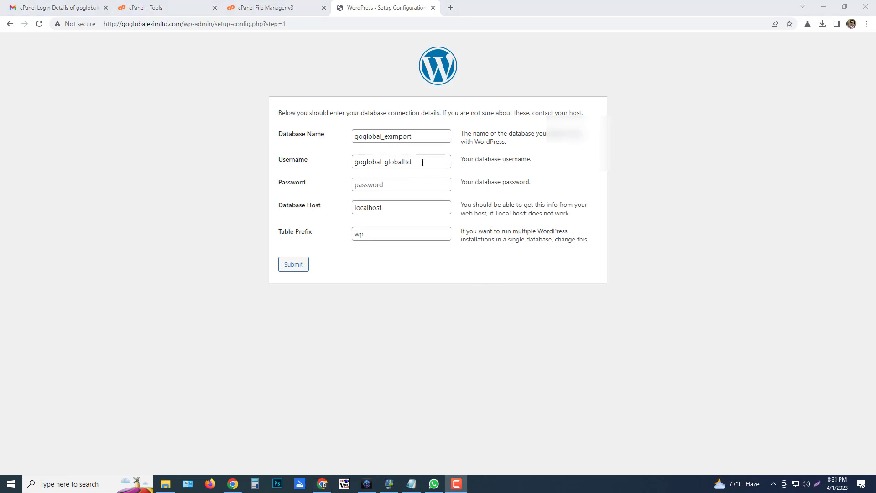
left_click(411, 483)
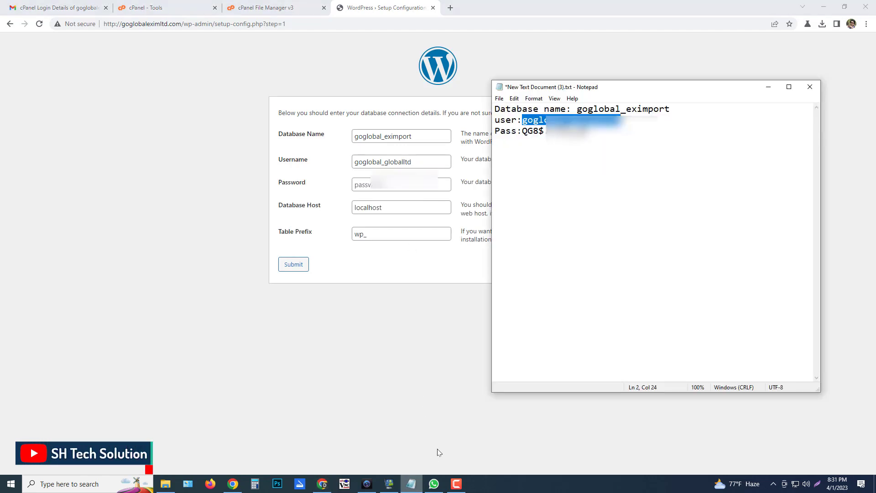
left_click_drag(522, 132, 588, 131)
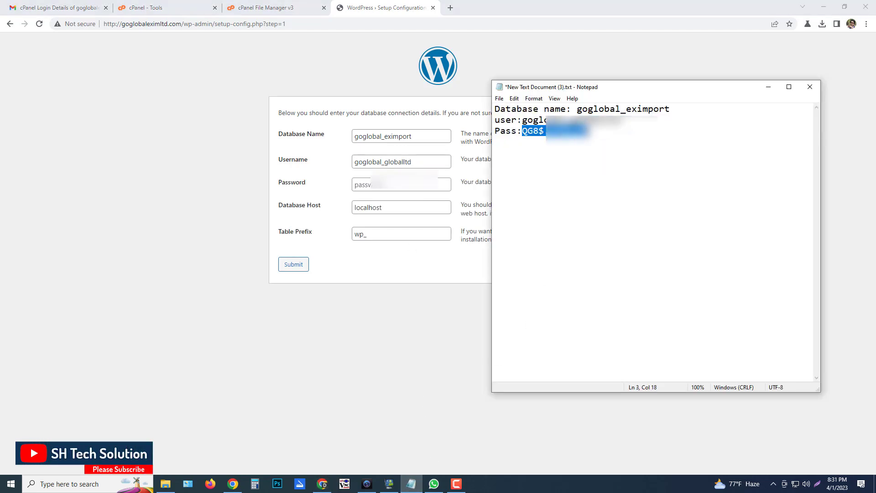
left_click(395, 191)
key("ctrl+v")
left_click(178, 4)
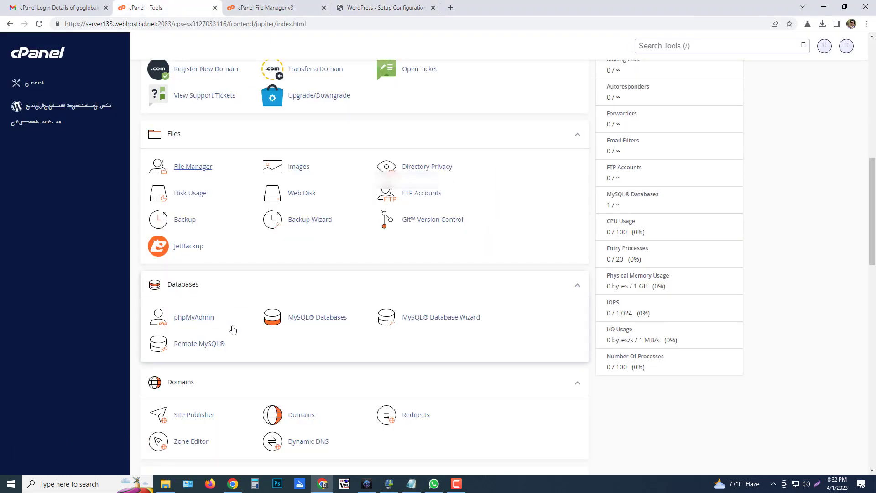
Confirm the goglobal_eximport name on the MySQL Databases page, then switch back to the WordPress form
left_click(321, 317)
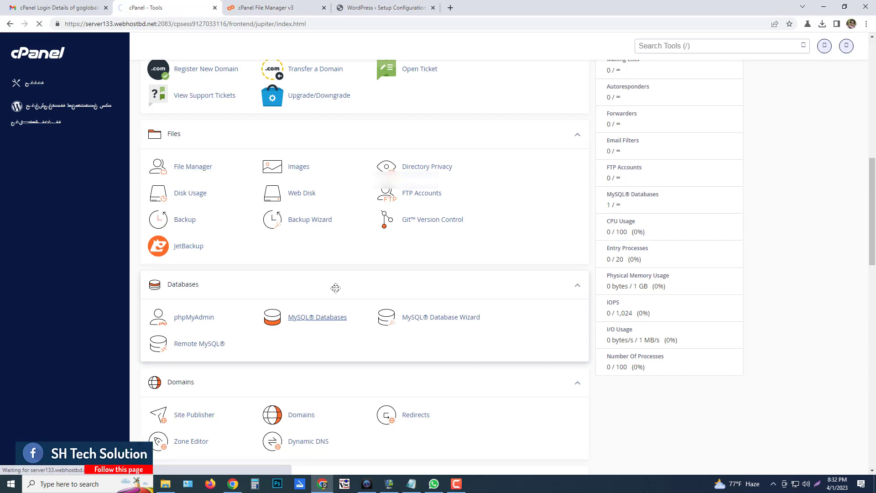
scroll(326, 273, "down", 8)
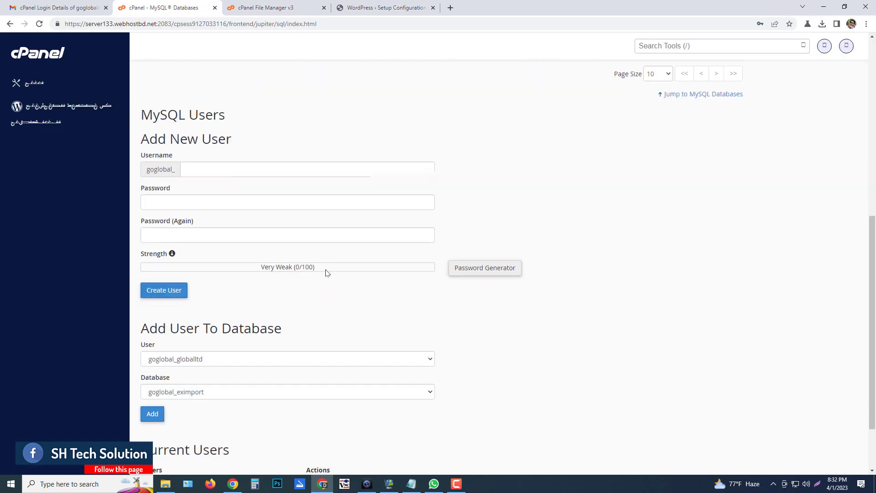
scroll(326, 272, "down", 2)
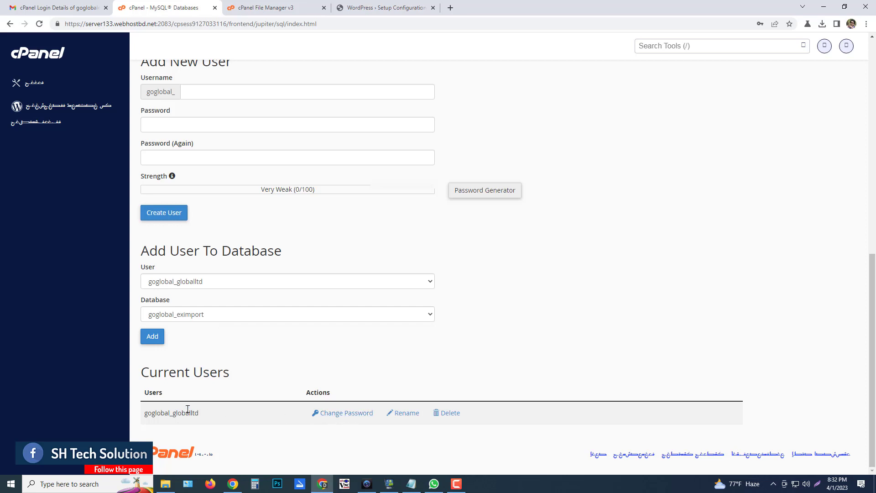
scroll(292, 260, "up", 10)
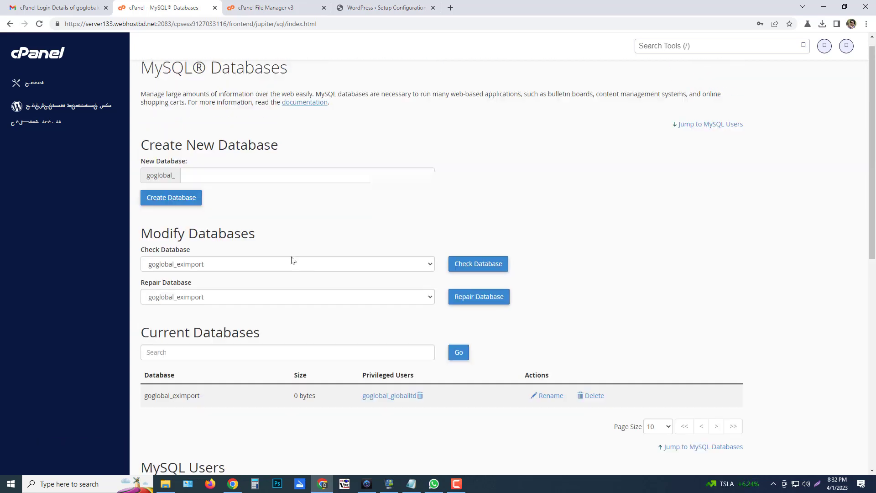
scroll(292, 260, "up", 1)
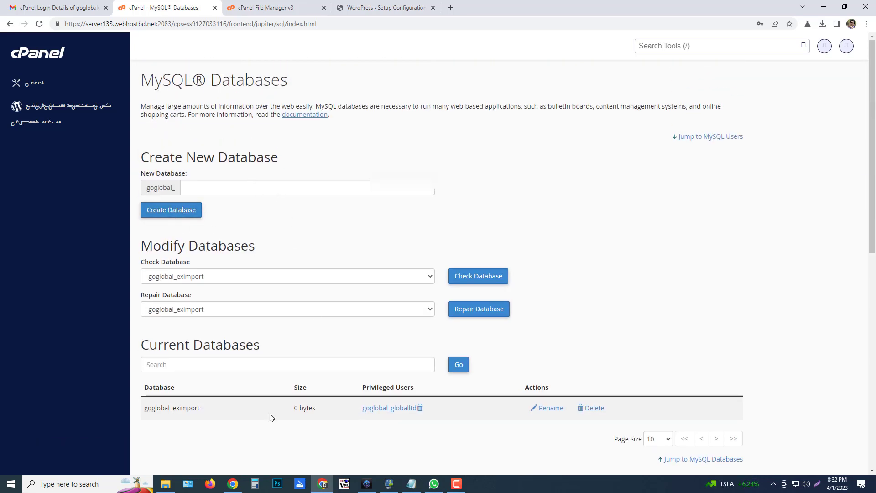
left_click_drag(144, 414, 213, 416)
left_click(379, 8)
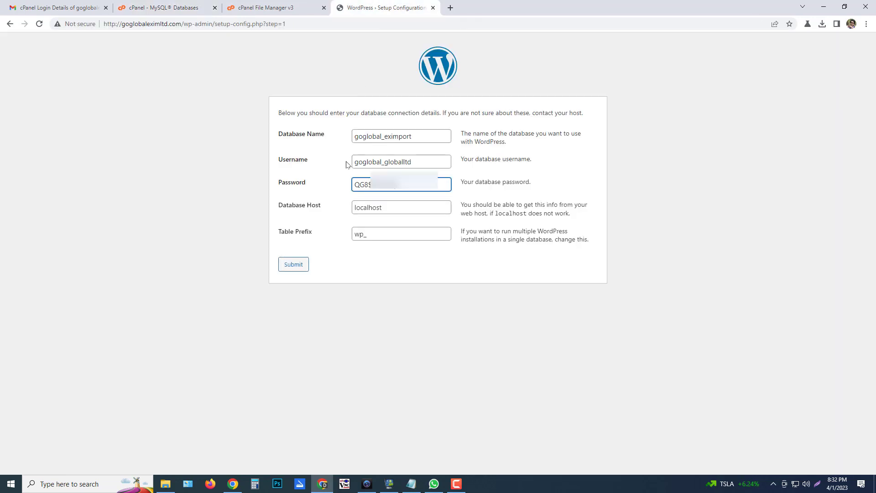
Keep the default Database Host and wp_ table prefix, submit, and run the installation
key("Tab")
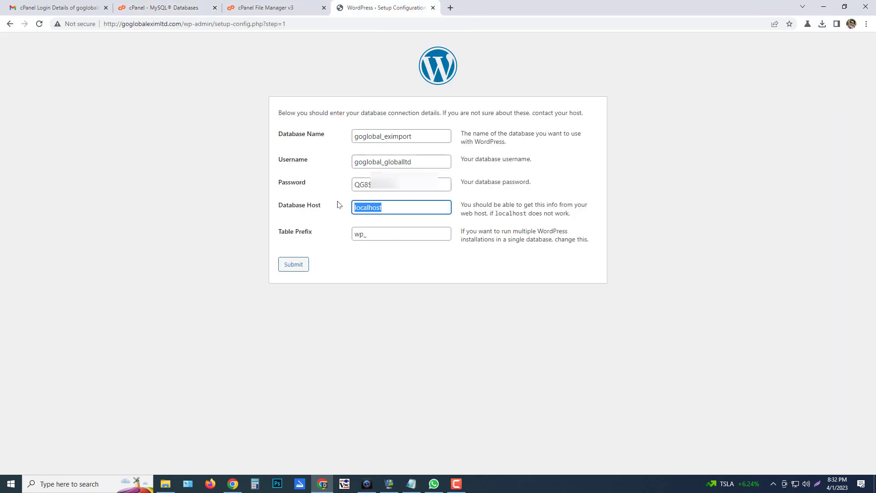
left_click_drag(386, 238, 303, 234)
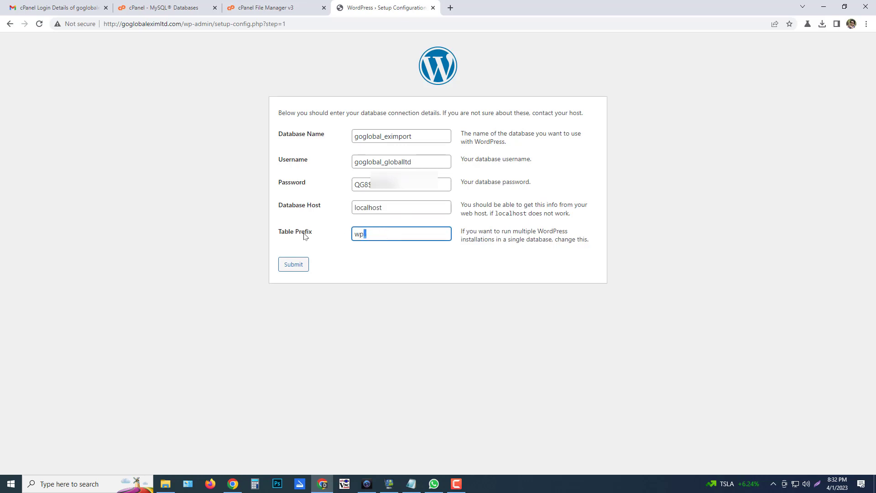
left_click(292, 267)
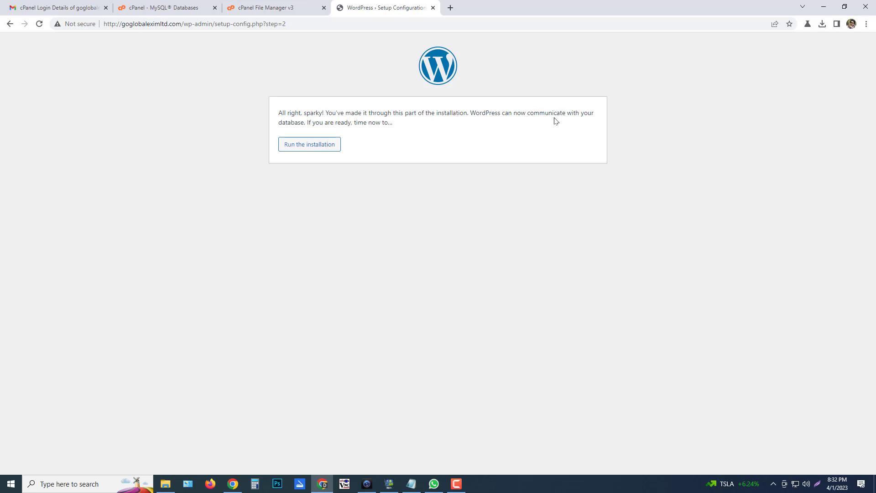
left_click(300, 145)
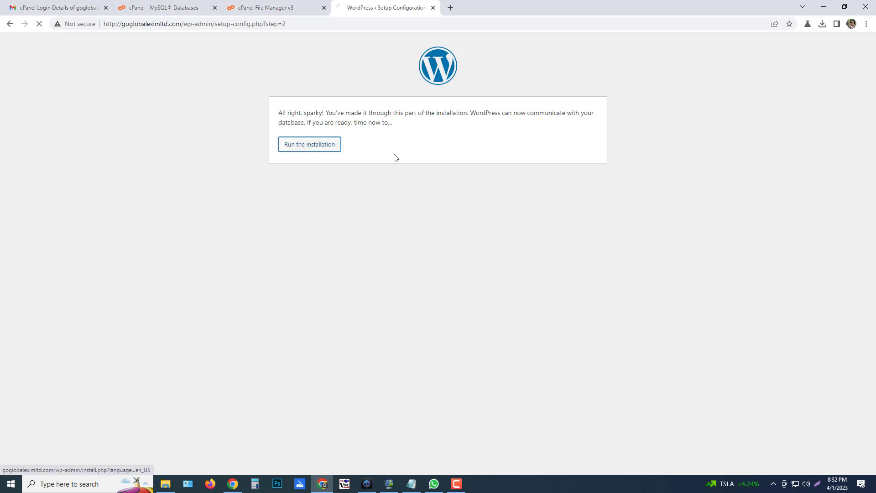
Enter site title 'Welcome to you', the admin username, and a new custom password
left_click(394, 217)
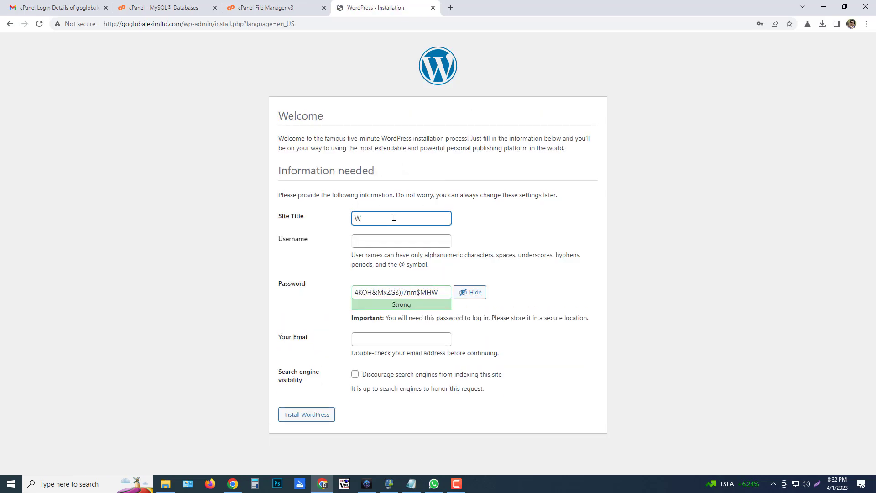
type("Welcome")
key("BackSpace")
key("BackSpace")
key("BackSpace")
key("BackSpace")
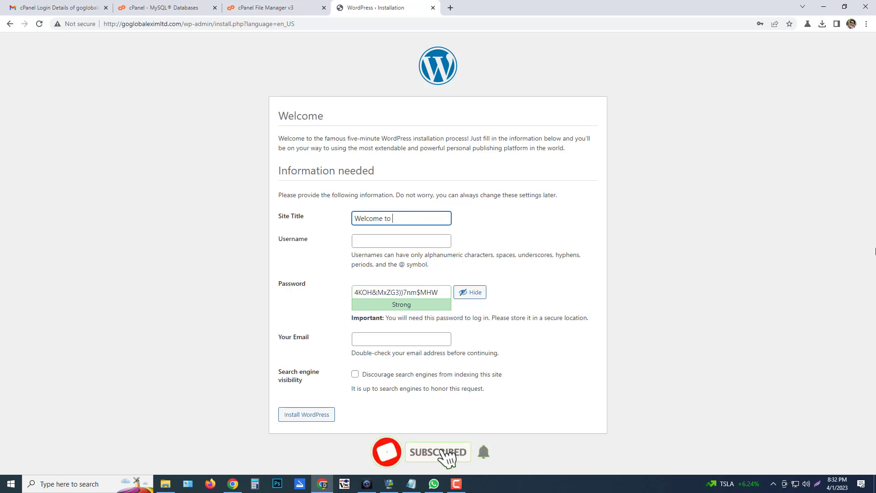
type("you")
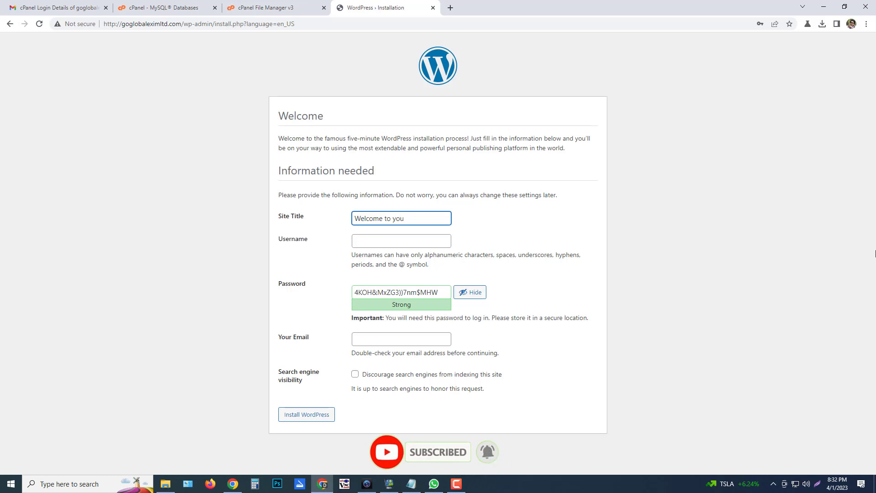
left_click(401, 242)
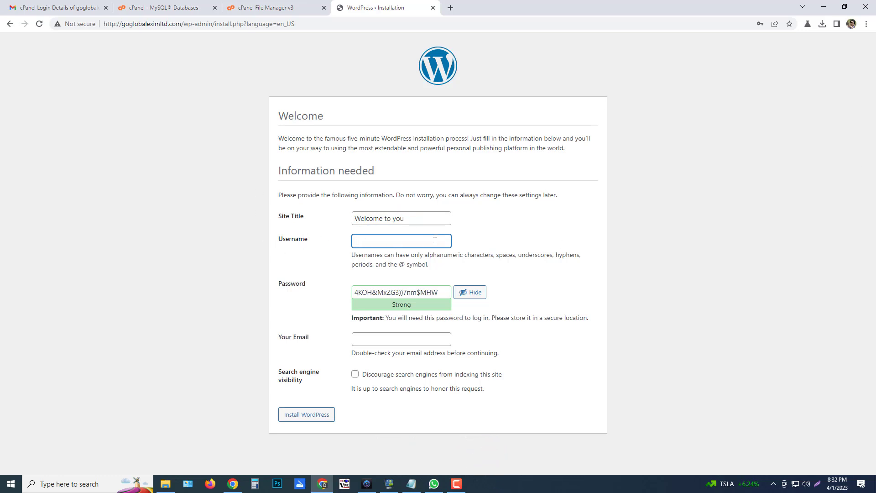
key("Tab")
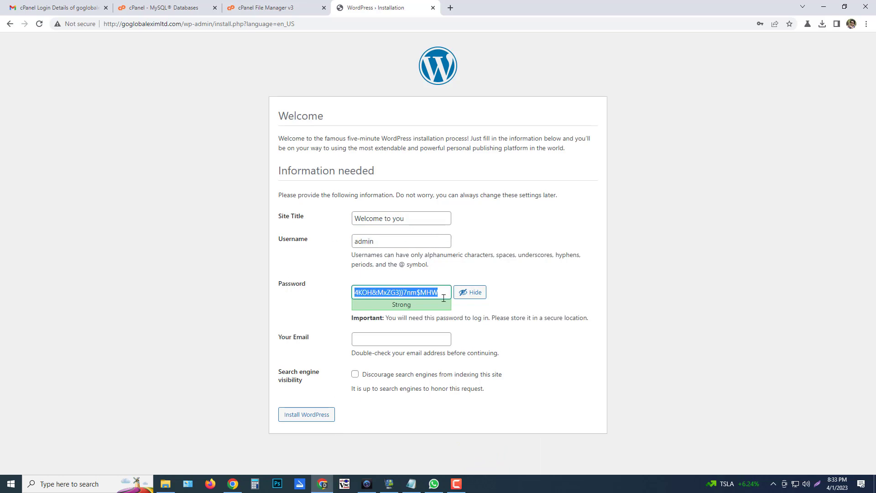
type("g")
key("BackSpace")
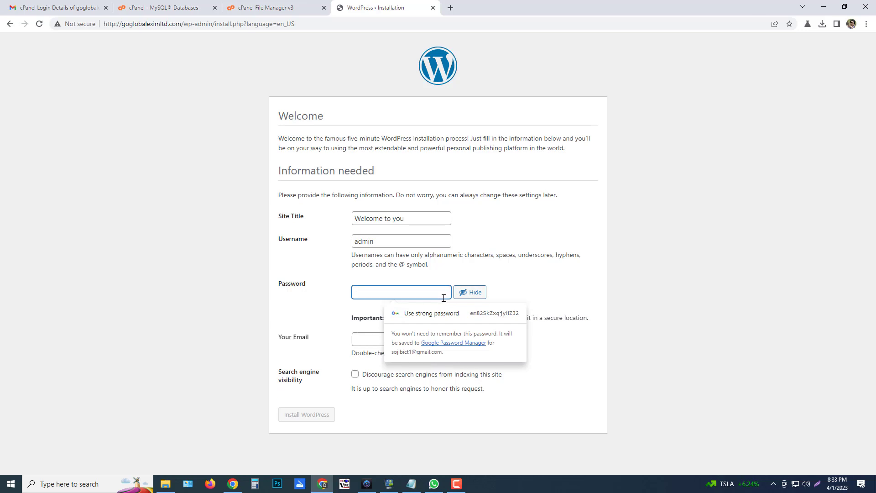
type("G")
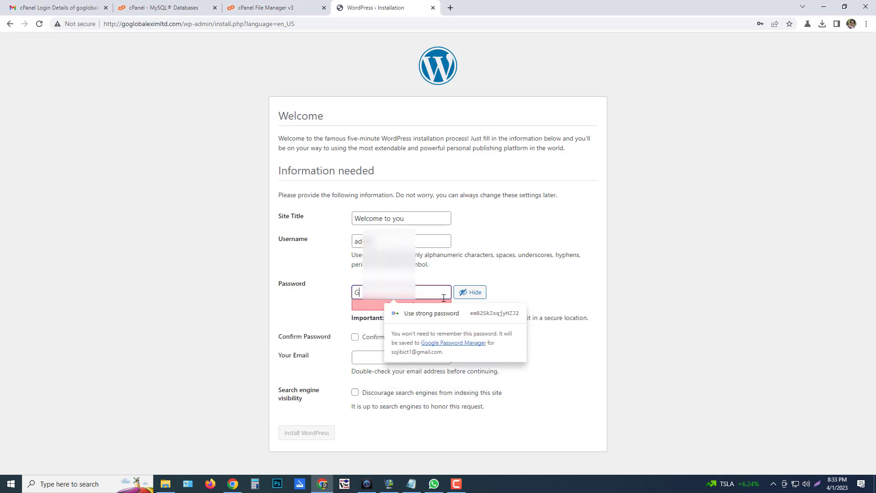
type("o")
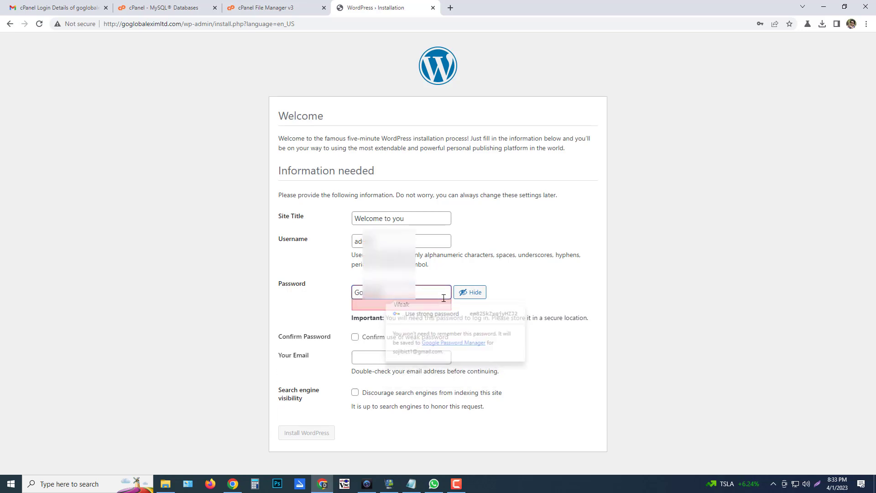
type("••••••••")
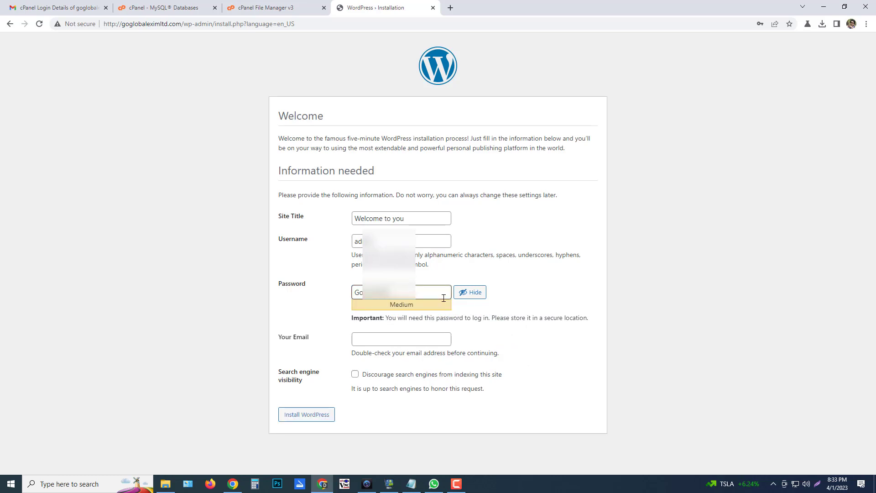
type("•")
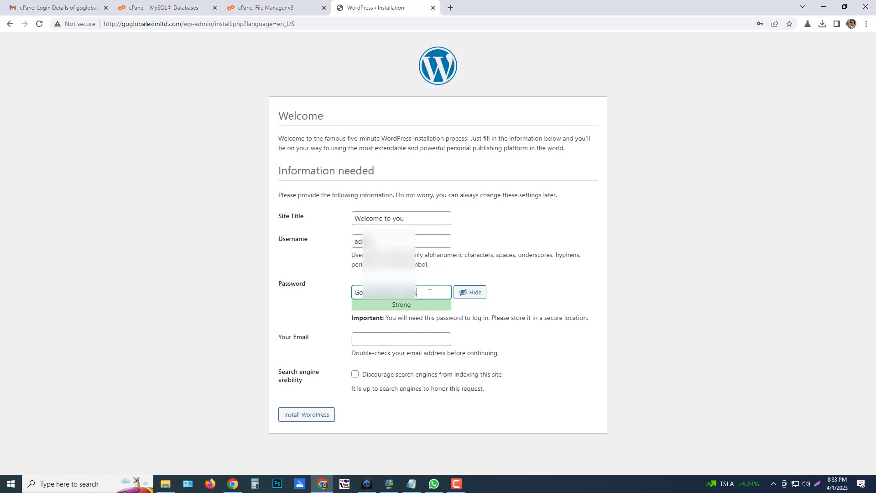
Record the admin username and copied password in the Notepad note and save it
left_click_drag(432, 292, 293, 295)
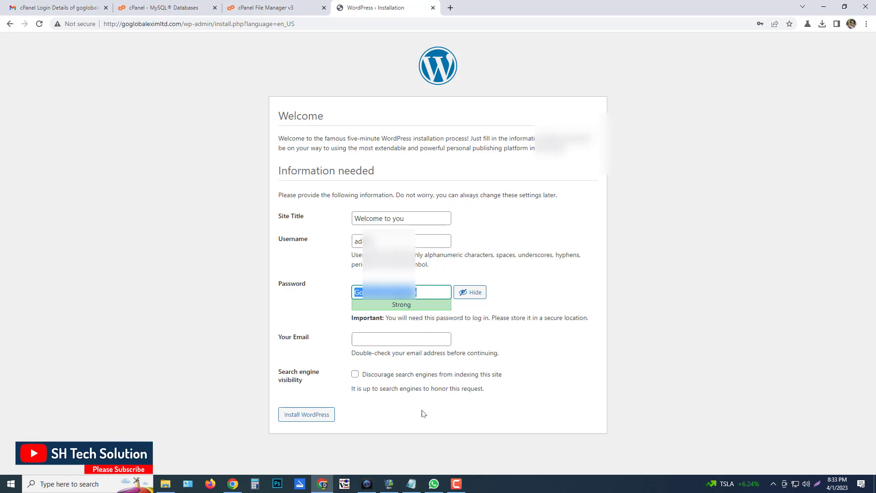
left_click(411, 484)
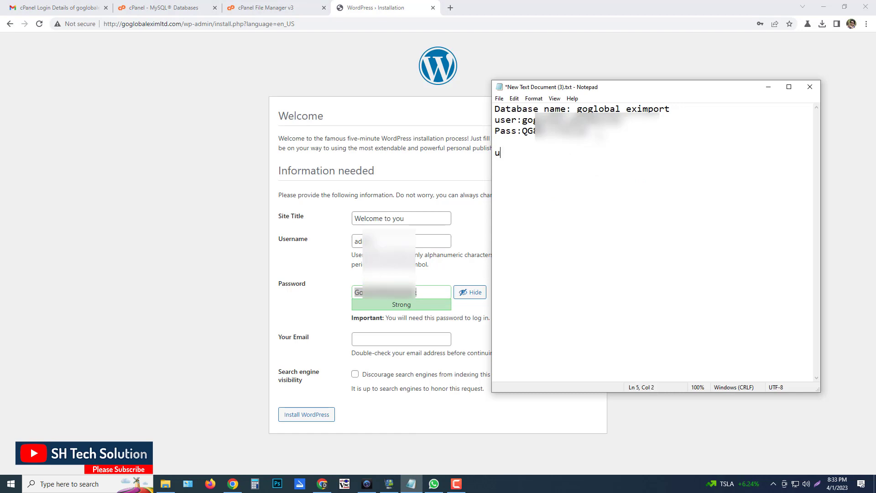
type("user: admin")
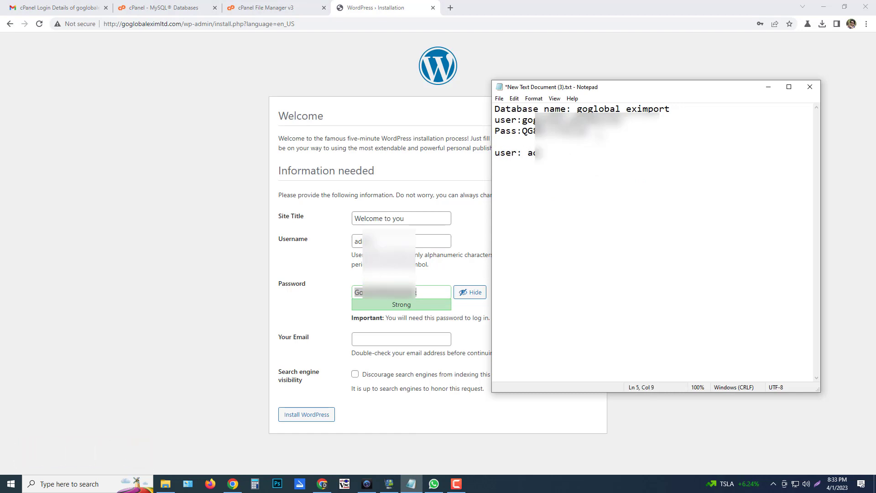
key("Return")
type("pass")
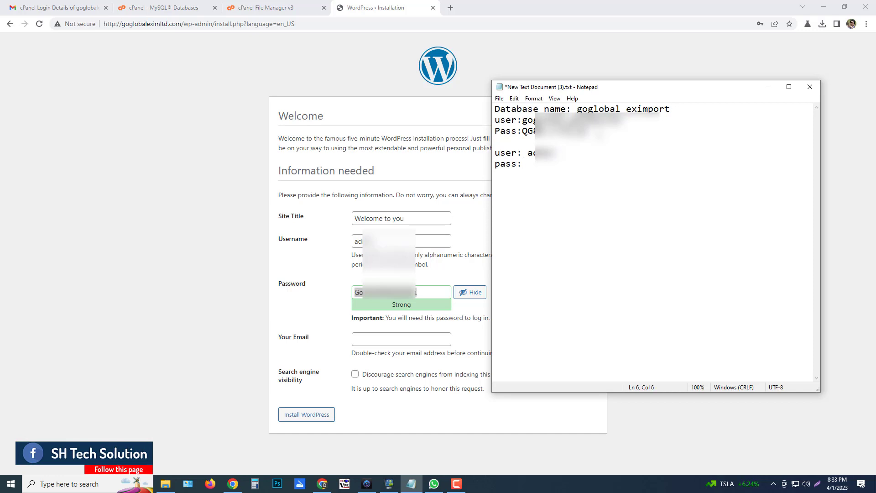
type(":")
key("ctrl+v")
key("ctrl+s")
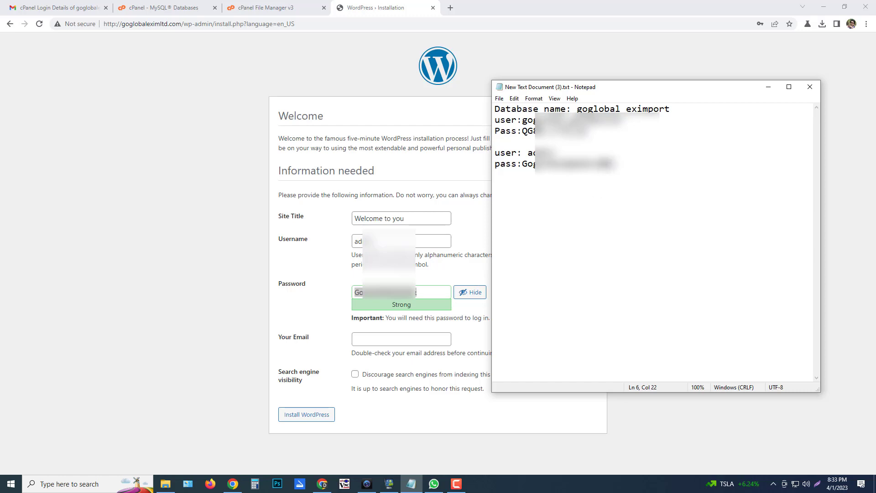
Remove a stray character from the noted password and check it matches the form's password
left_click(429, 289)
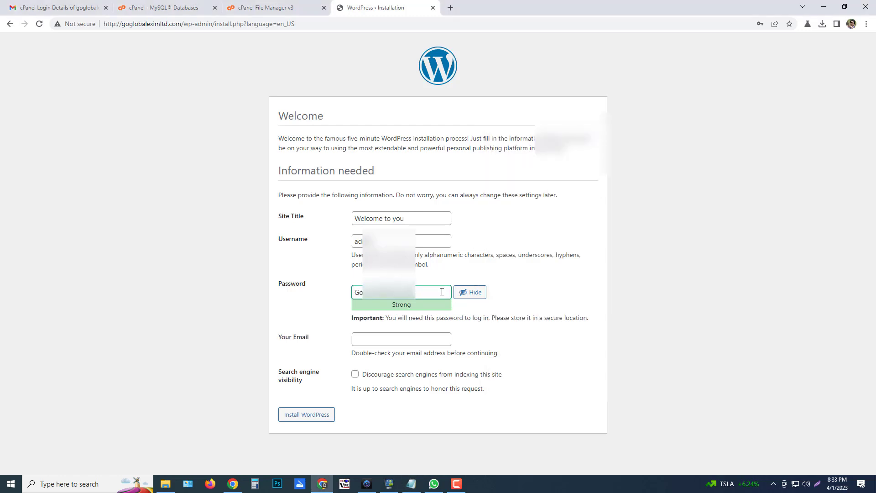
left_click(411, 484)
key("BackSpace")
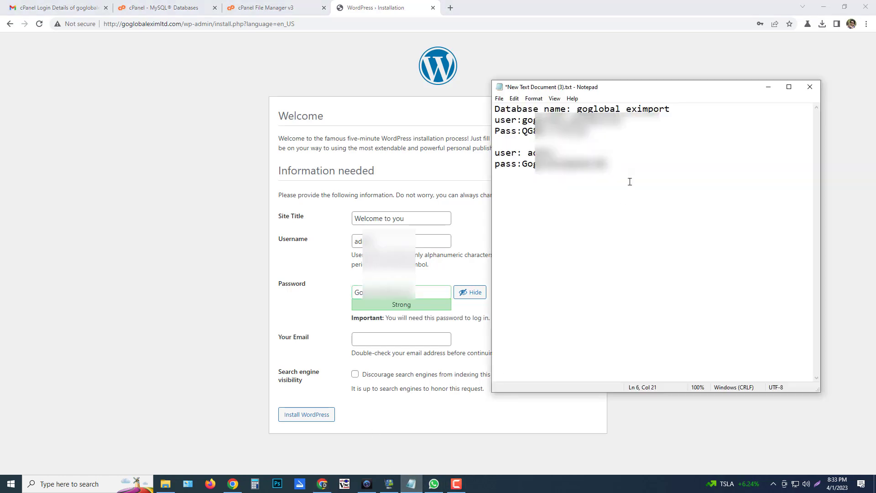
left_click_drag(426, 291, 266, 294)
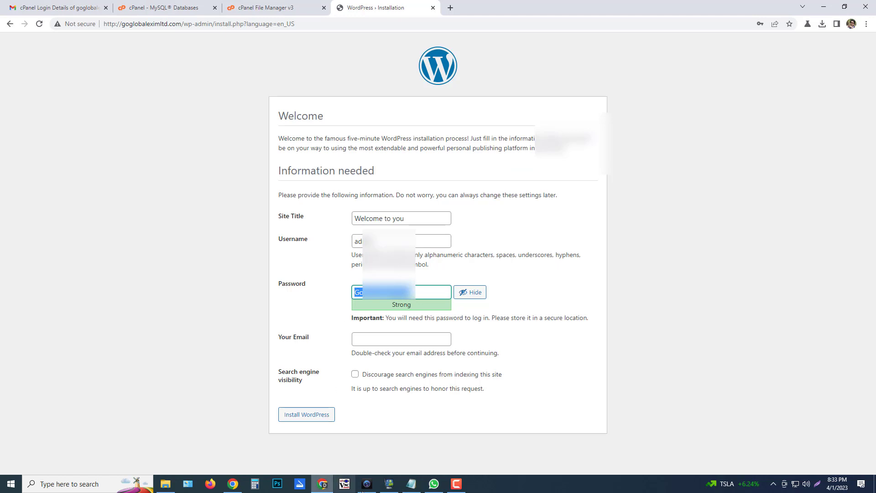
left_click(411, 484)
left_click_drag(617, 164, 521, 164)
left_click(641, 179)
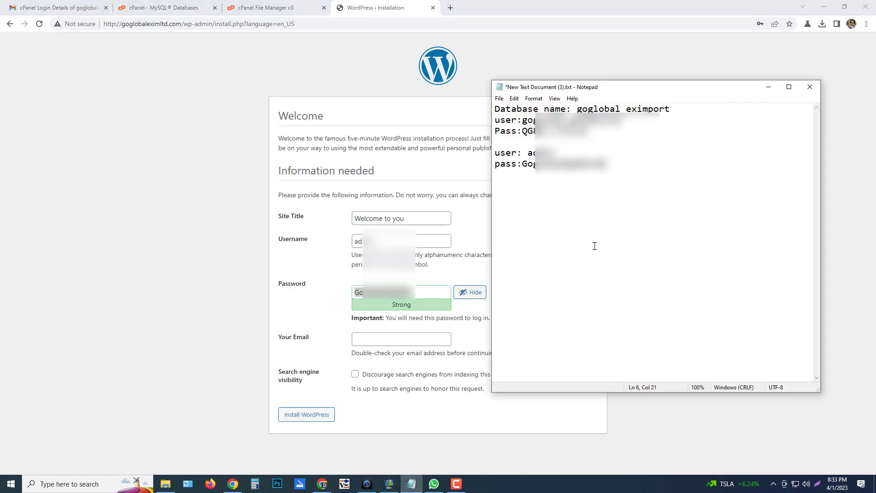
left_click(426, 288)
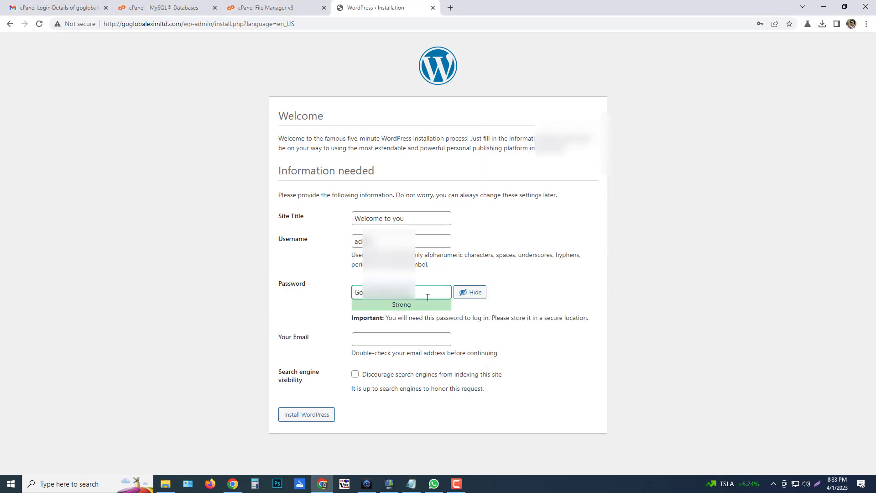
left_click(435, 278)
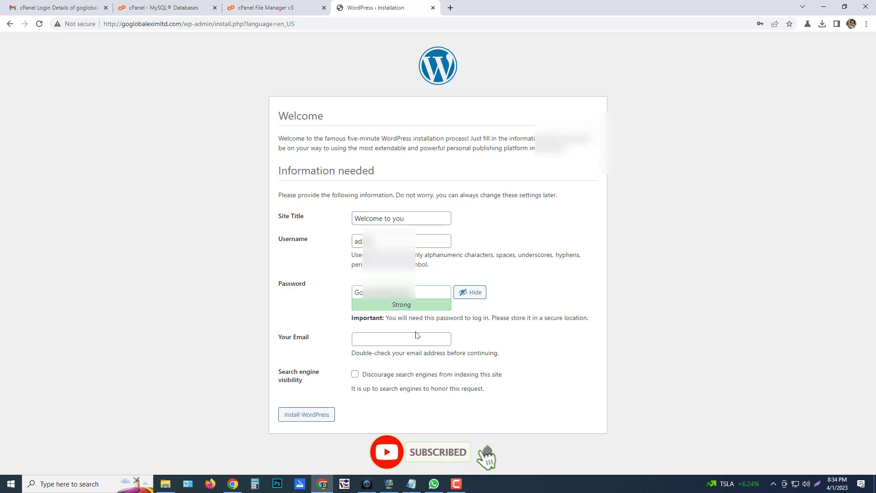
Fill in the admin e-mail address from the browser's suggestion
left_click(406, 338)
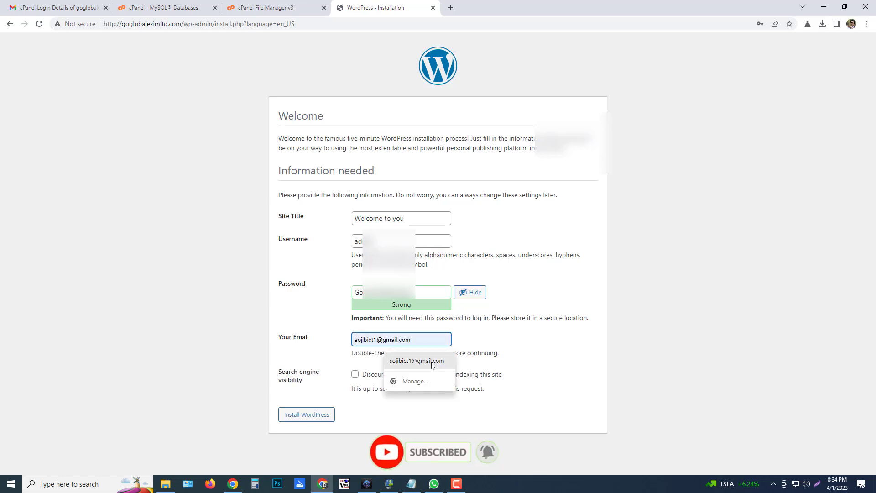
left_click(432, 361)
left_click(426, 341)
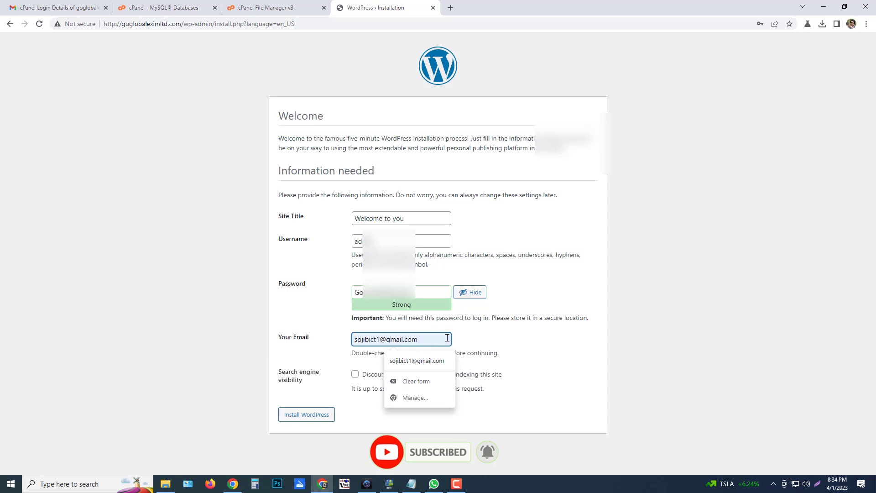
left_click(327, 334)
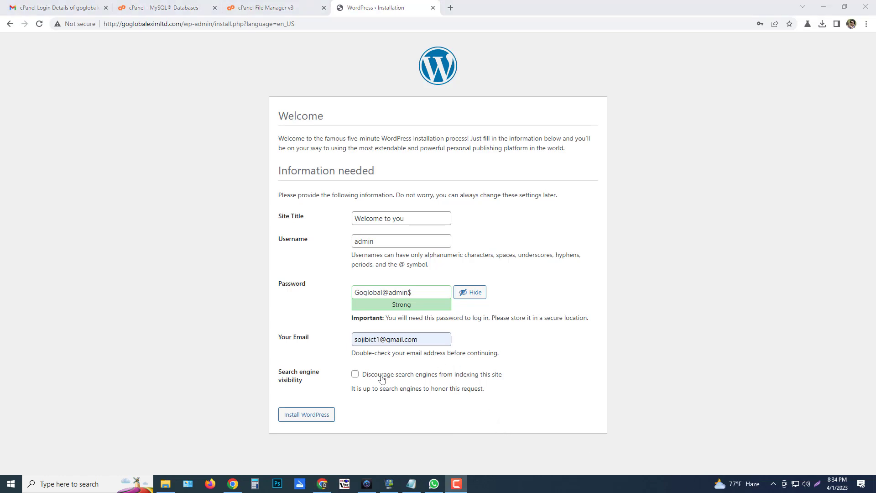
Leave search engine indexing allowed and click Install WordPress
mouse_move(277, 374)
left_mouse_down()
mouse_move(309, 383)
mouse_move(282, 375)
left_mouse_up()
left_click(309, 382)
left_click(306, 385)
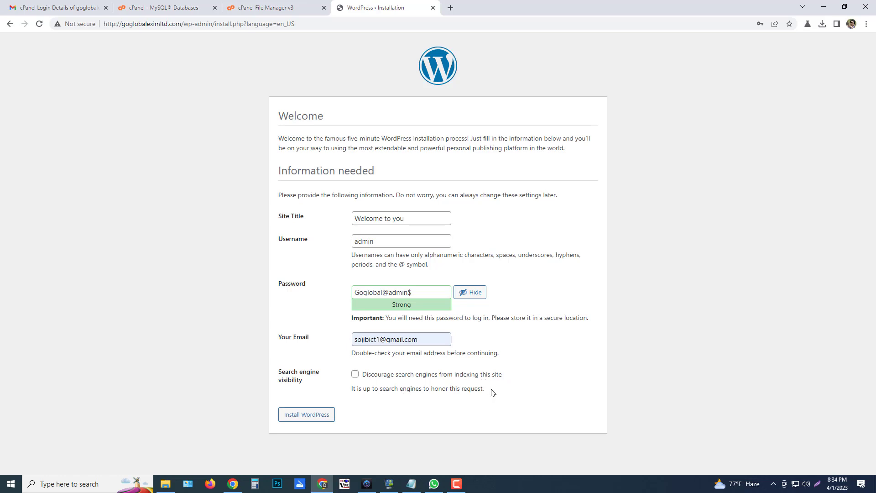
left_click_drag(492, 392, 303, 384)
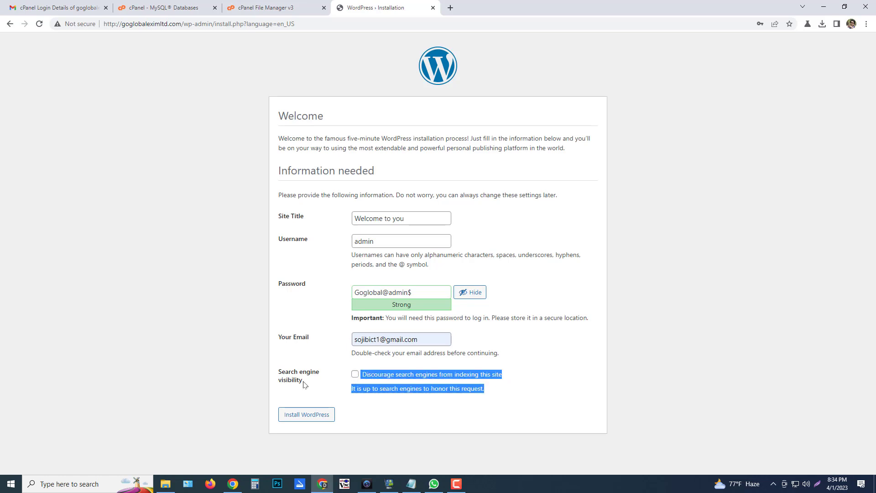
left_click(304, 385)
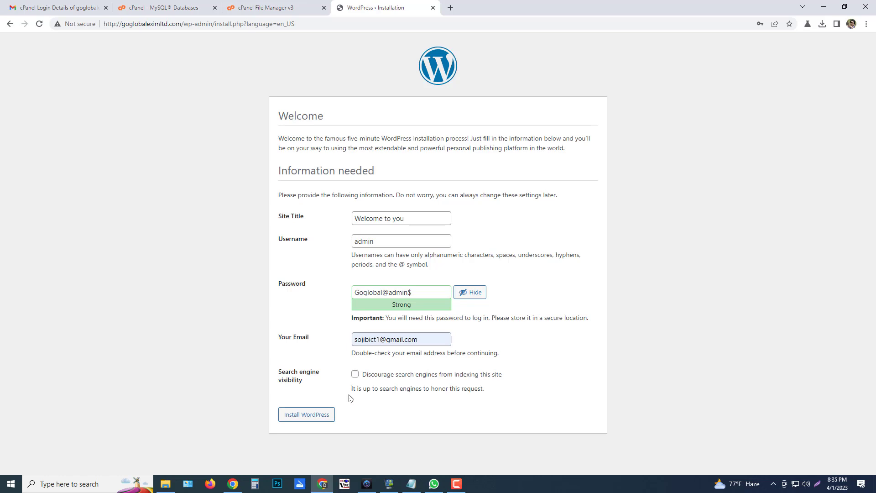
left_click(291, 418)
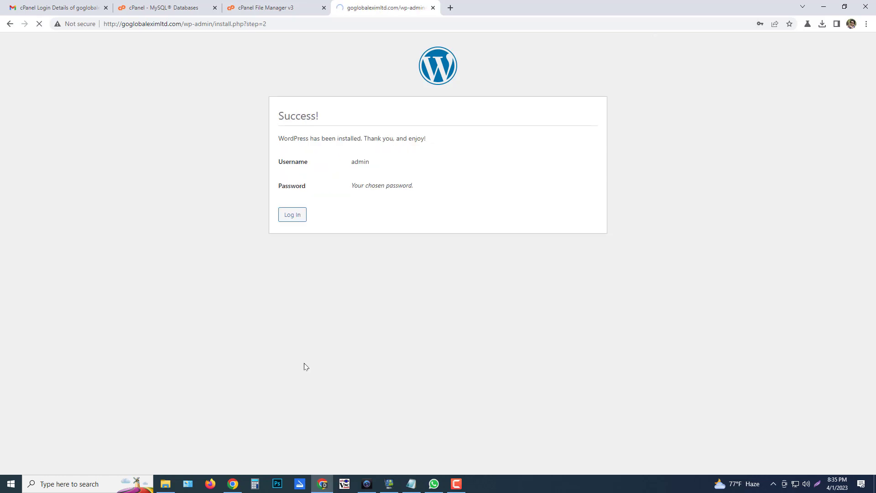
Save the new admin password in Chrome, then log in as admin with the autofilled credentials
left_click(741, 154)
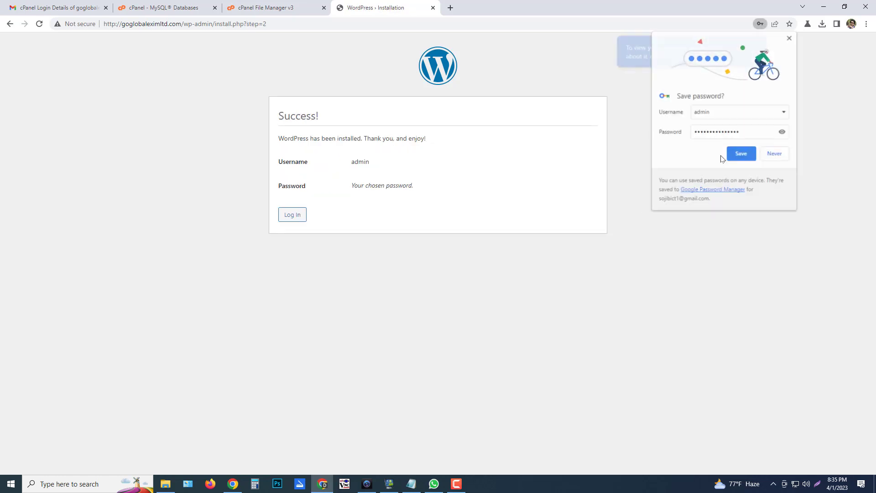
left_click(291, 217)
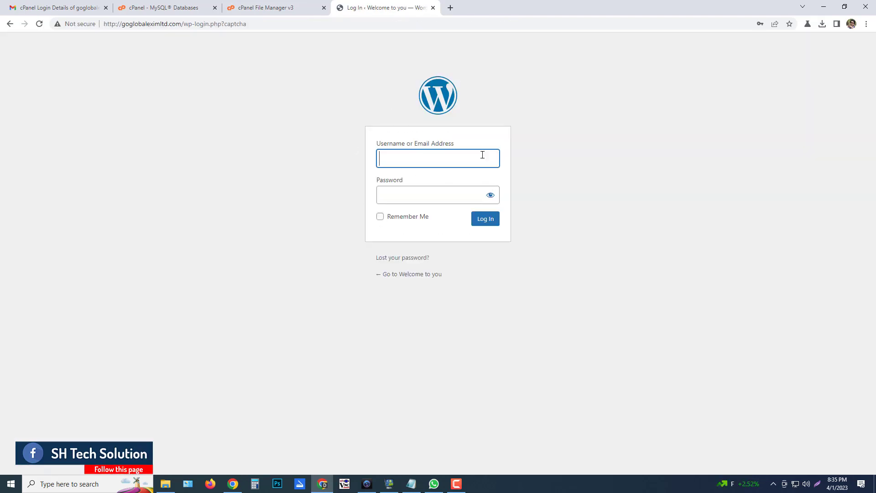
left_click(419, 159)
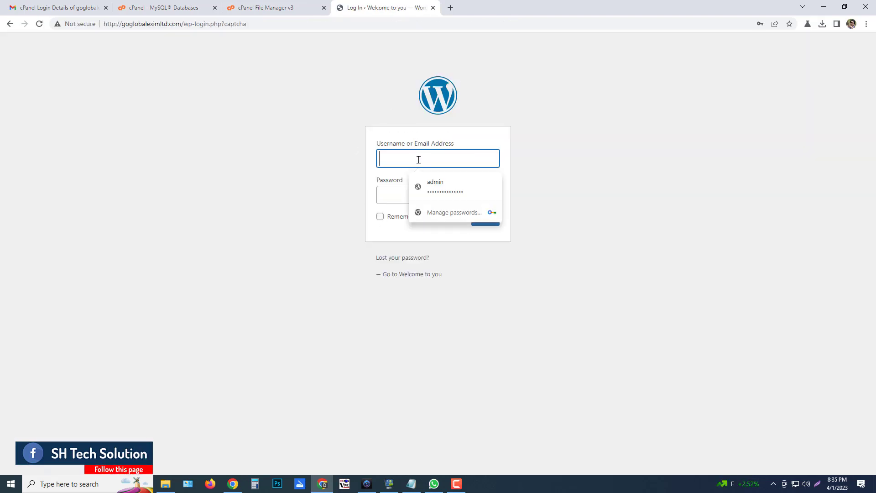
left_click(444, 186)
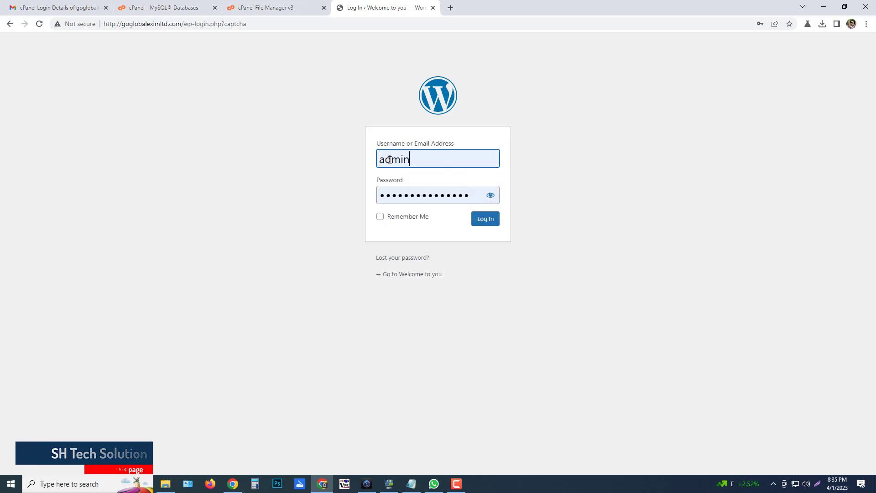
left_click(485, 219)
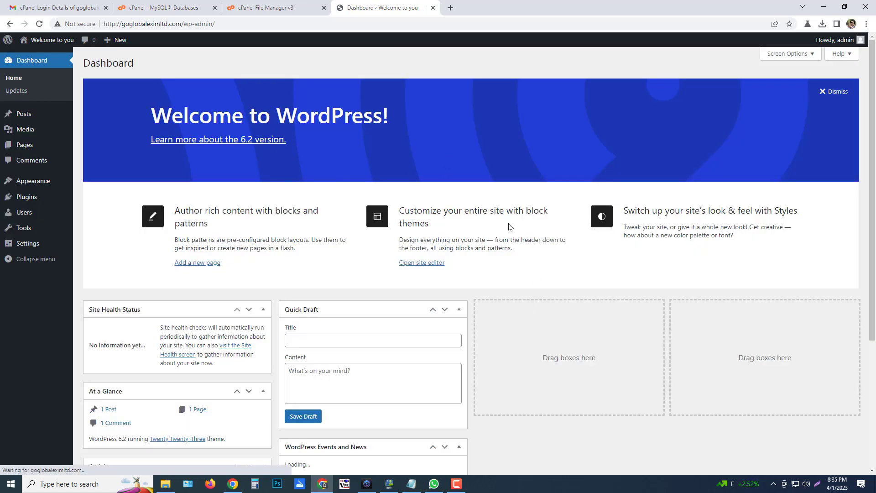
Copy the site address and load the live front page in a new tab to look it over
scroll(388, 274, "down", 5)
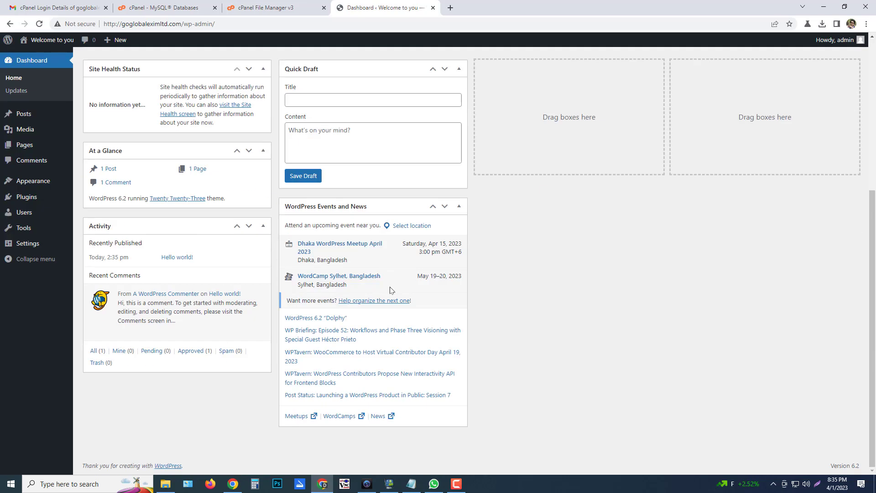
scroll(390, 290, "up", 5)
left_click_drag(181, 24, 104, 25)
key("ctrl+c")
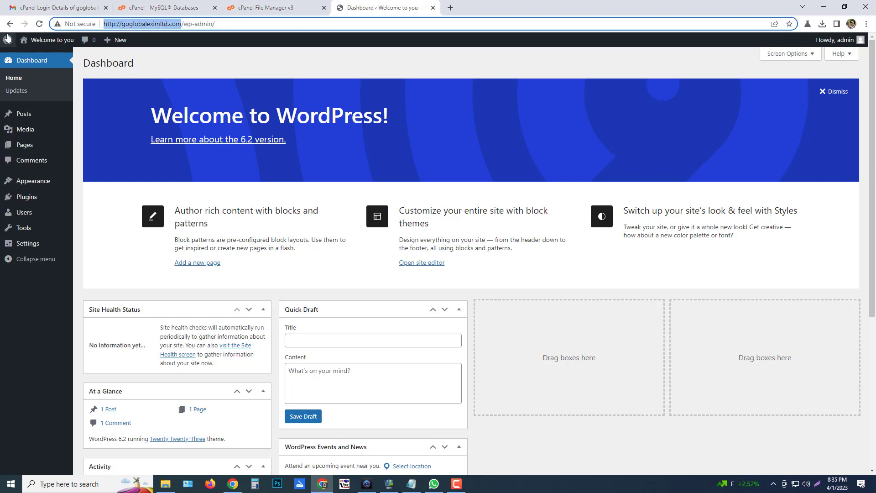
left_click(451, 9)
key("ctrl+v")
key("Return")
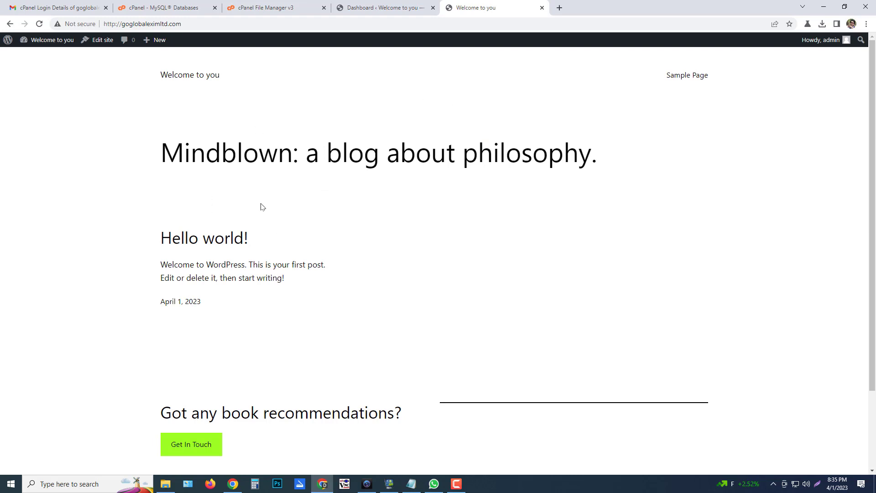
scroll(461, 206, "down", 3)
scroll(470, 263, "up", 3)
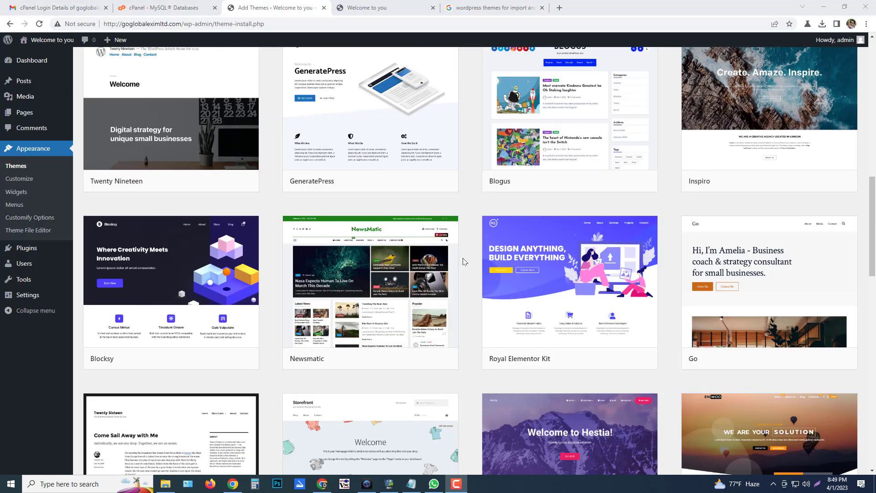
scroll(464, 261, "up", 8)
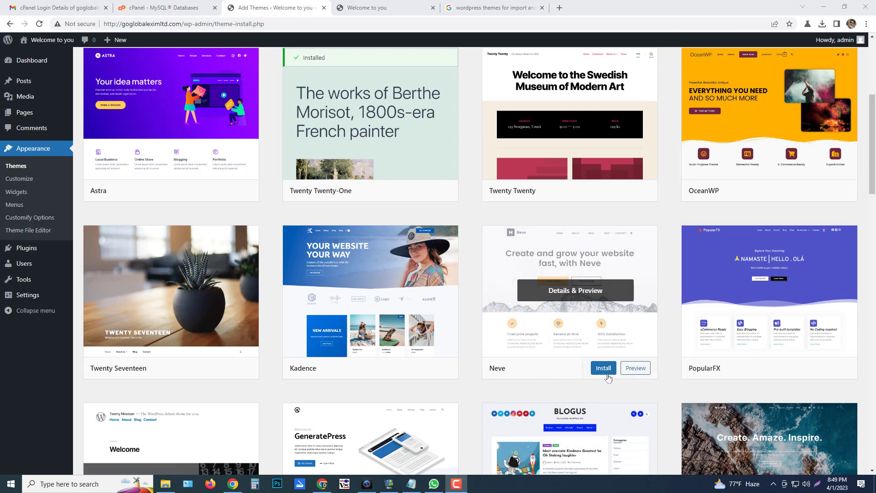
Open the Neve 3.5.6 preview and scroll down and back up its demo homepage
left_click(637, 368)
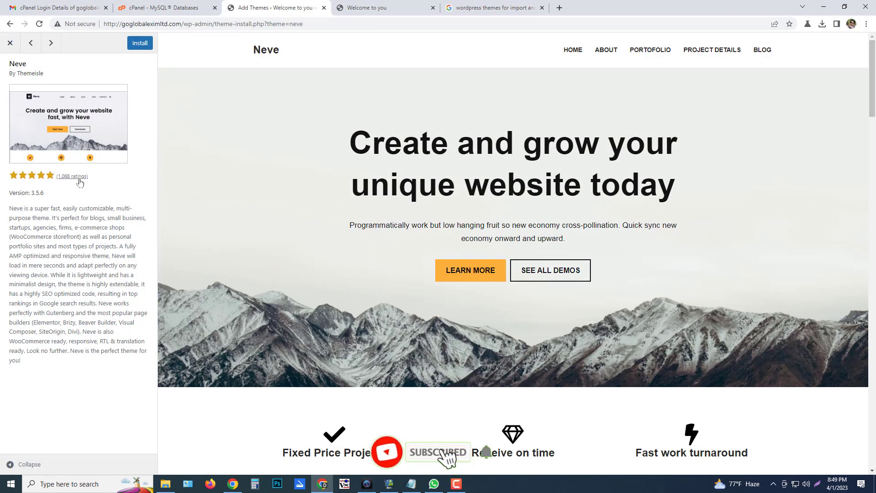
left_click_drag(100, 181, 53, 178)
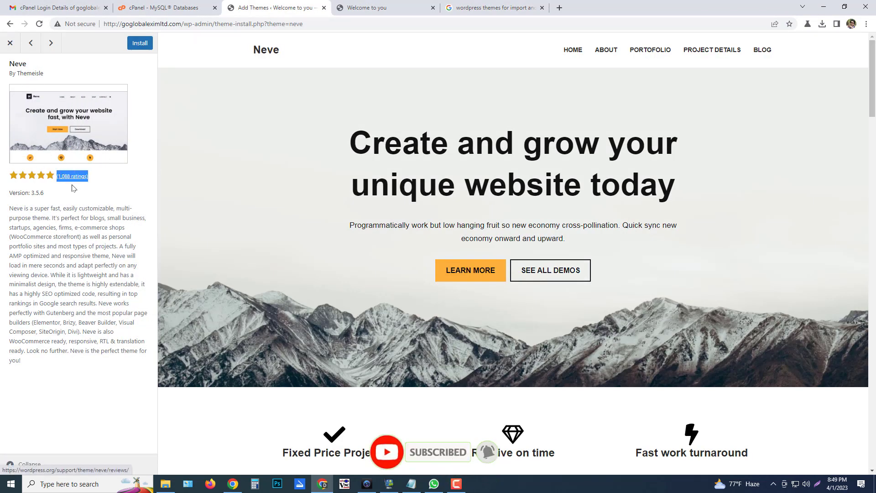
left_click(47, 183)
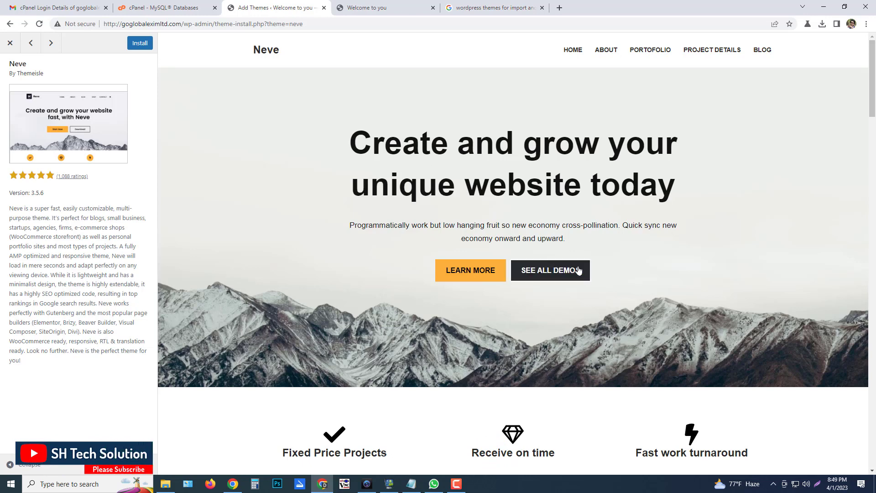
scroll(570, 278, "down", 3)
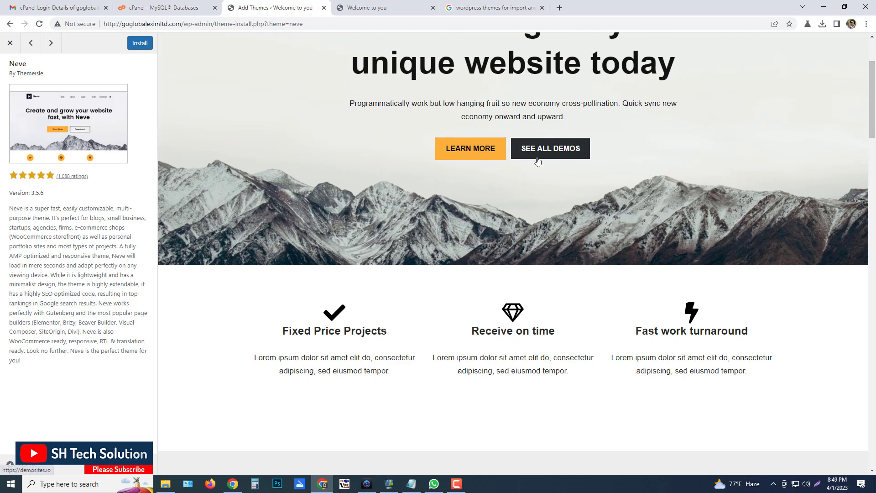
scroll(565, 147, "up", 3)
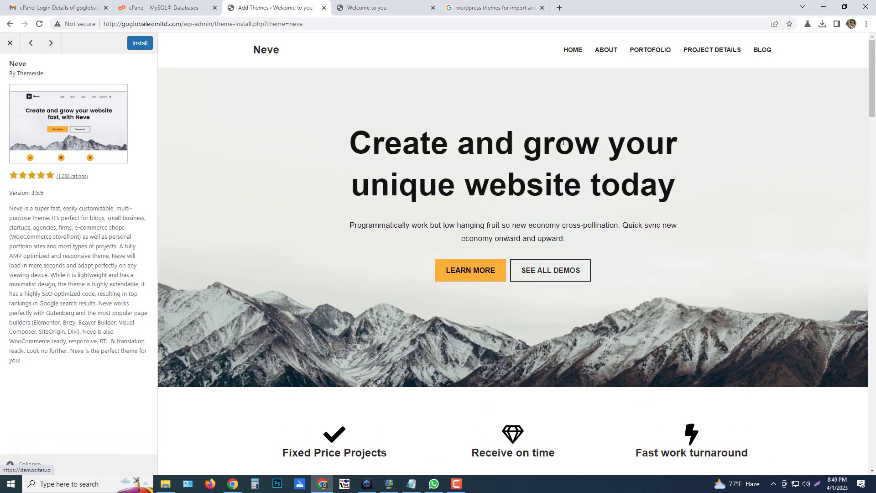
scroll(564, 142, "down", 6)
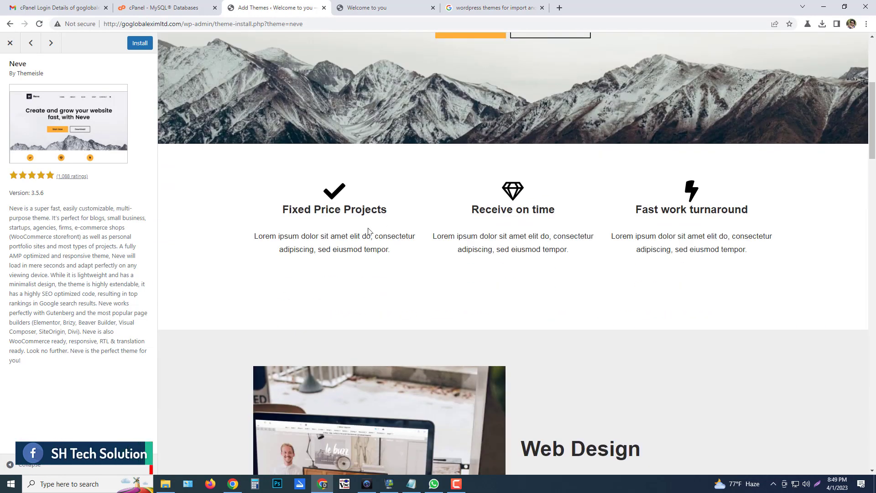
scroll(573, 258, "down", 5)
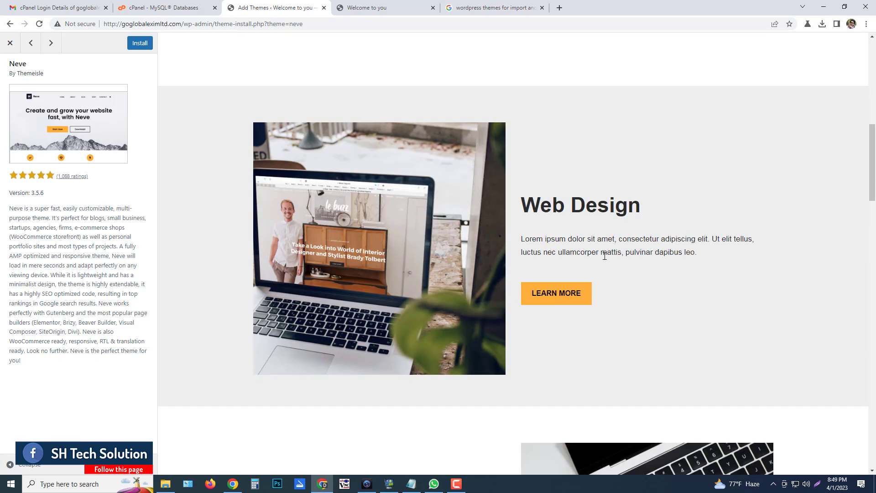
scroll(602, 265, "down", 13)
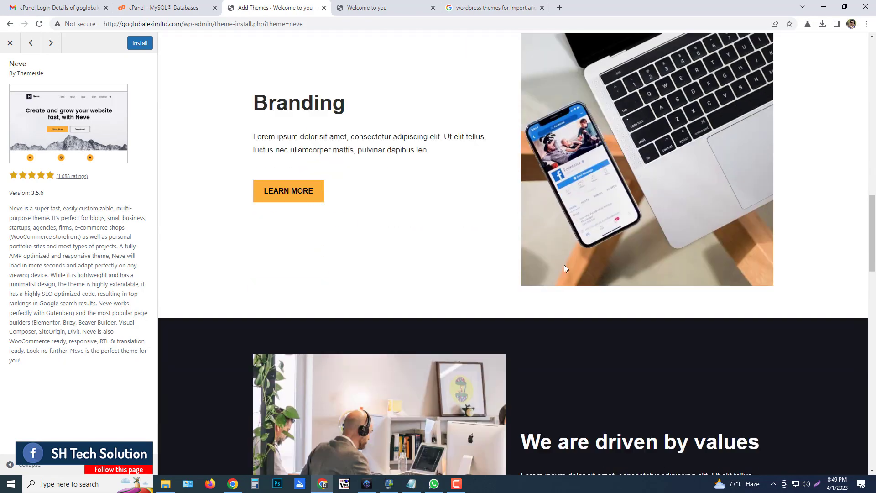
scroll(563, 266, "down", 8)
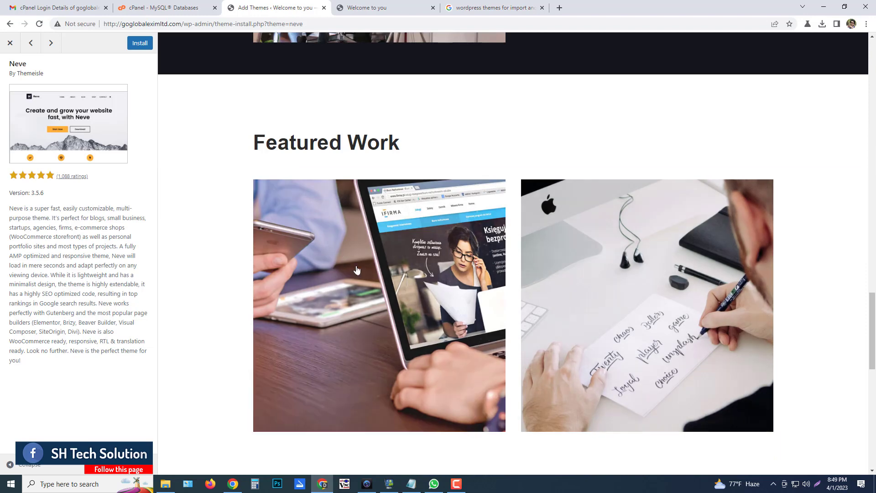
scroll(638, 271, "down", 5)
scroll(638, 271, "down", 7)
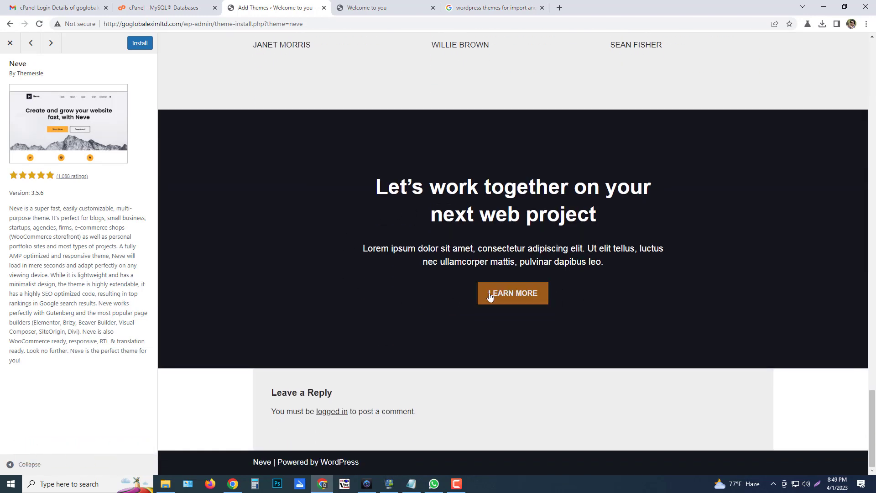
scroll(546, 293, "up", 8)
scroll(601, 281, "up", 20)
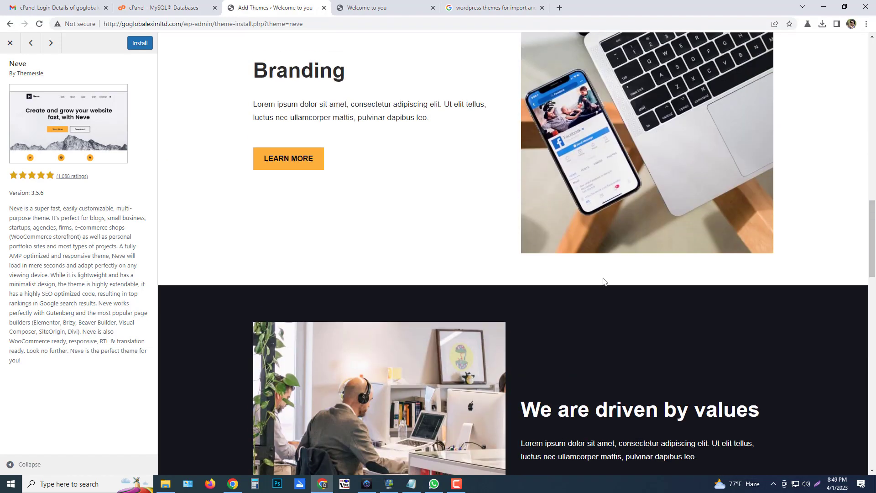
scroll(601, 281, "up", 4)
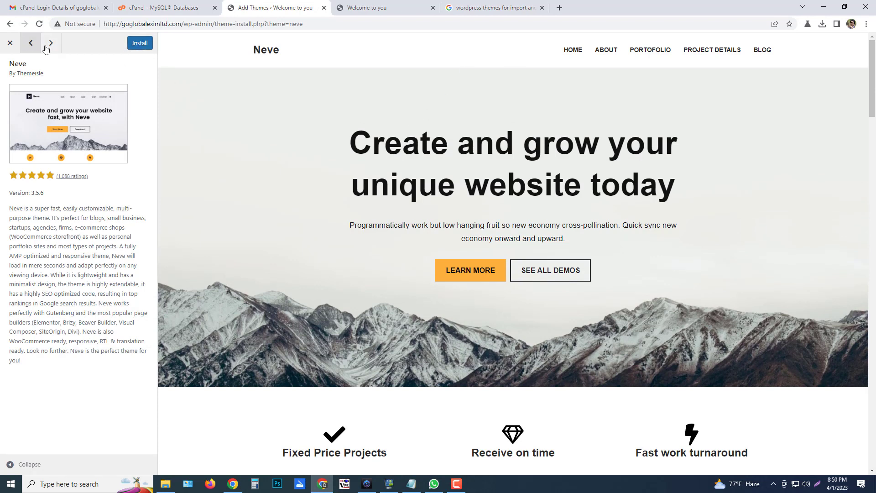
Install the Neve theme from its preview sidebar and activate it as the site's theme
left_click(134, 46)
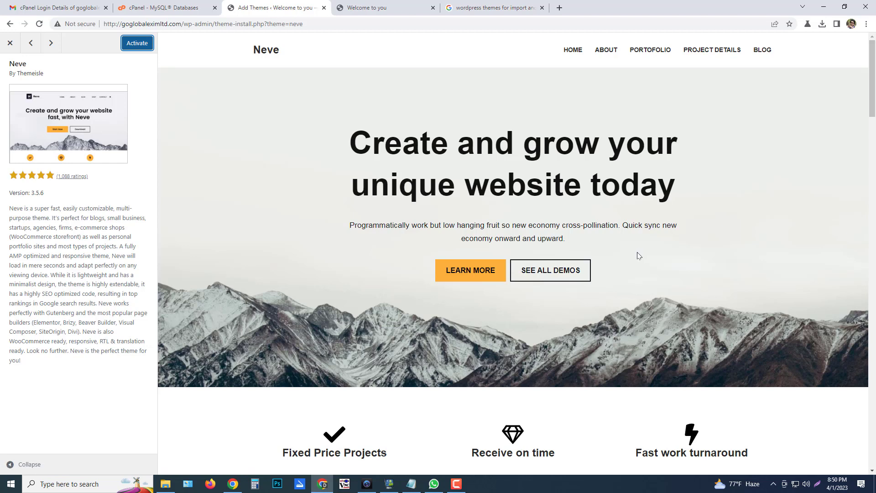
left_click(636, 483)
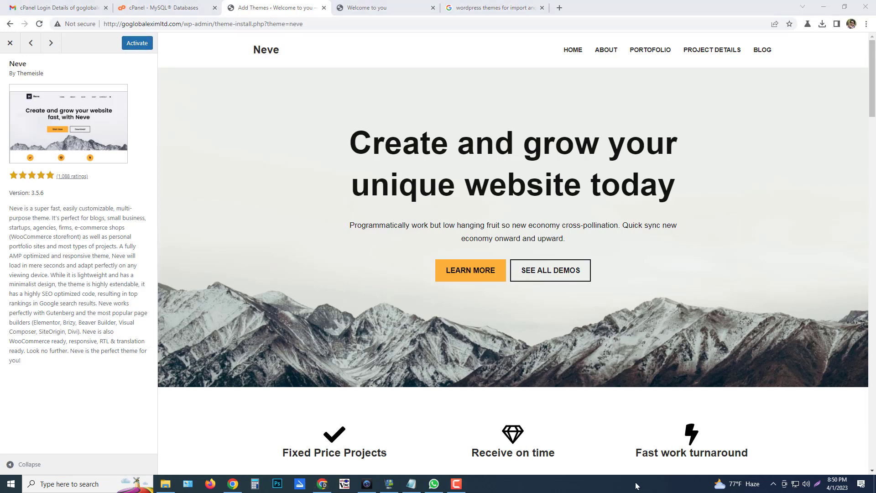
left_click(136, 44)
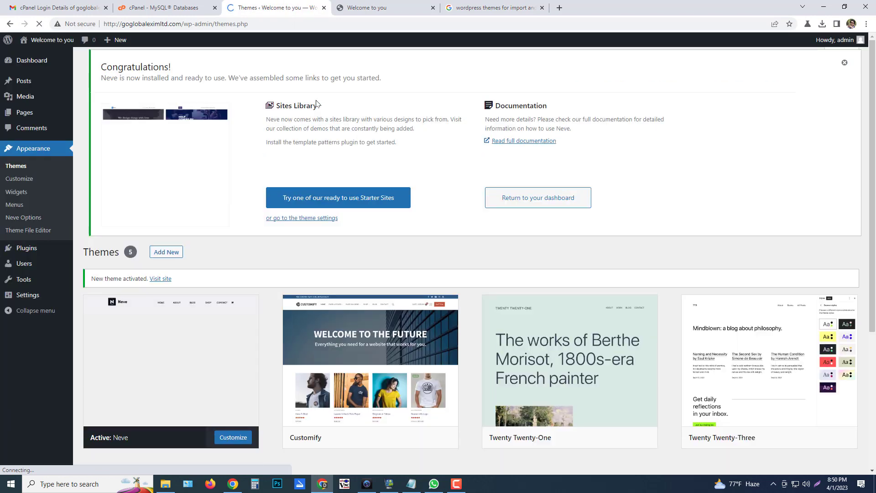